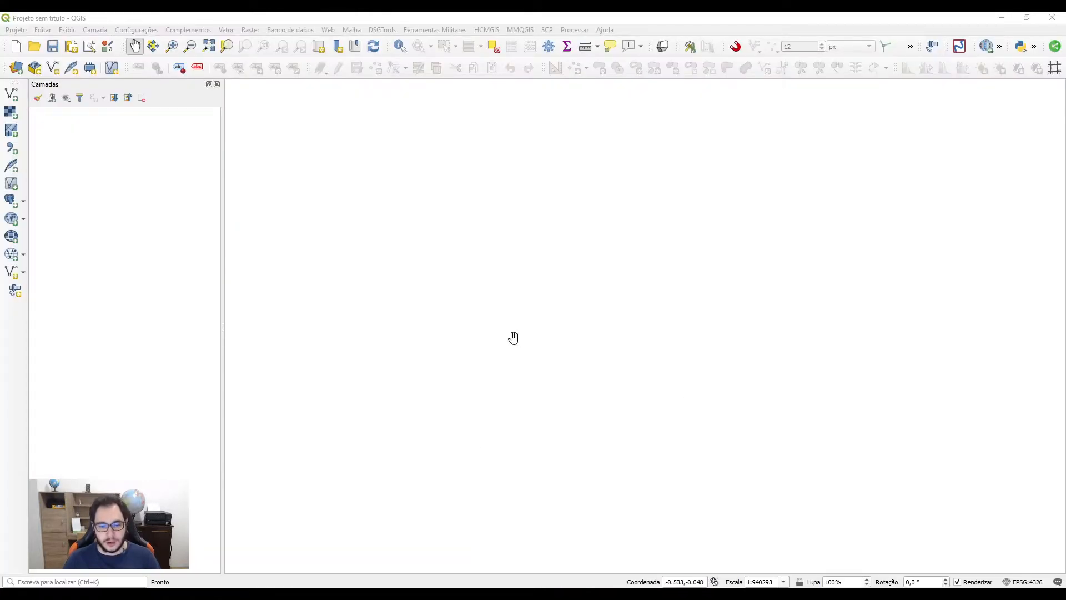
# Add the raster LC08_L1TP_223081_20201221_20201221_02_RT_B4.TIF from the LS8 folder on drive C: to the project
pyautogui.click(15, 115)
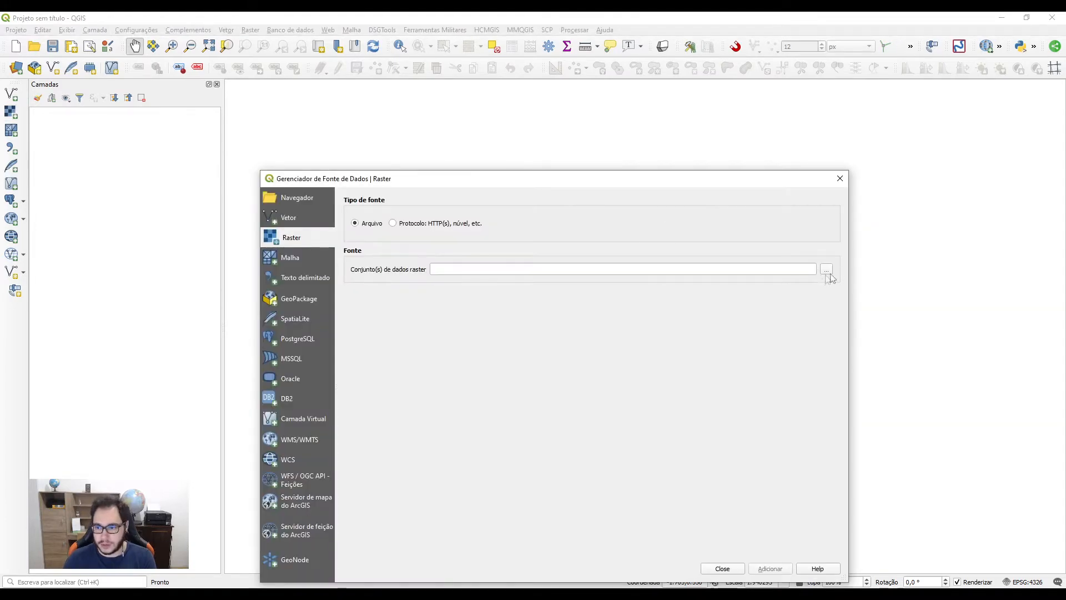
pyautogui.click(826, 270)
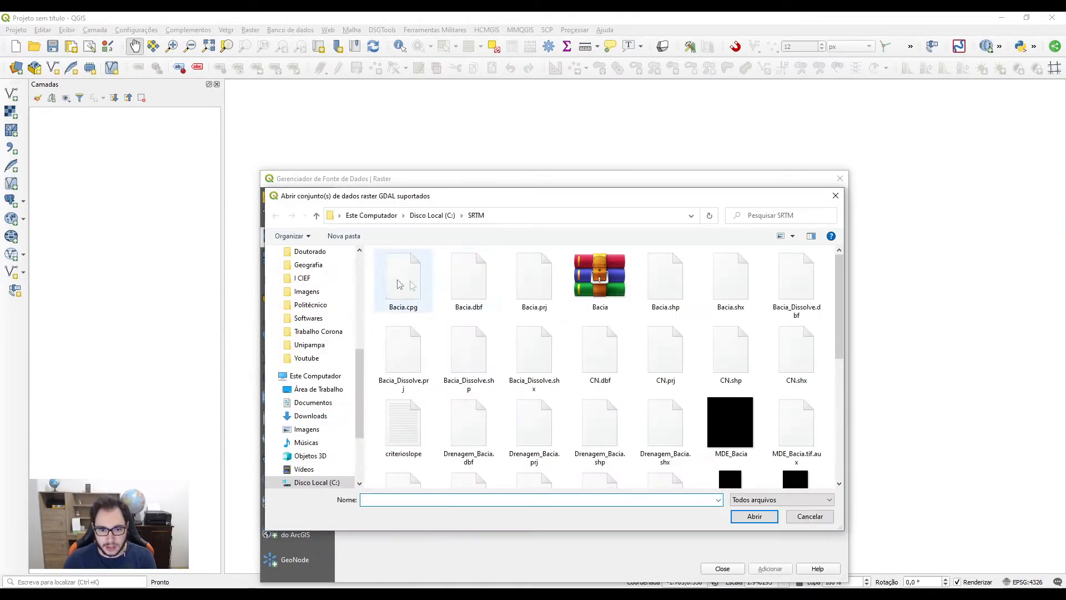
pyautogui.scroll(-1, 333, 439)
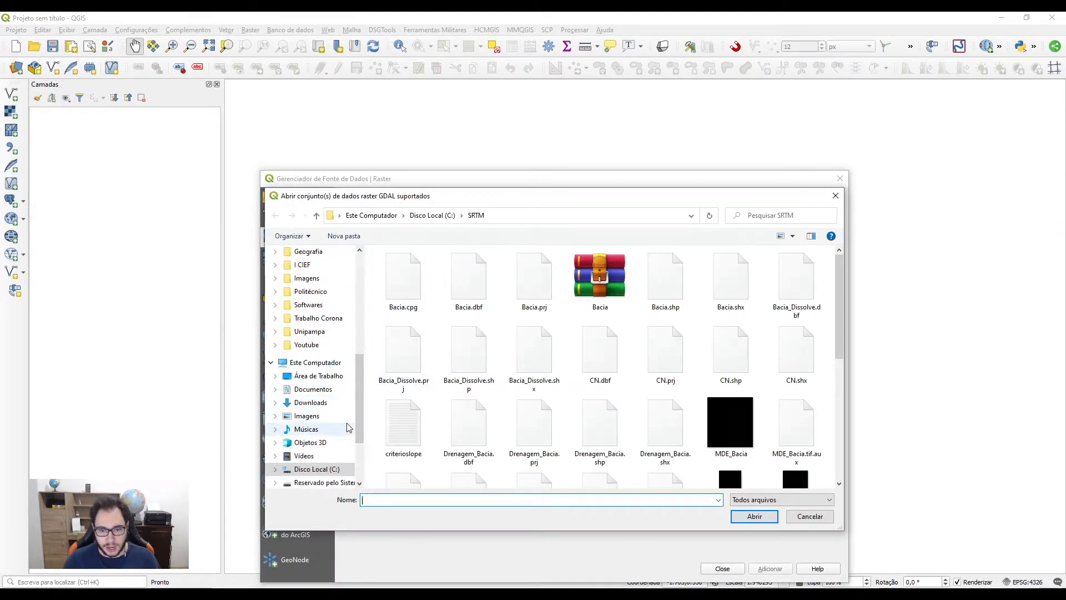
pyautogui.click(317, 470)
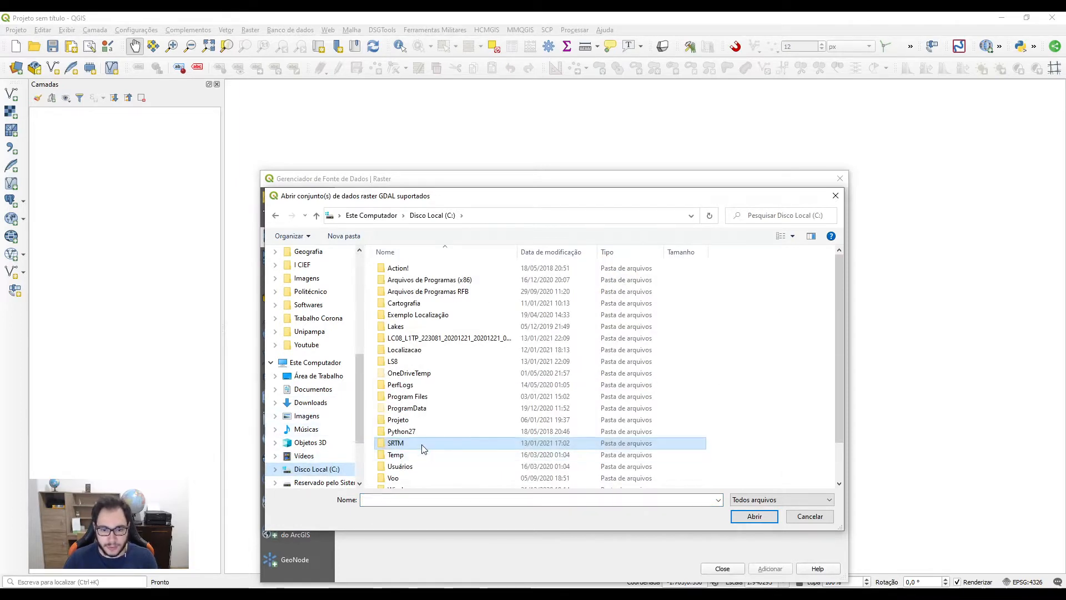
pyautogui.doubleClick(408, 362)
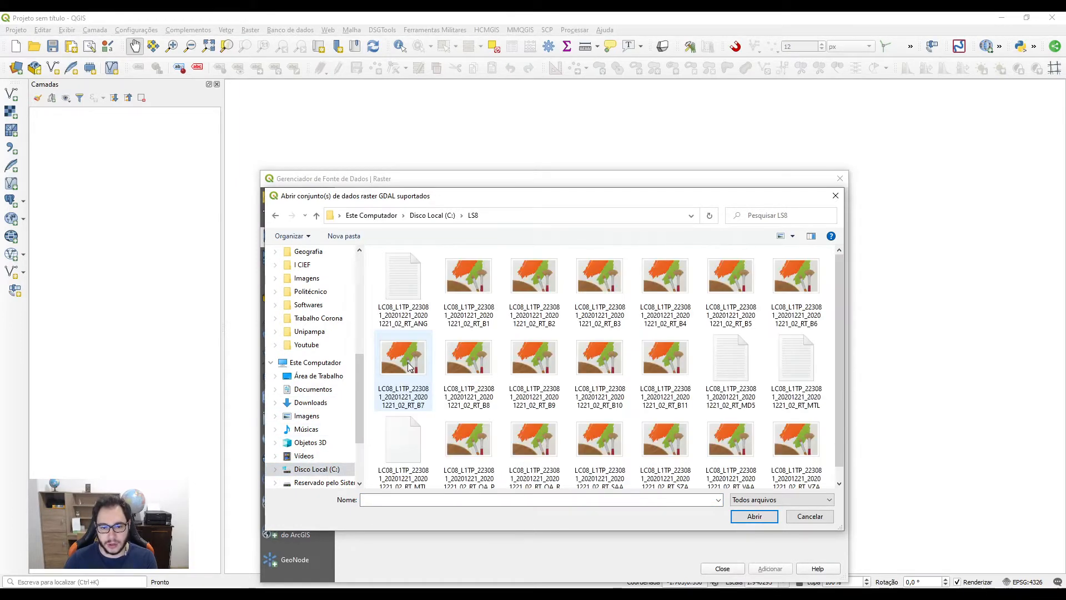
pyautogui.click(671, 294)
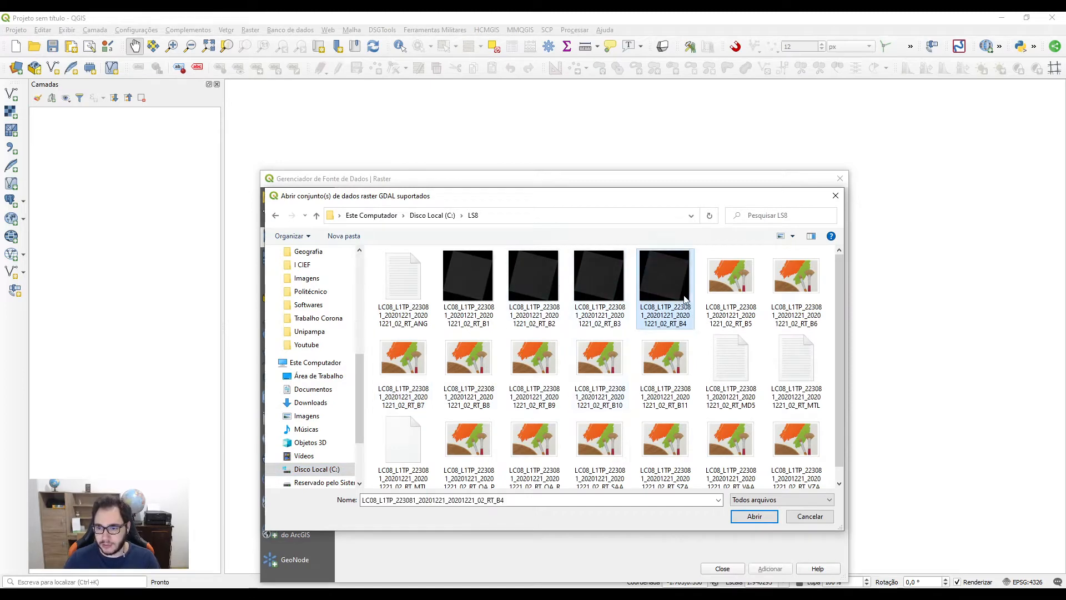
pyautogui.click(754, 516)
pyautogui.click(772, 566)
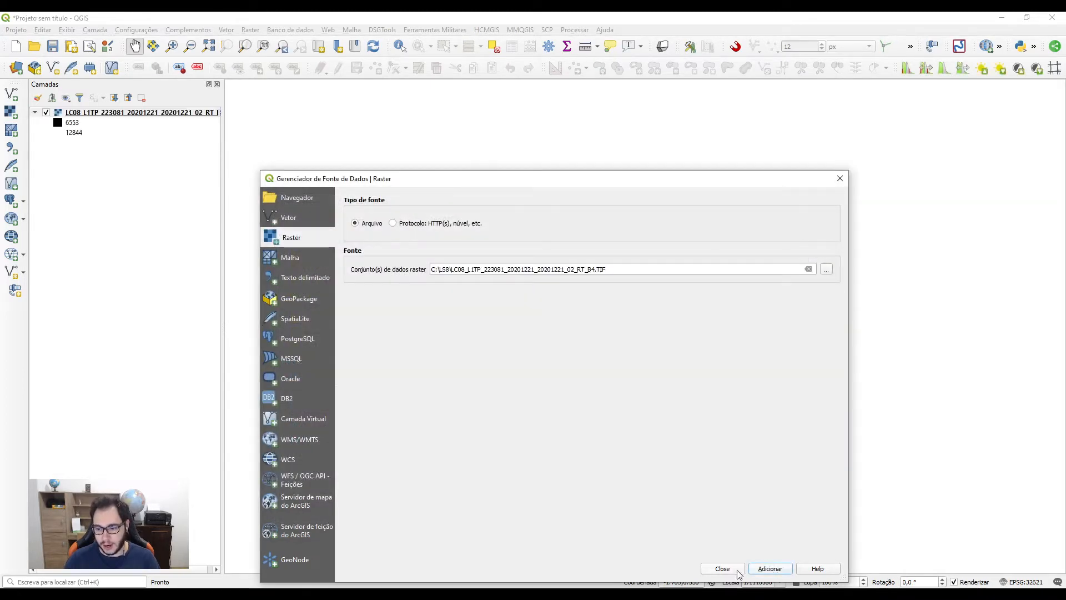
pyautogui.click(724, 568)
# Examine the minimum and maximum pixel statistics of the band 4 layer in its properties information
pyautogui.click(76, 115)
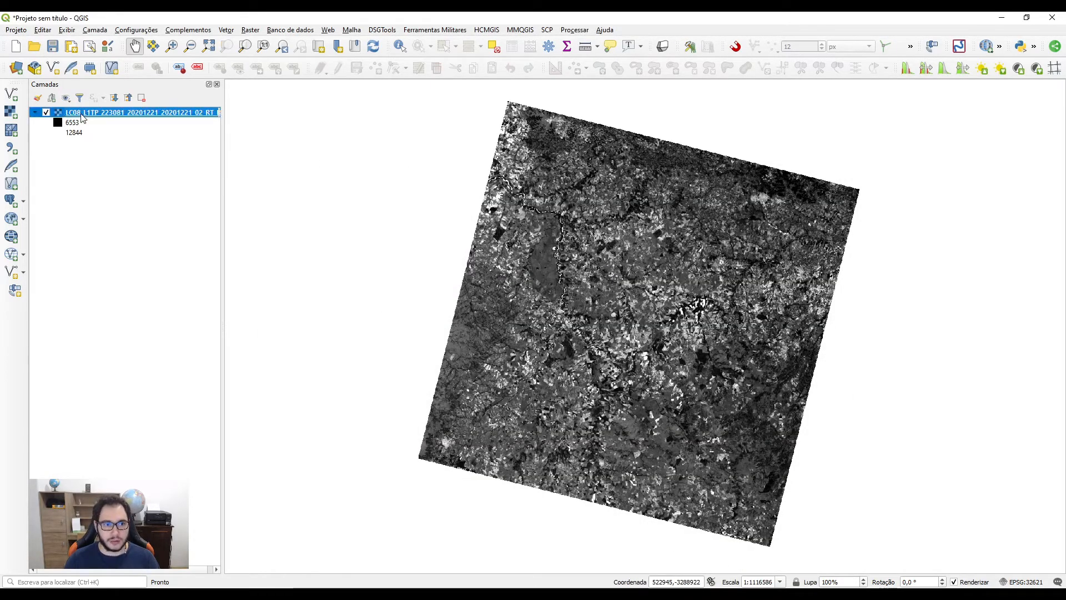
pyautogui.rightClick(78, 115)
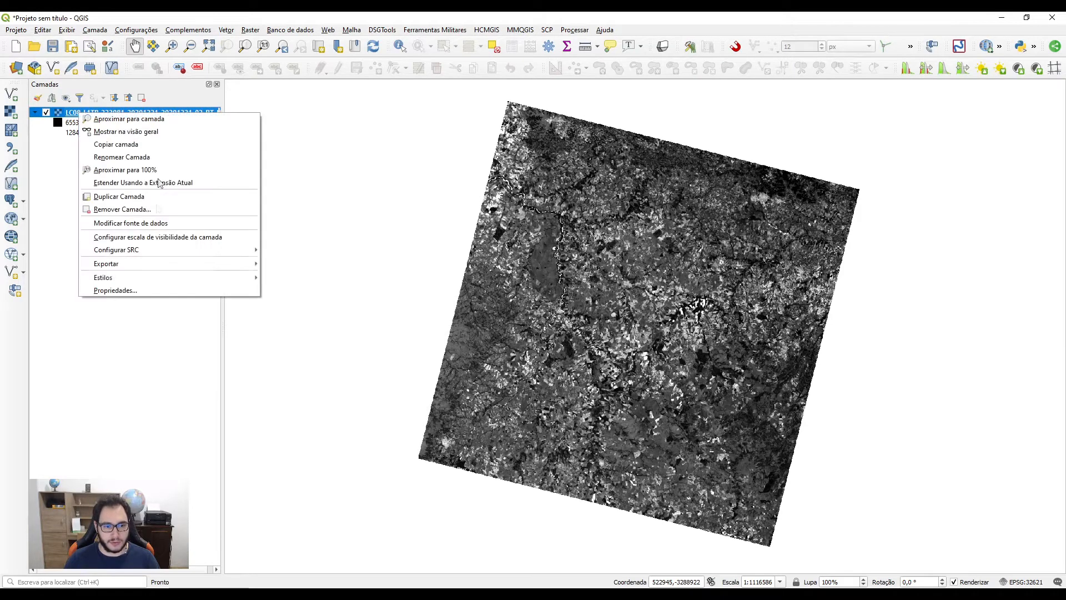
pyautogui.click(148, 288)
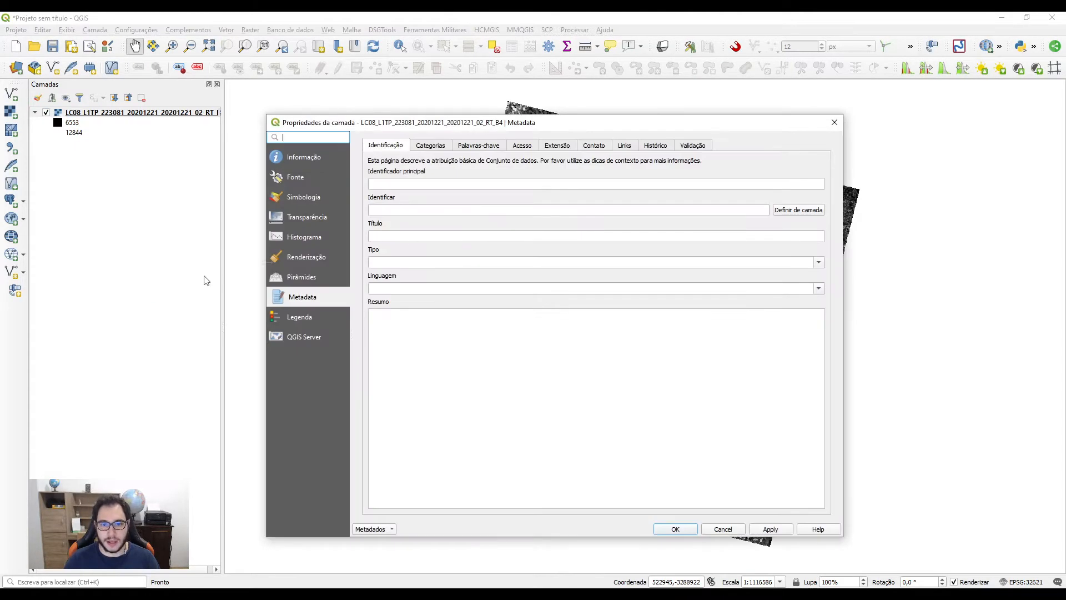
pyautogui.click(303, 159)
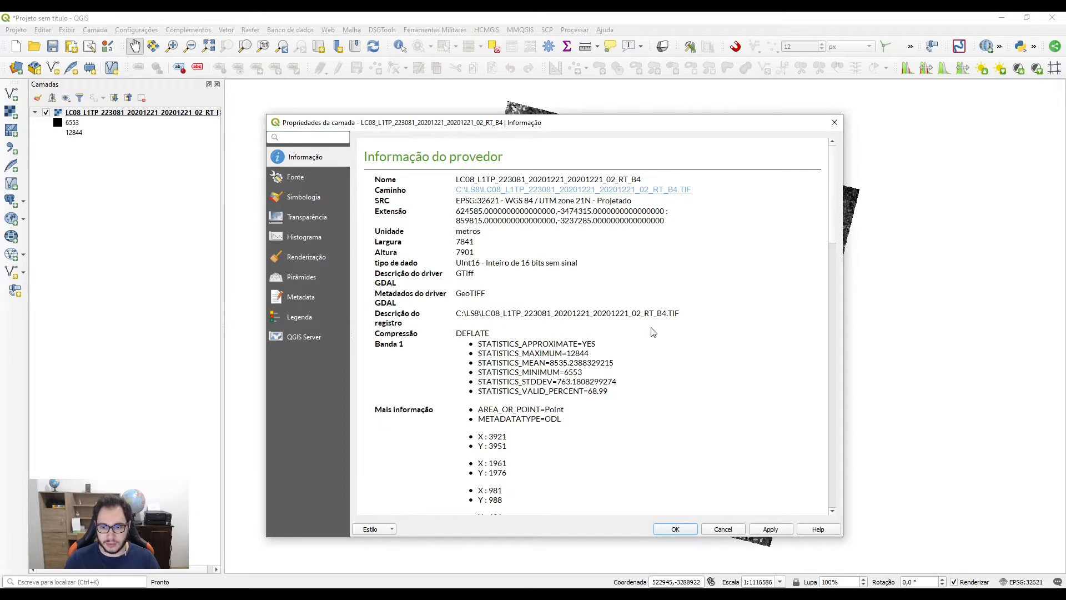
pyautogui.moveTo(560, 372); pyautogui.dragTo(515, 373)
pyautogui.doubleClick(569, 372)
pyautogui.moveTo(498, 353); pyautogui.dragTo(587, 353)
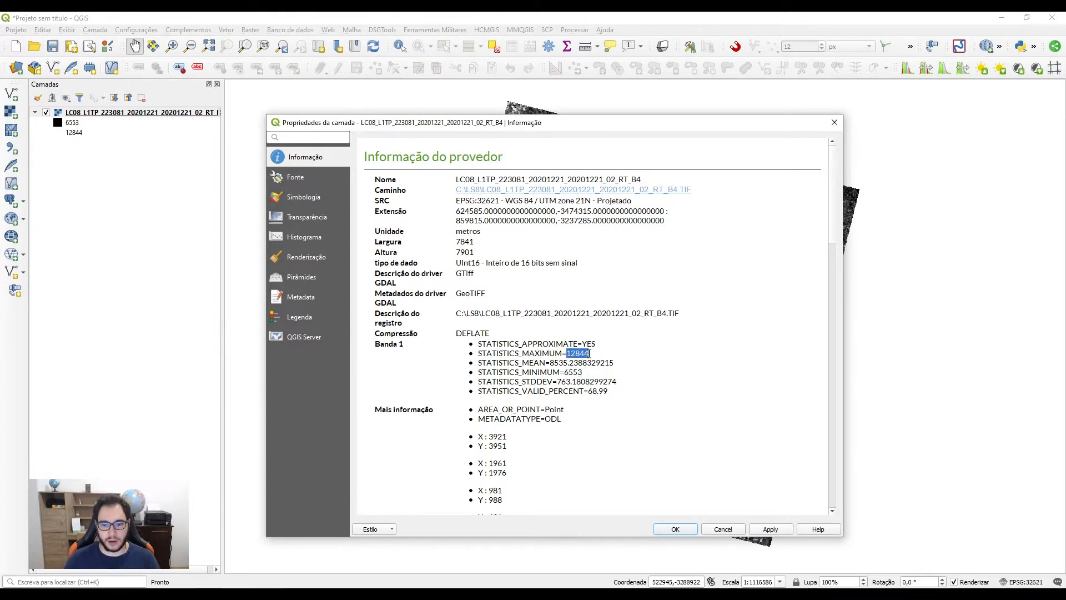
pyautogui.click(590, 354)
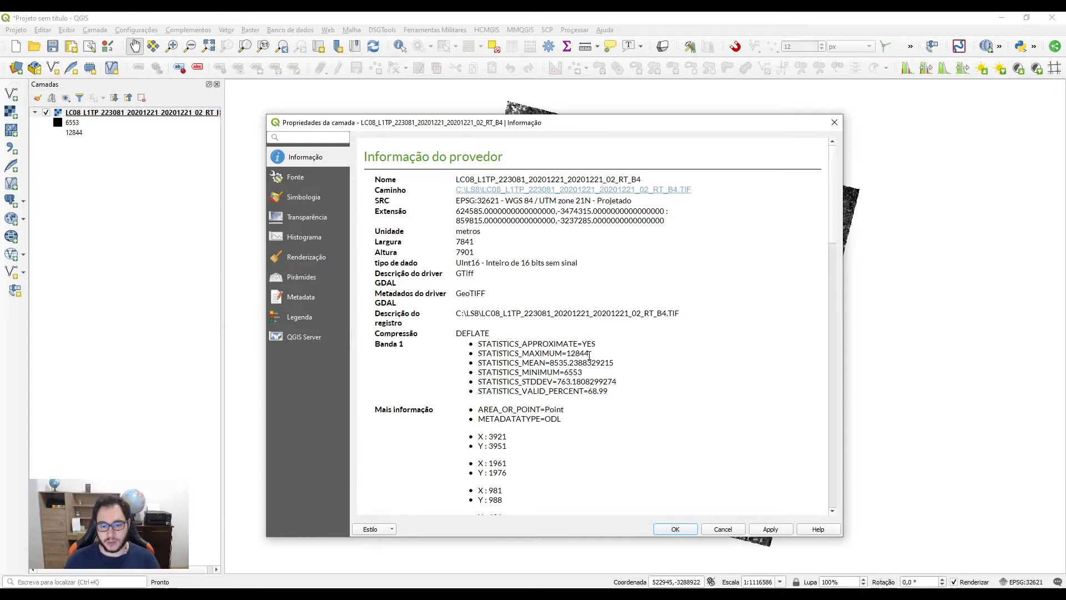
pyautogui.moveTo(583, 372); pyautogui.dragTo(569, 372)
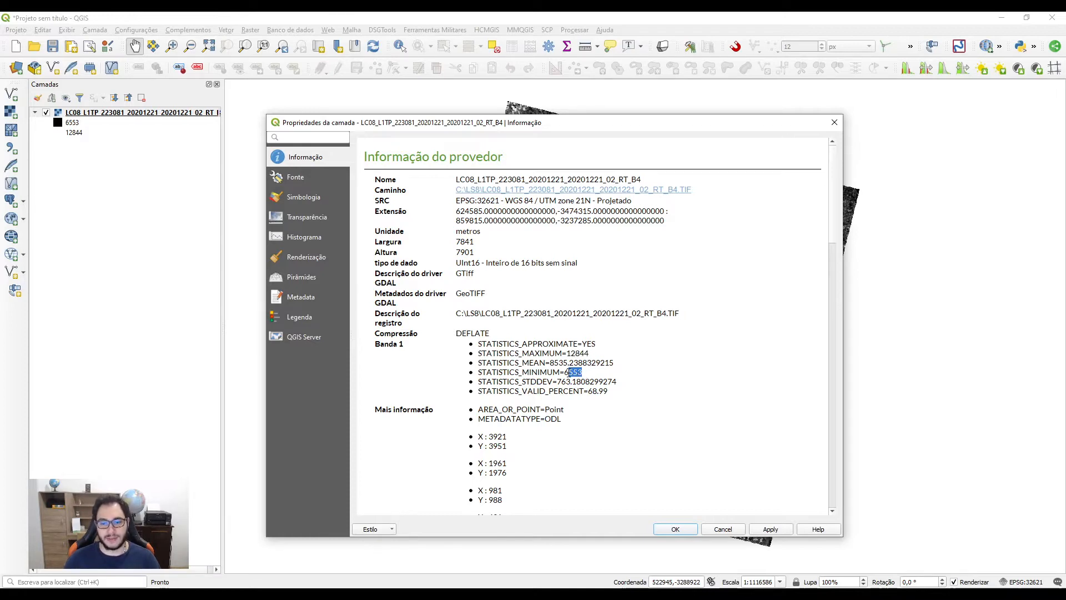
pyautogui.click(555, 368)
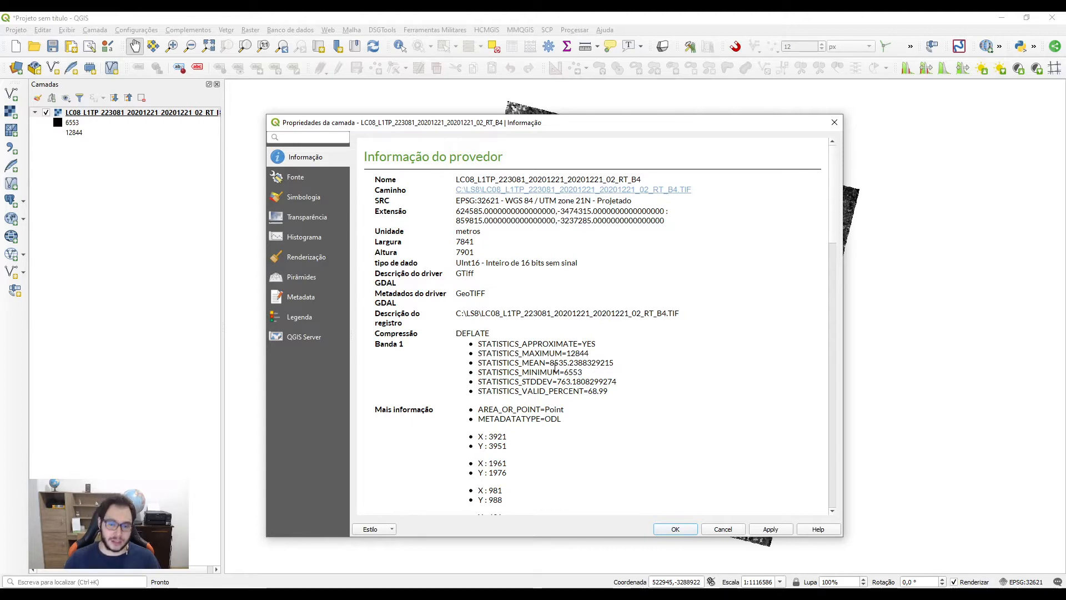
pyautogui.hotkey('alt', 'Tab')
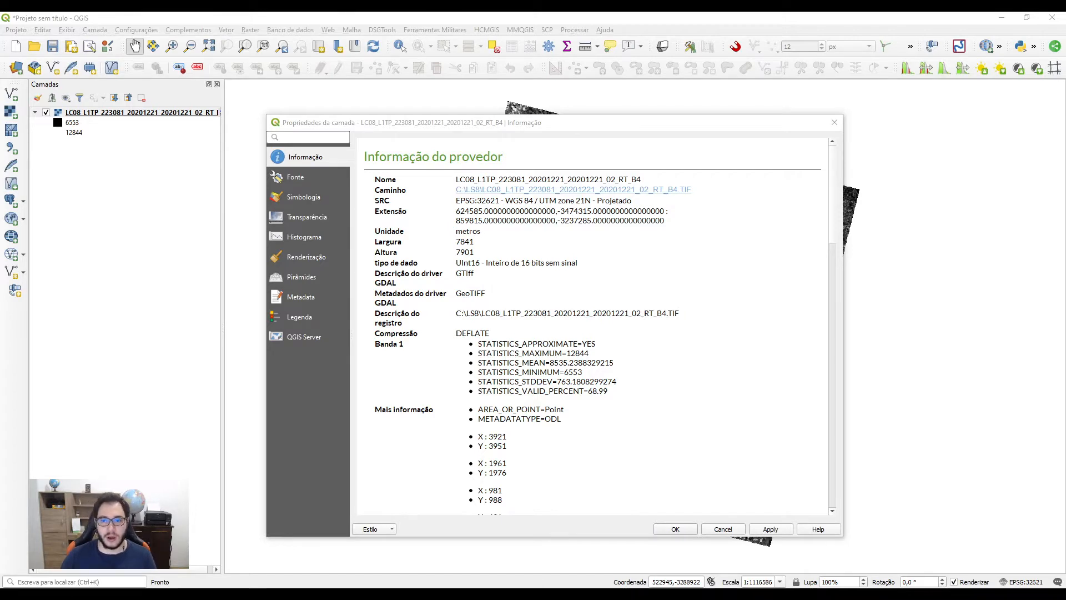
pyautogui.click(833, 126)
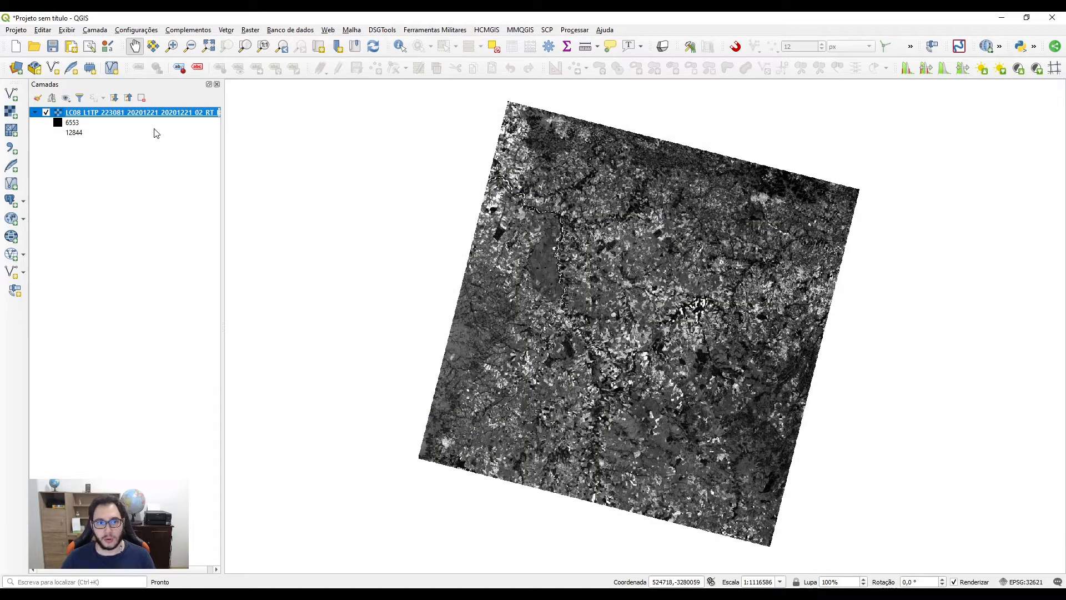
# Search the plugin manager for "semi" and select the Semi-Automatic Classification Plugin to show its details
pyautogui.click(188, 31)
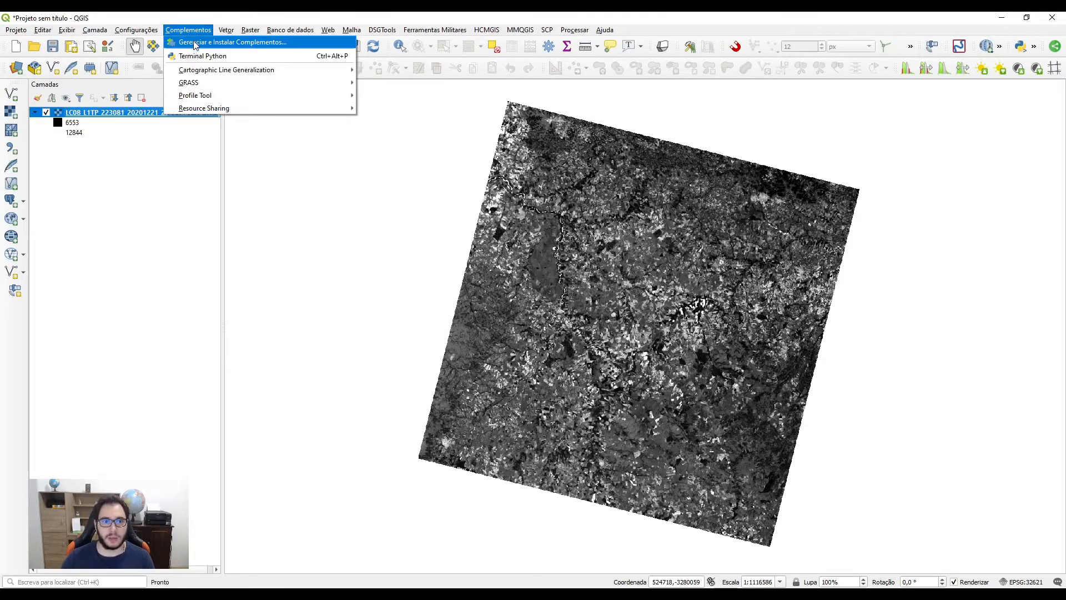
pyautogui.click(196, 44)
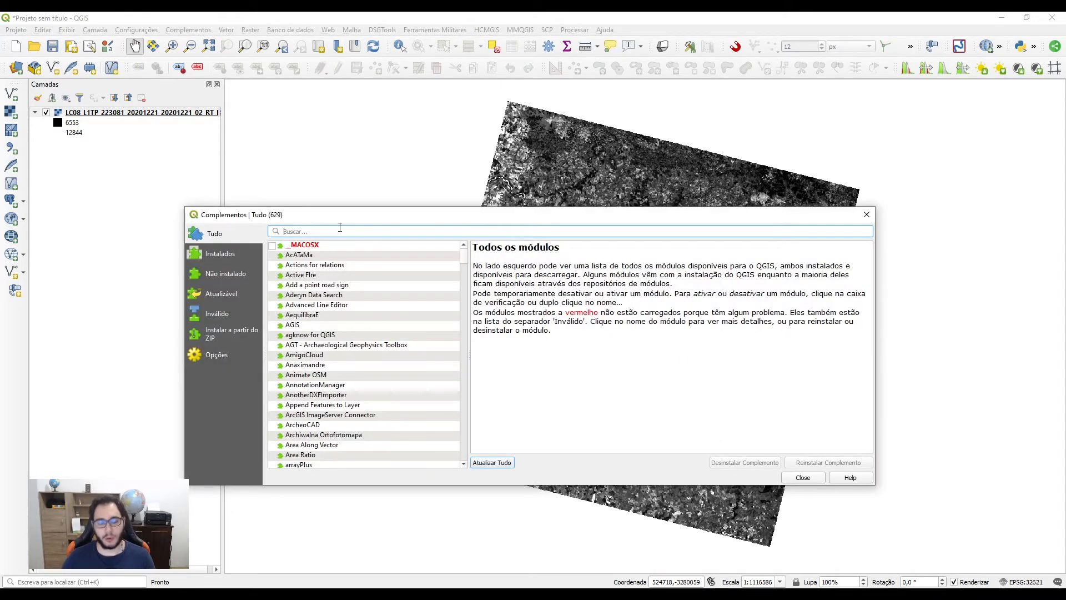
pyautogui.write('semi')
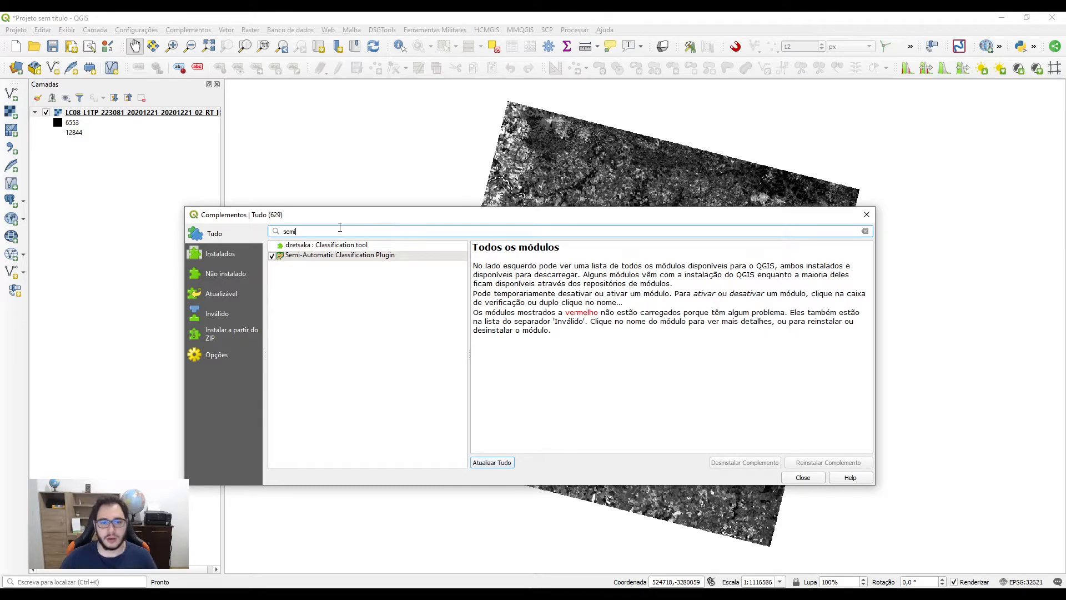
pyautogui.click(352, 259)
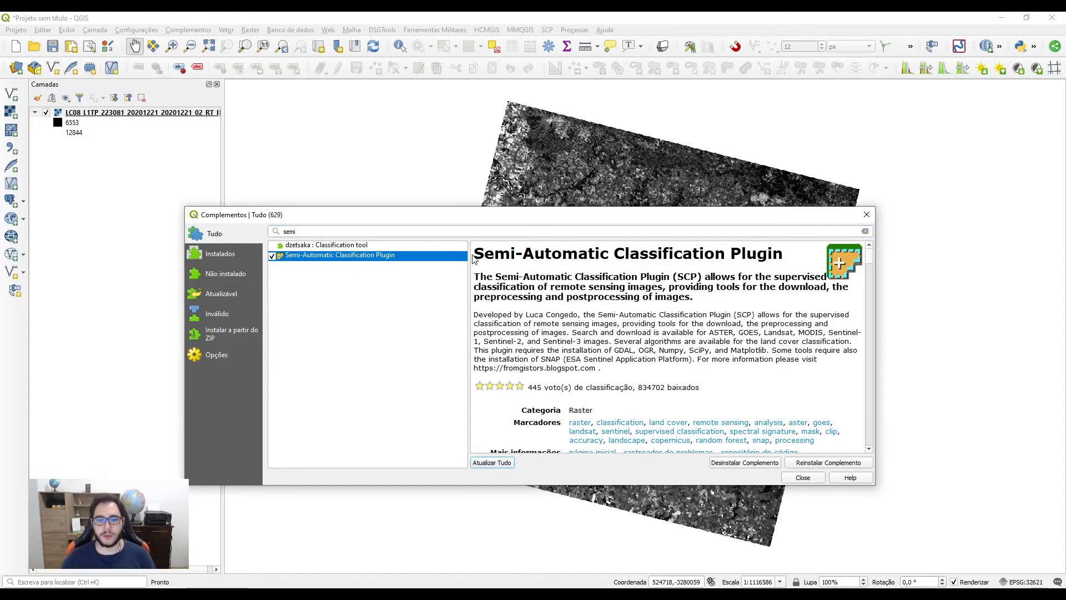
pyautogui.moveTo(475, 254); pyautogui.dragTo(757, 258)
pyautogui.click(758, 257)
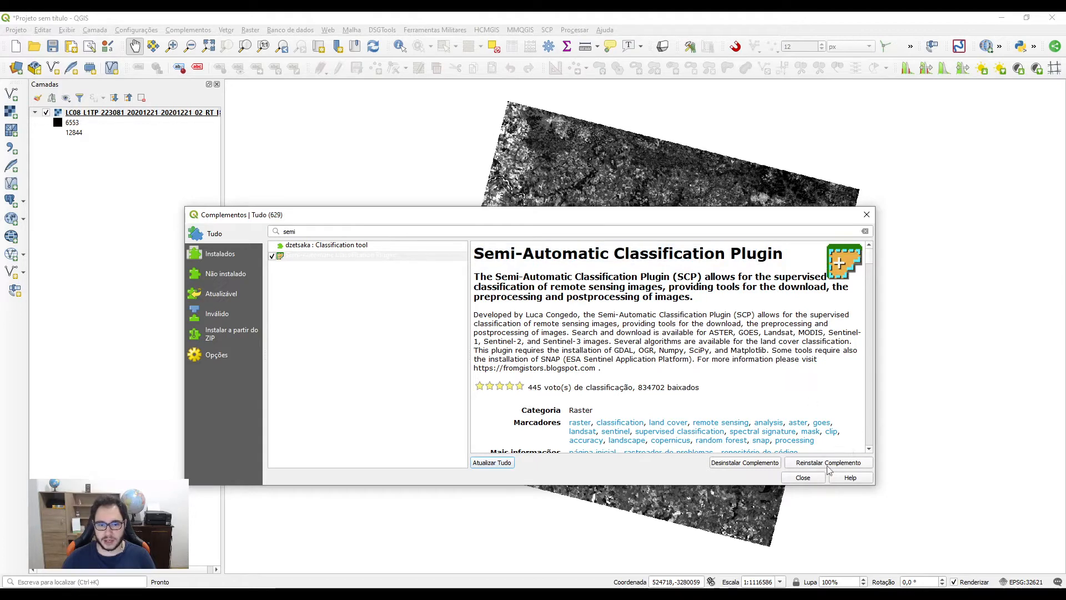
pyautogui.click(417, 328)
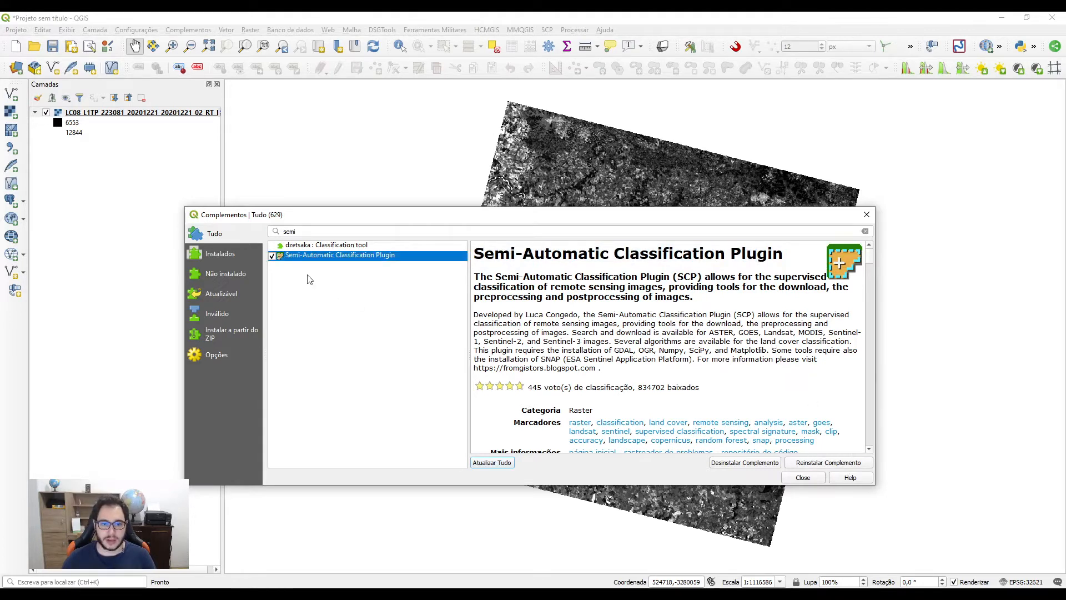
# Disable and re-enable the Semi-Automatic Classification Plugin, and close the plugin manager
pyautogui.click(272, 256)
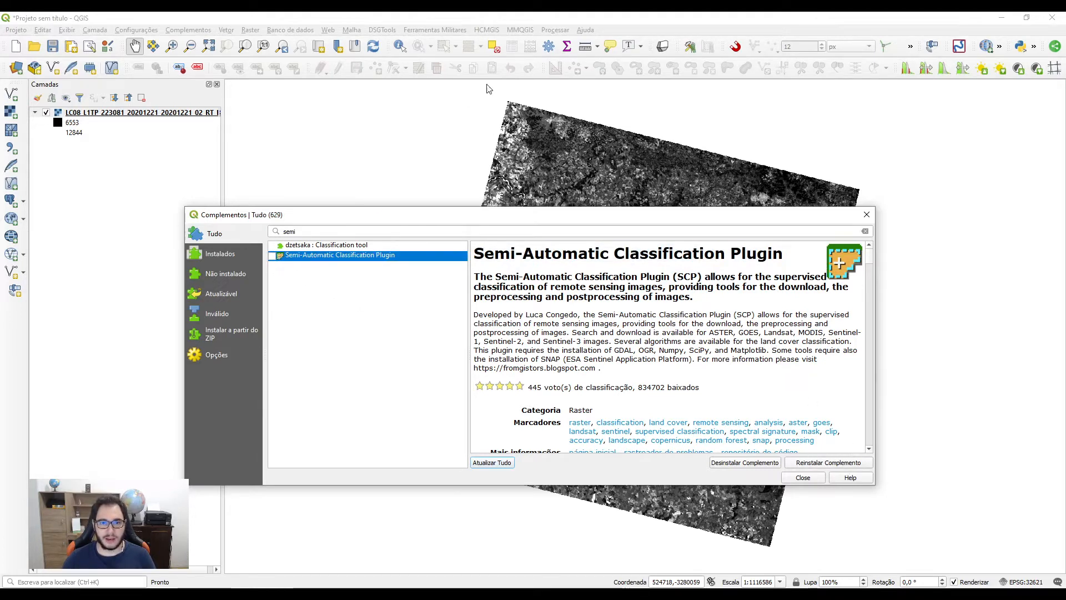
pyautogui.press('space')
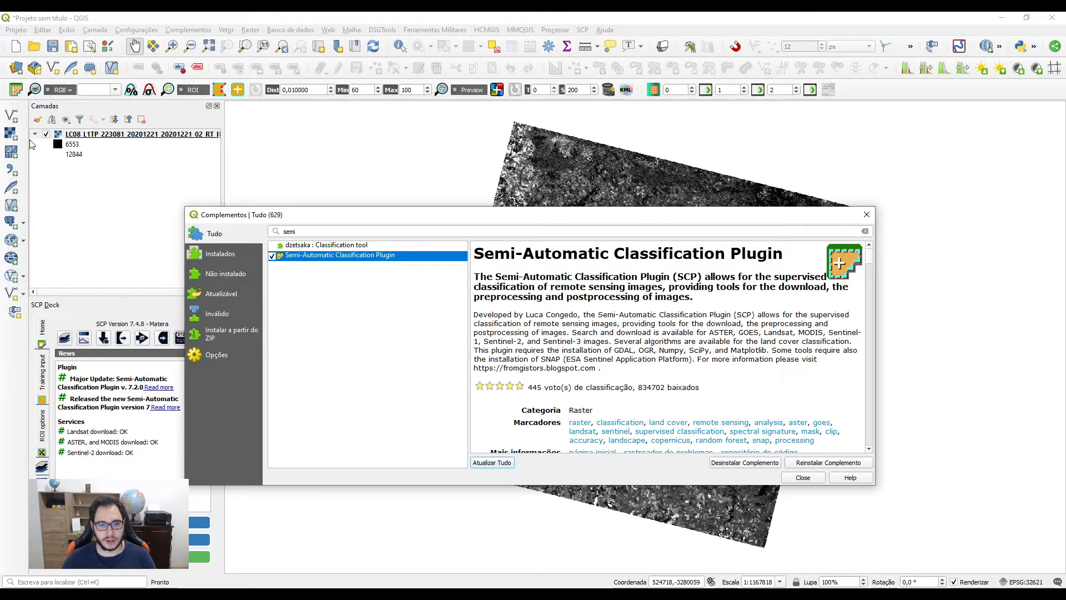
pyautogui.click(866, 214)
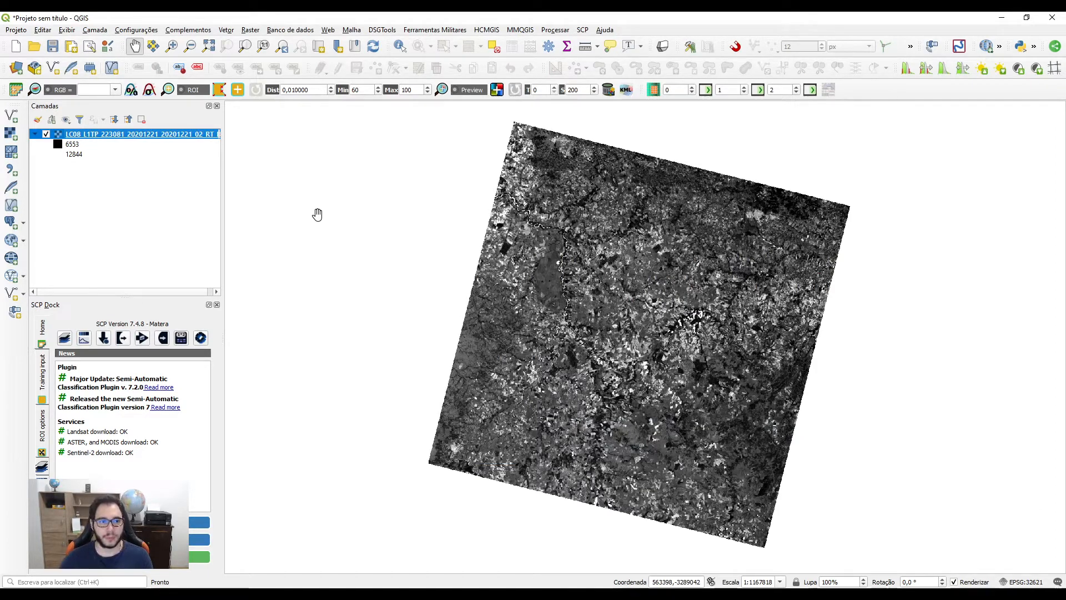
# Open the Semi-Automatic Classification Plugin's Landsat preprocessing tool for conversion to TOA reflectance
pyautogui.click(15, 90)
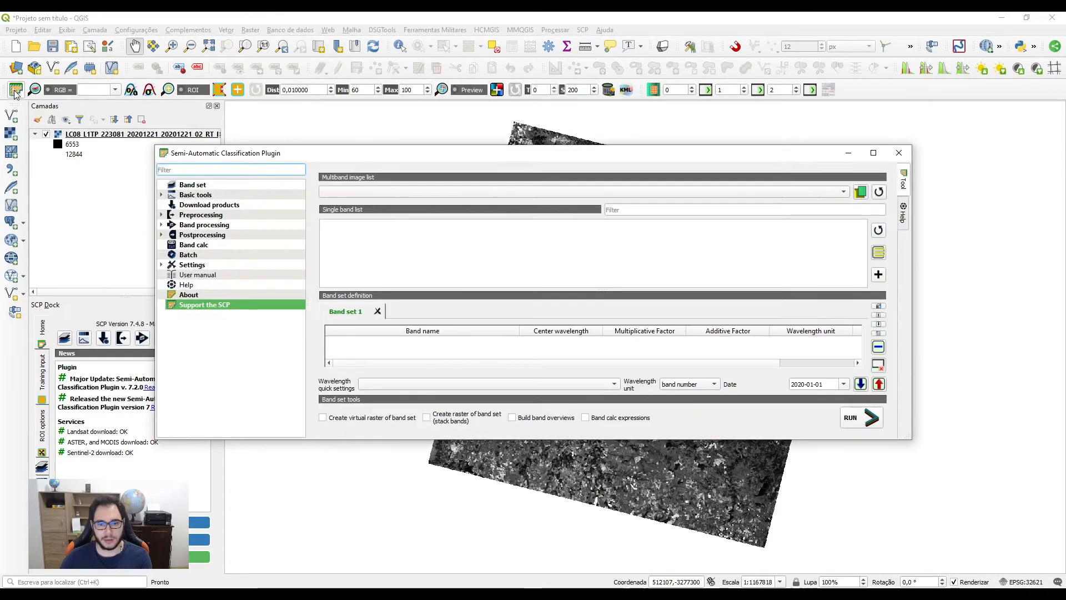
pyautogui.moveTo(382, 160); pyautogui.dragTo(363, 149)
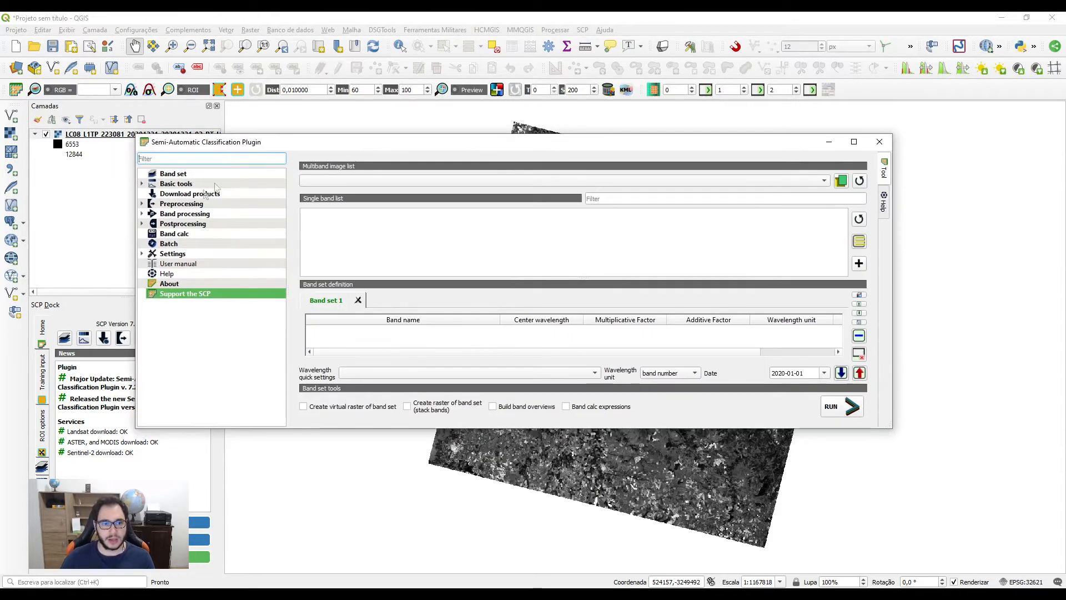
pyautogui.click(141, 204)
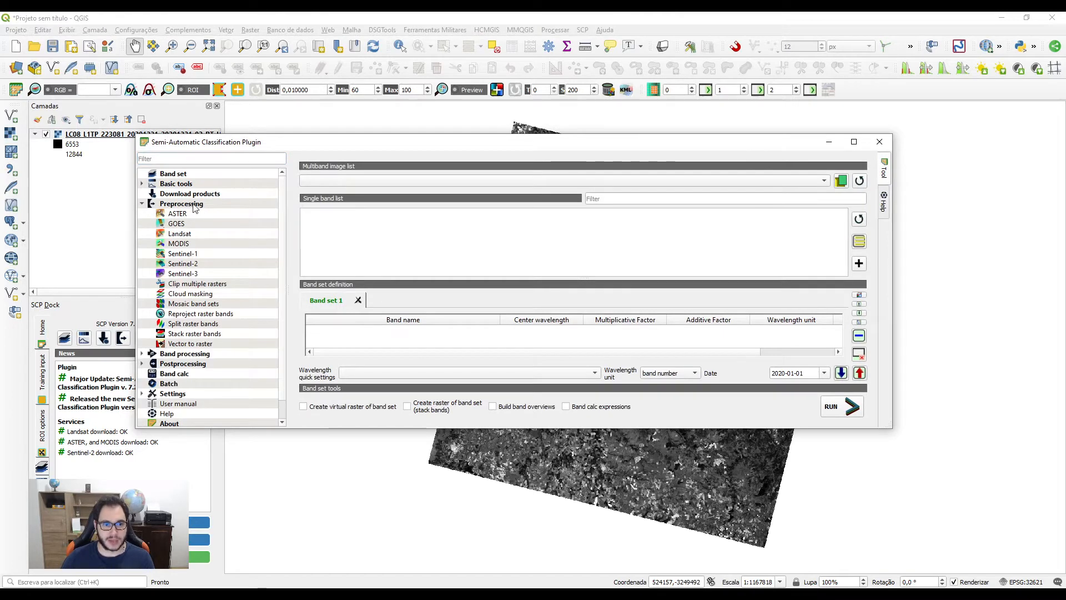
pyautogui.click(187, 235)
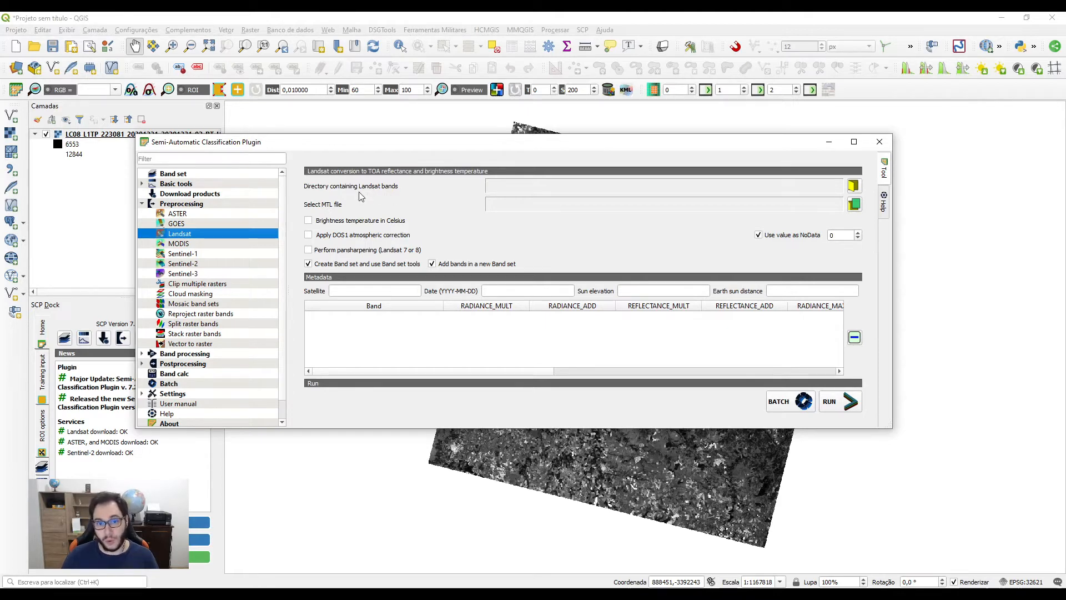
# Set the Landsat bands directory to C:/LS8 and load the metadata file LC08_L1TP_223081_20201221_20201221_02_RT_MTL.txt
pyautogui.click(854, 186)
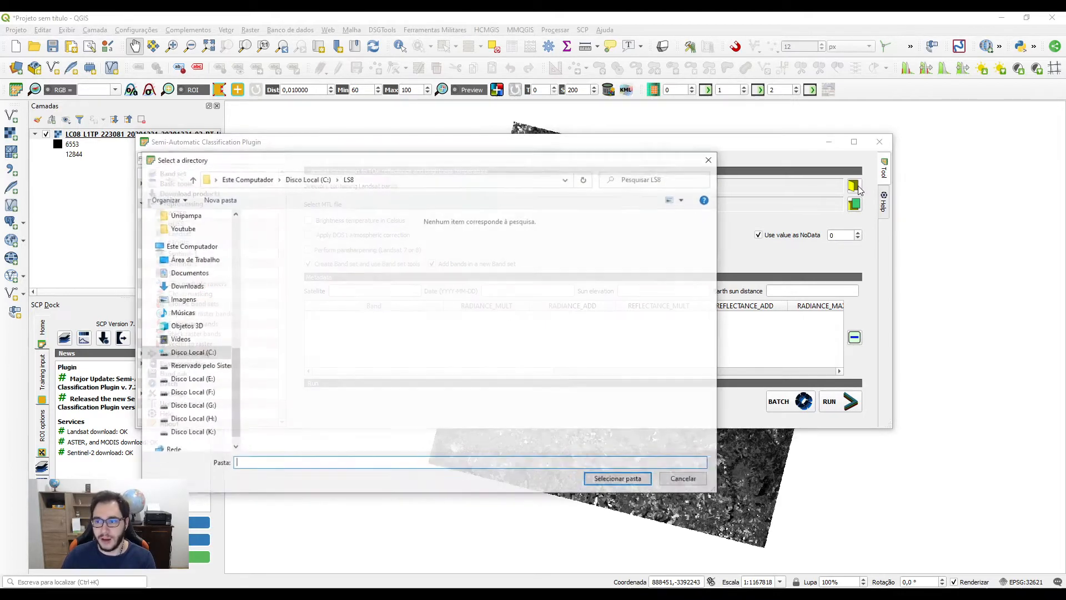
pyautogui.click(308, 178)
pyautogui.click(273, 325)
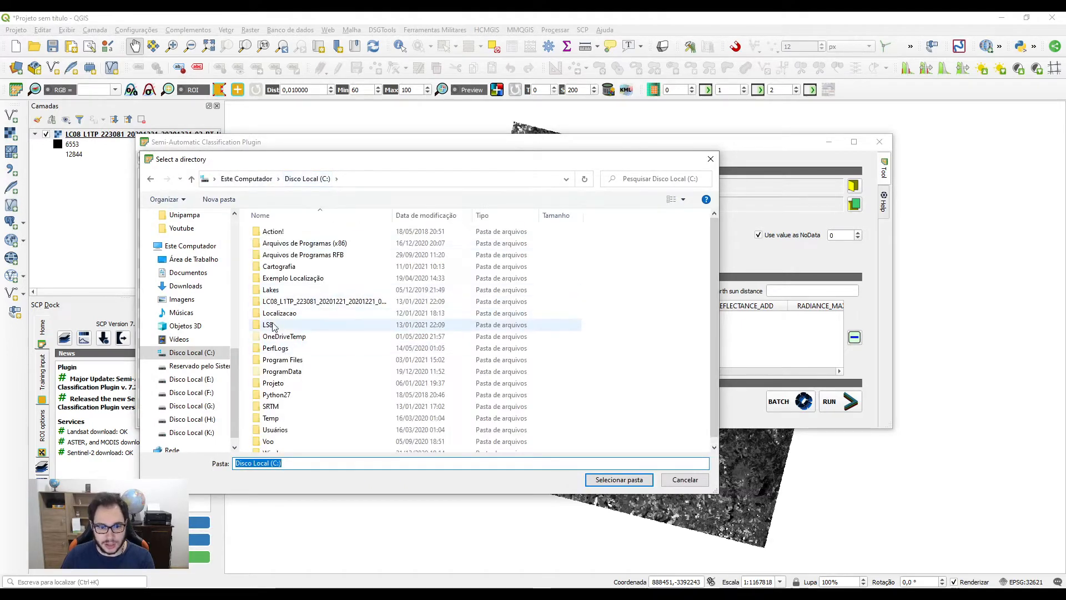
pyautogui.click(616, 479)
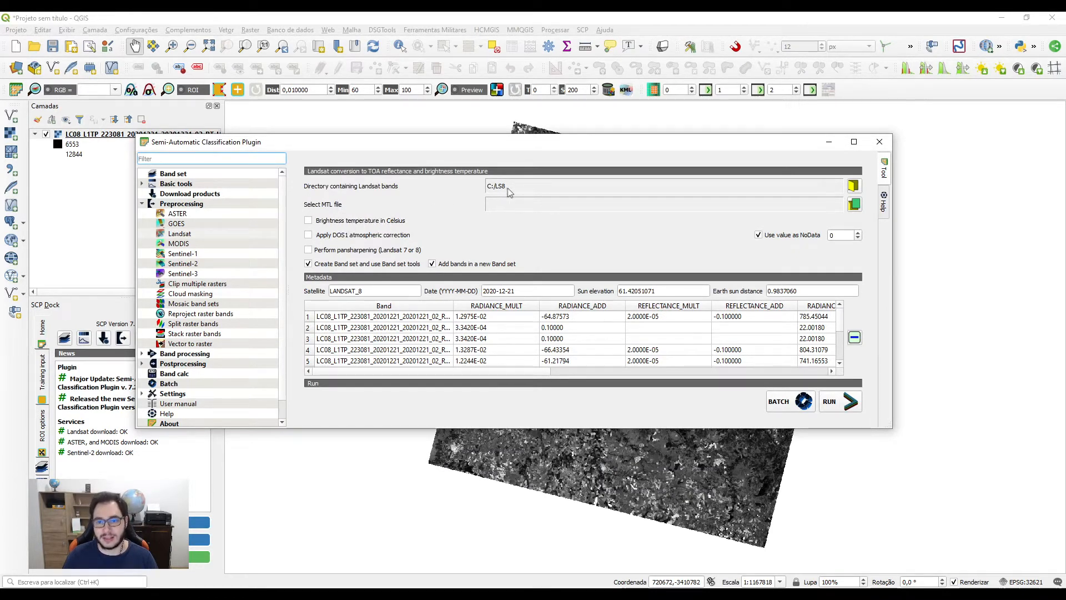
pyautogui.click(854, 204)
pyautogui.click(418, 276)
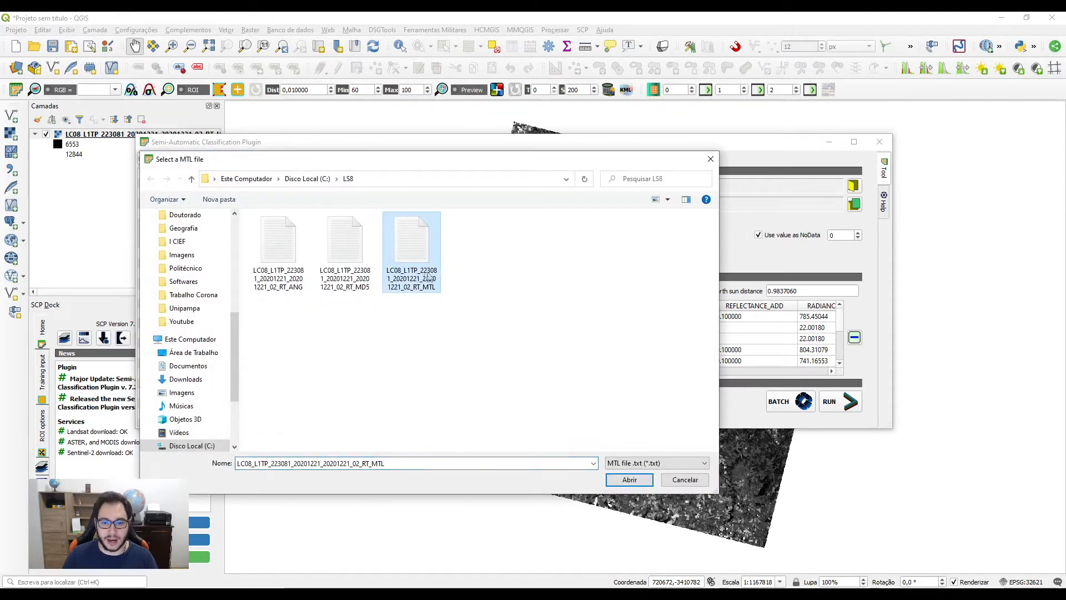
pyautogui.click(629, 480)
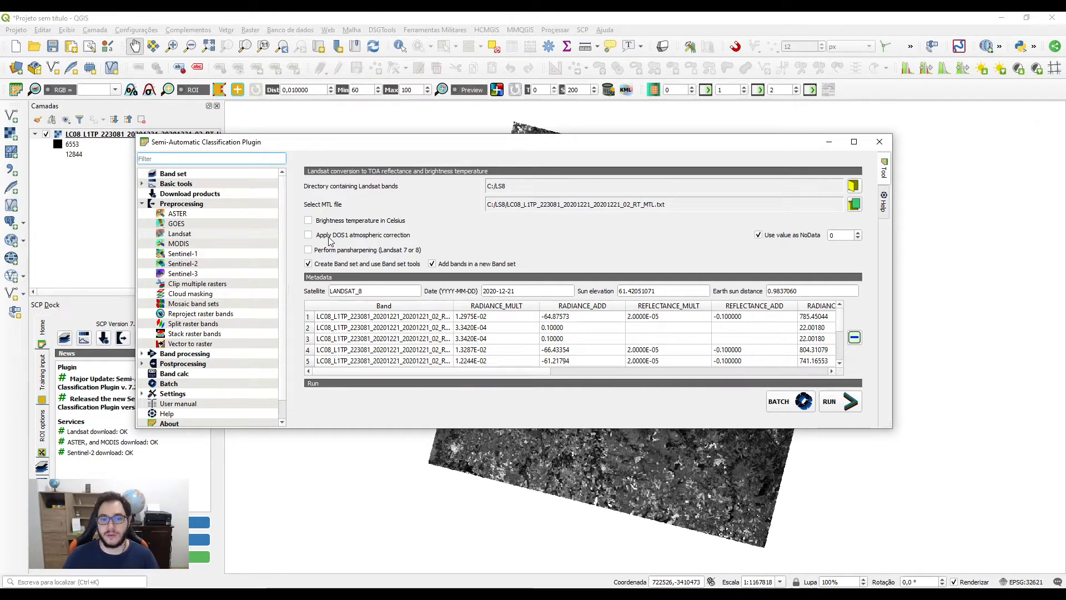
# Enable DOS1 atmospheric correction and pansharpening, and check the satellite, date, sun elevation, Earth-sun distance and band metadata
pyautogui.click(329, 239)
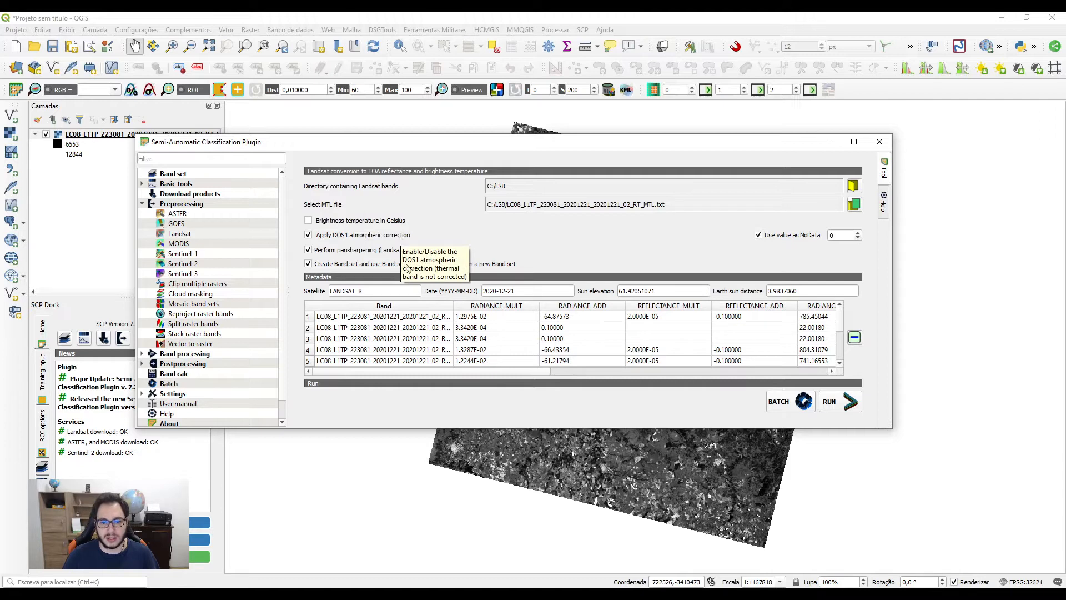
pyautogui.moveTo(363, 292); pyautogui.dragTo(325, 293)
pyautogui.click(517, 291)
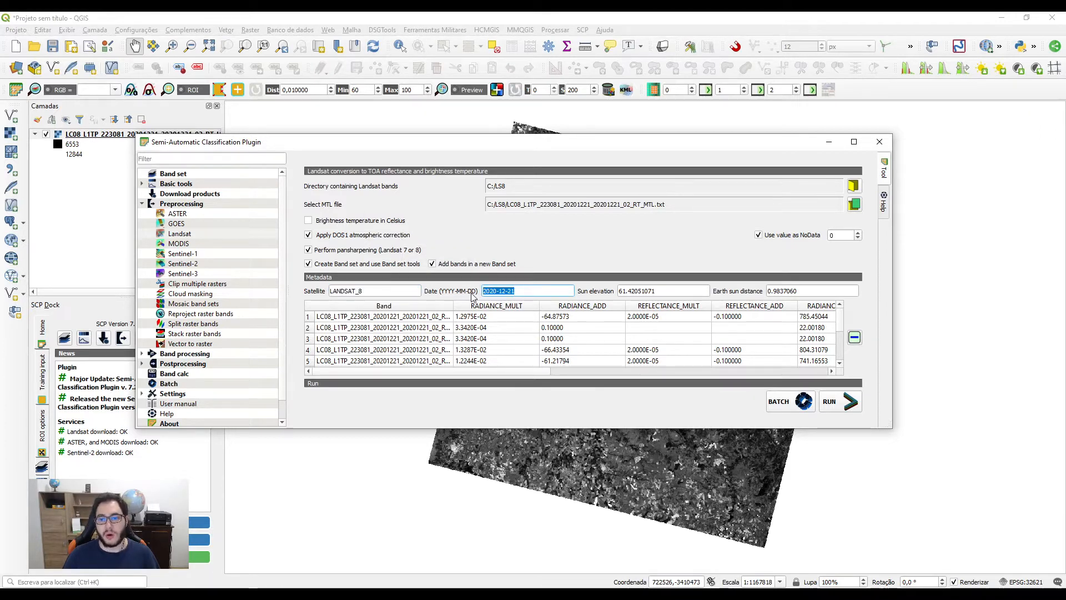
pyautogui.moveTo(655, 292); pyautogui.dragTo(605, 296)
pyautogui.moveTo(799, 292); pyautogui.dragTo(769, 294)
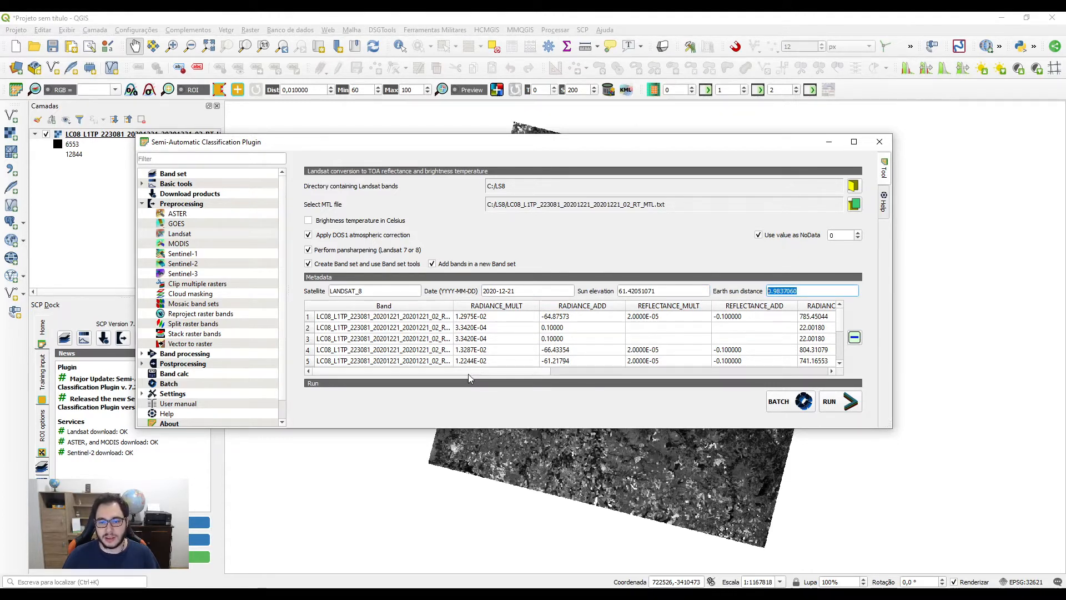
pyautogui.moveTo(469, 371); pyautogui.dragTo(434, 371)
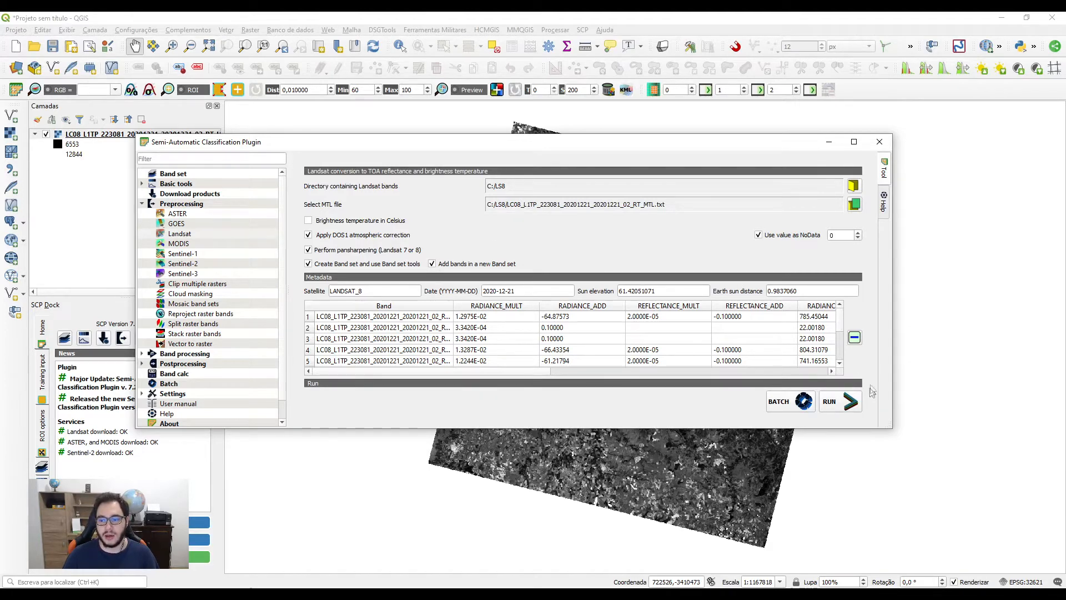
# Run the Landsat conversion with a new folder named Corrigida inside C:/LS8 as the output directory, and close the plugin window
pyautogui.click(853, 405)
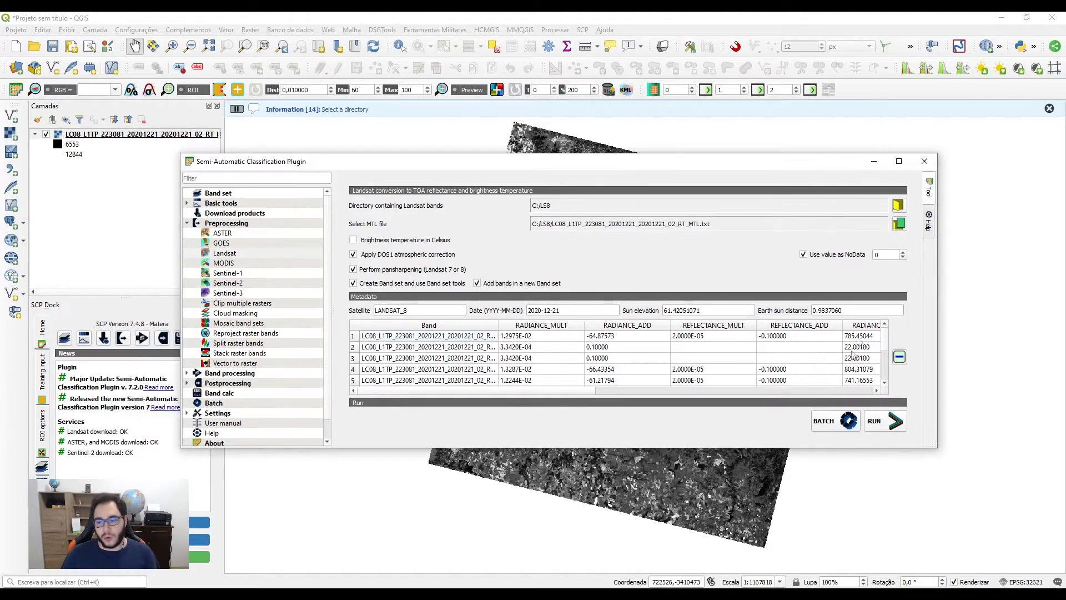
pyautogui.click(895, 421)
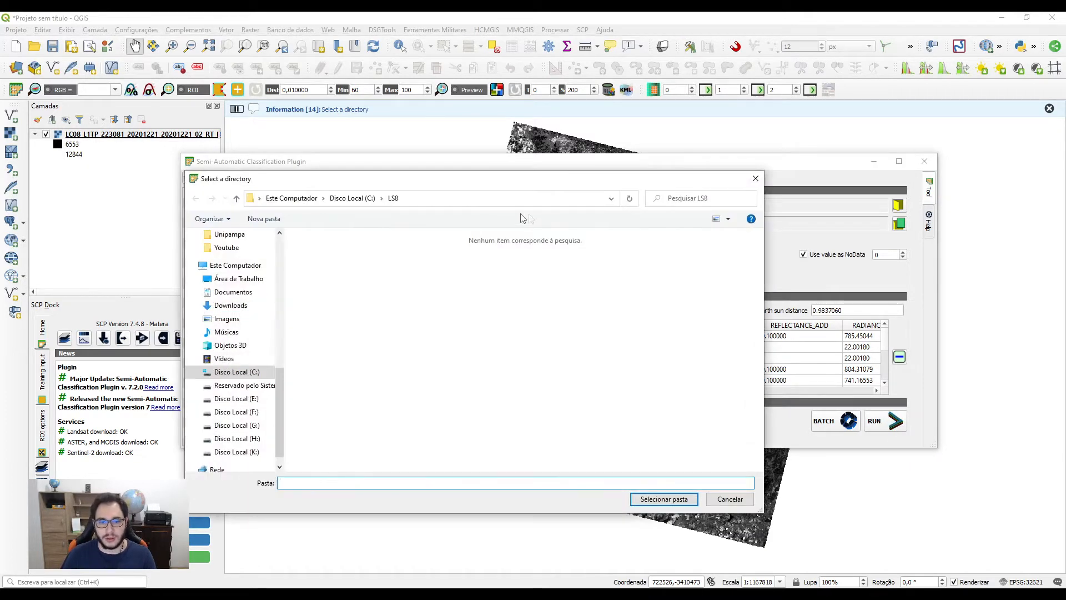
pyautogui.moveTo(465, 184); pyautogui.dragTo(538, 161)
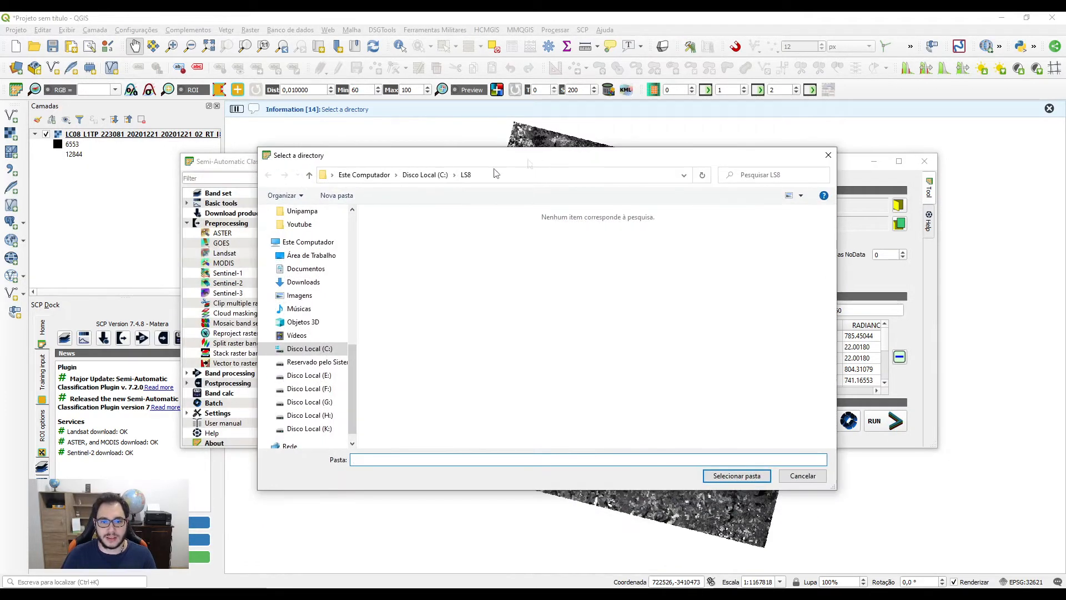
pyautogui.click(352, 196)
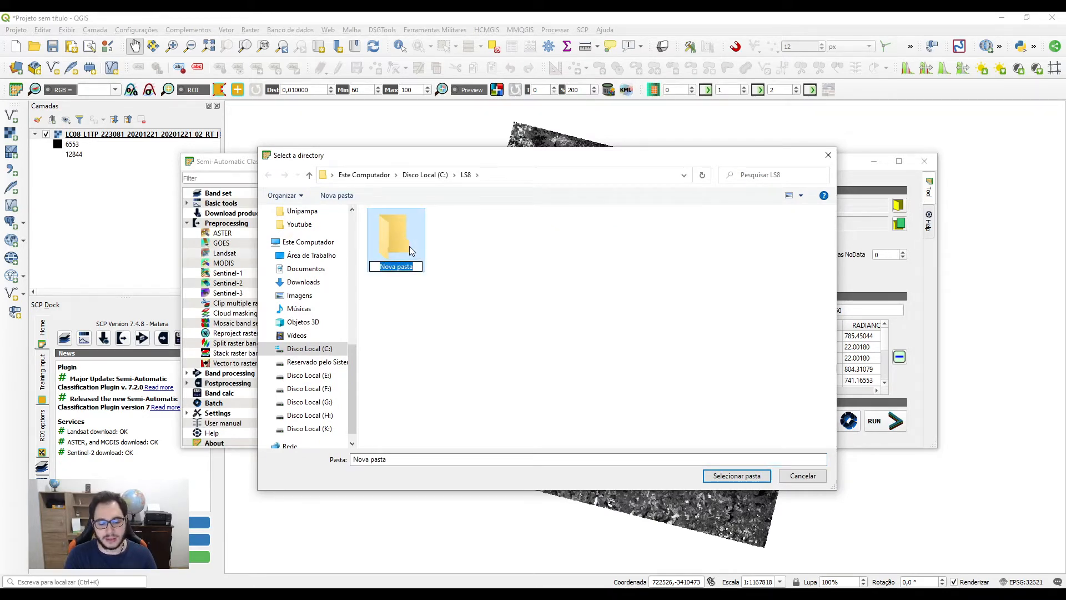
pyautogui.write('COrr')
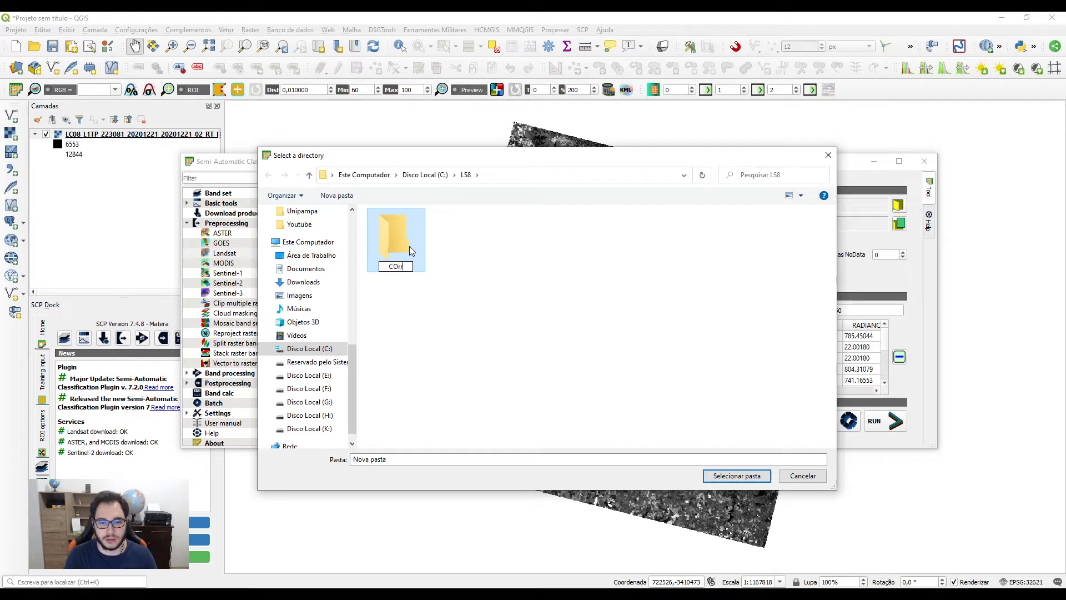
pyautogui.write('orrigida')
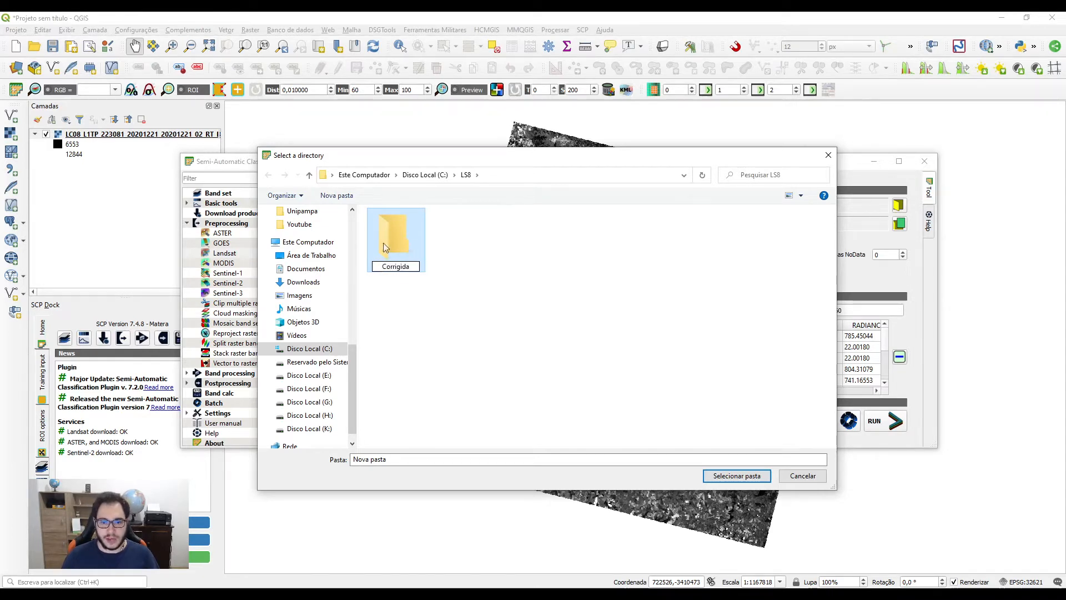
pyautogui.press('Return')
pyautogui.click(419, 264)
pyautogui.click(736, 476)
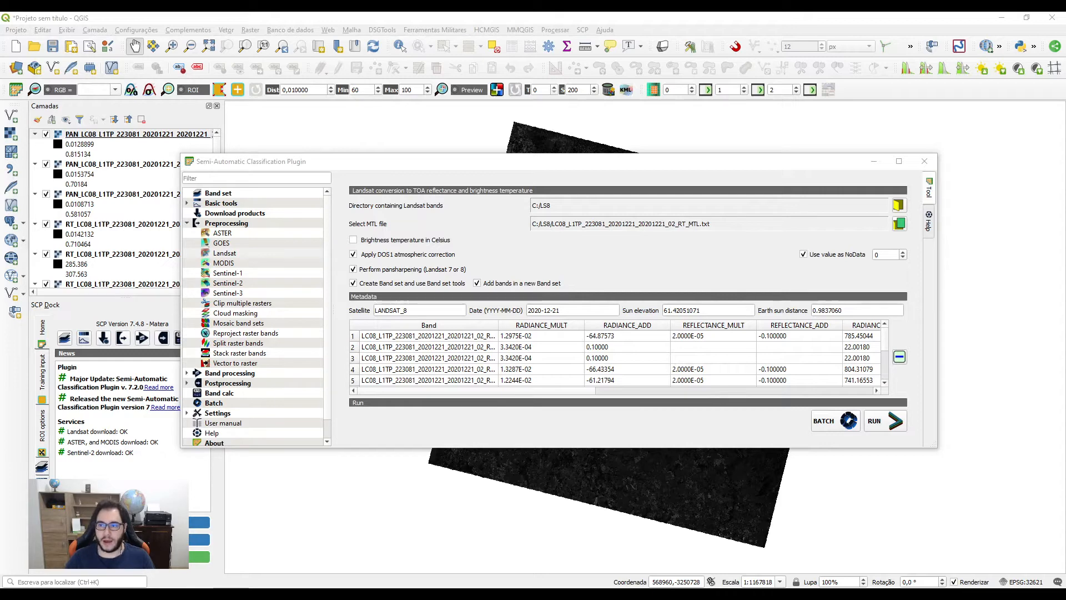
pyautogui.click(925, 162)
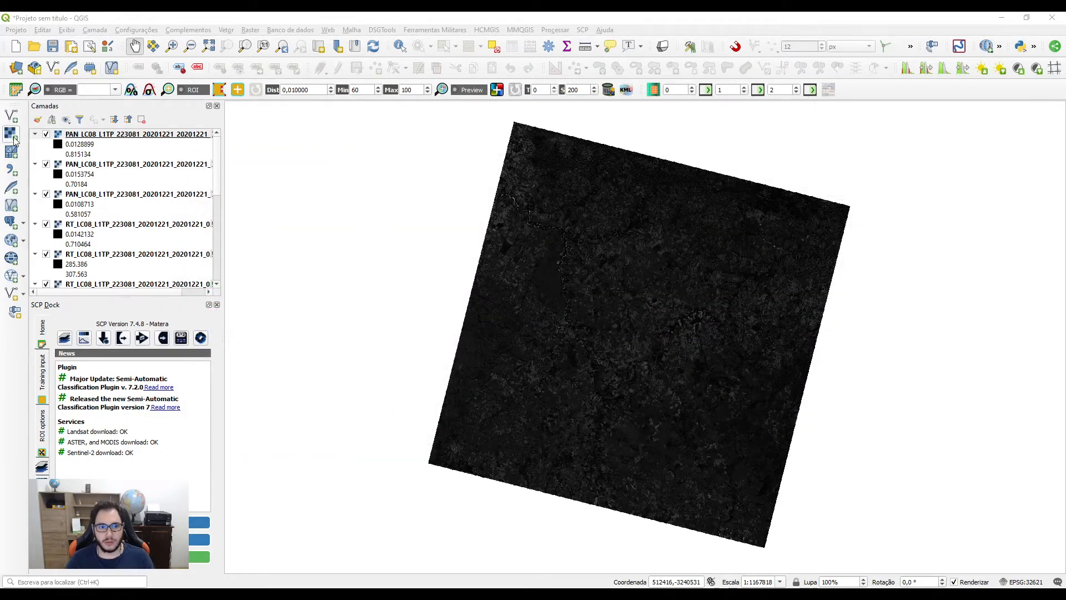
# Compare the pixel value ranges of the converted PAN and RT layers with those of the original Landsat band
pyautogui.scroll(-8, 117, 145)
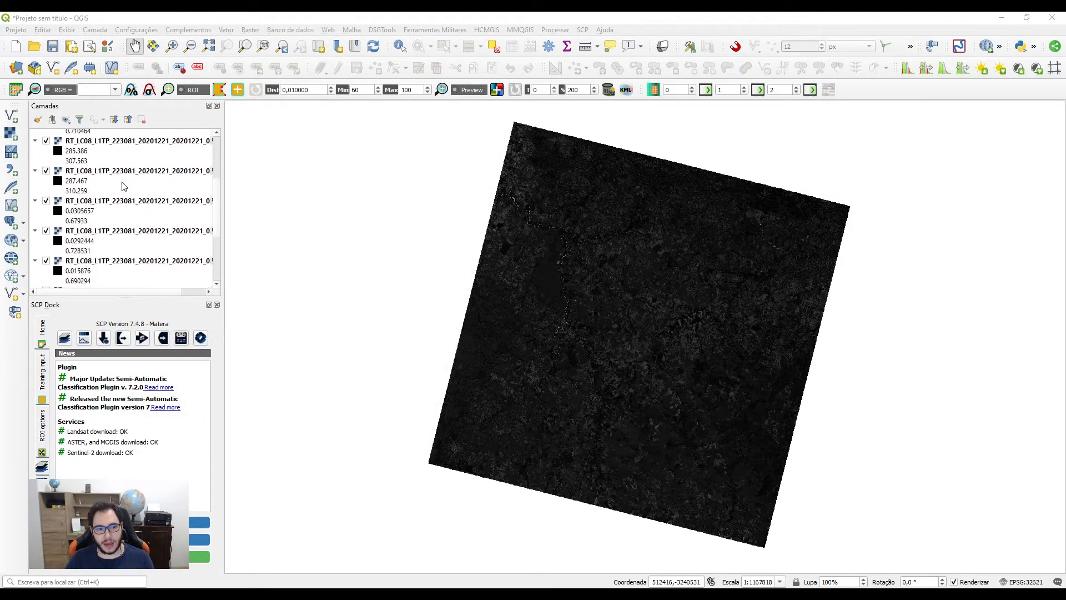
pyautogui.scroll(8, 146, 244)
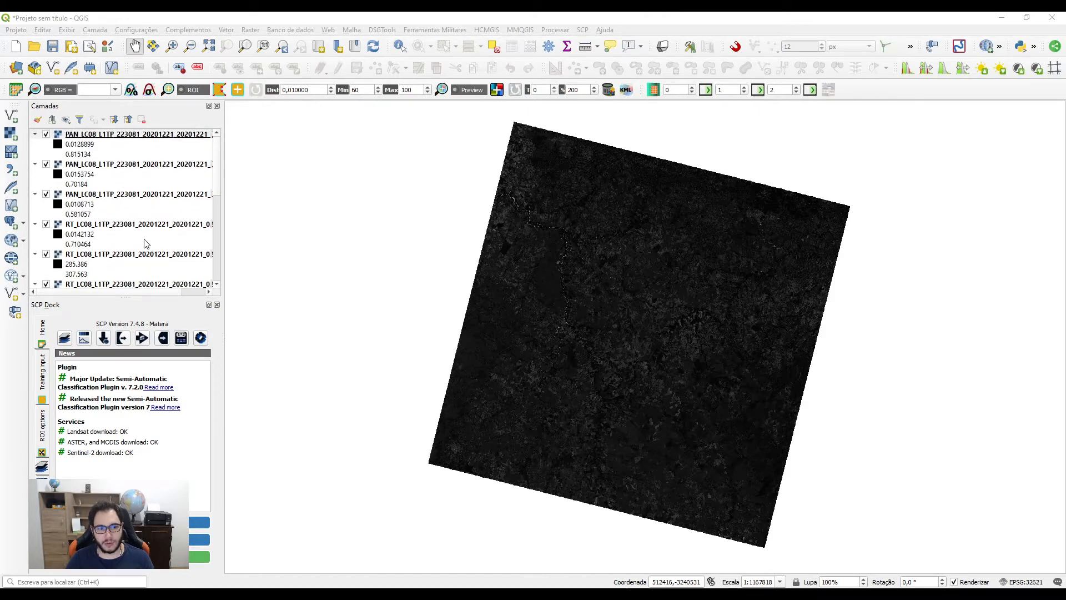
pyautogui.click(88, 139)
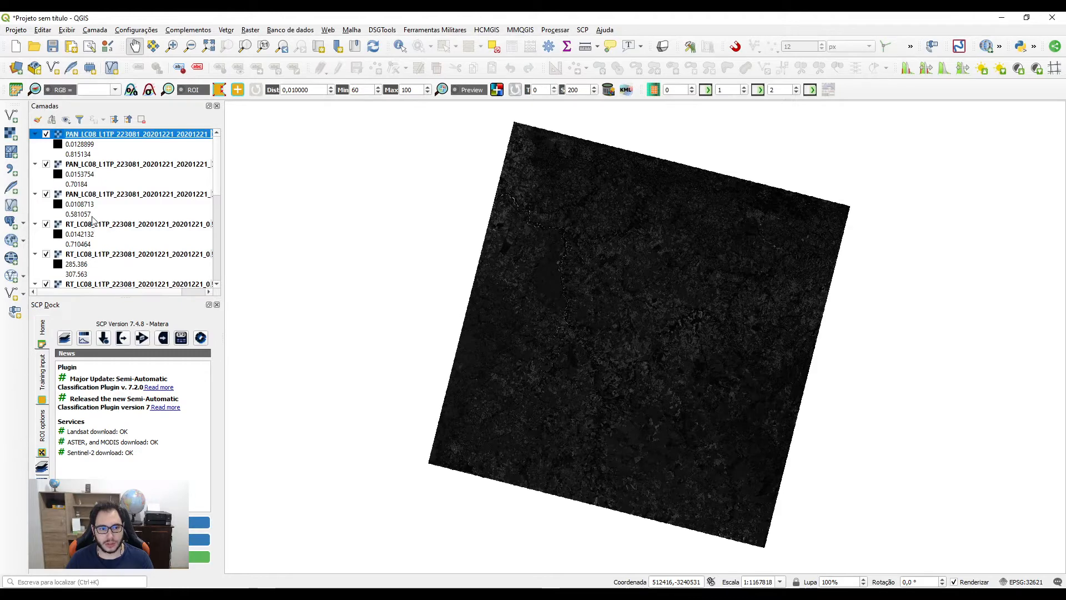
pyautogui.scroll(-5, 89, 264)
pyautogui.scroll(-1, 86, 264)
pyautogui.click(87, 265)
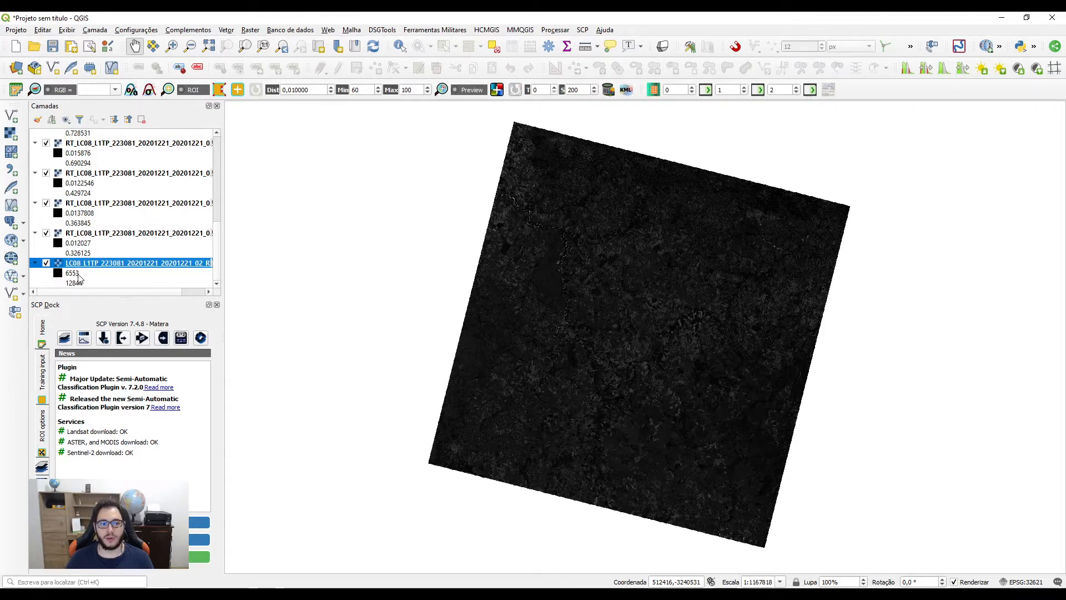
pyautogui.click(78, 233)
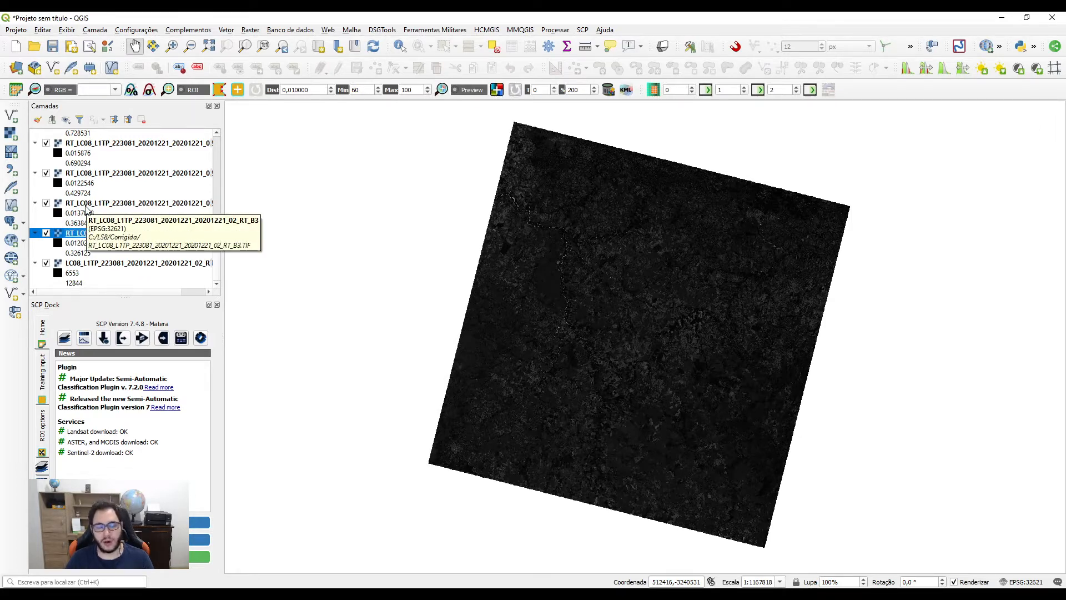
pyautogui.scroll(1, 86, 208)
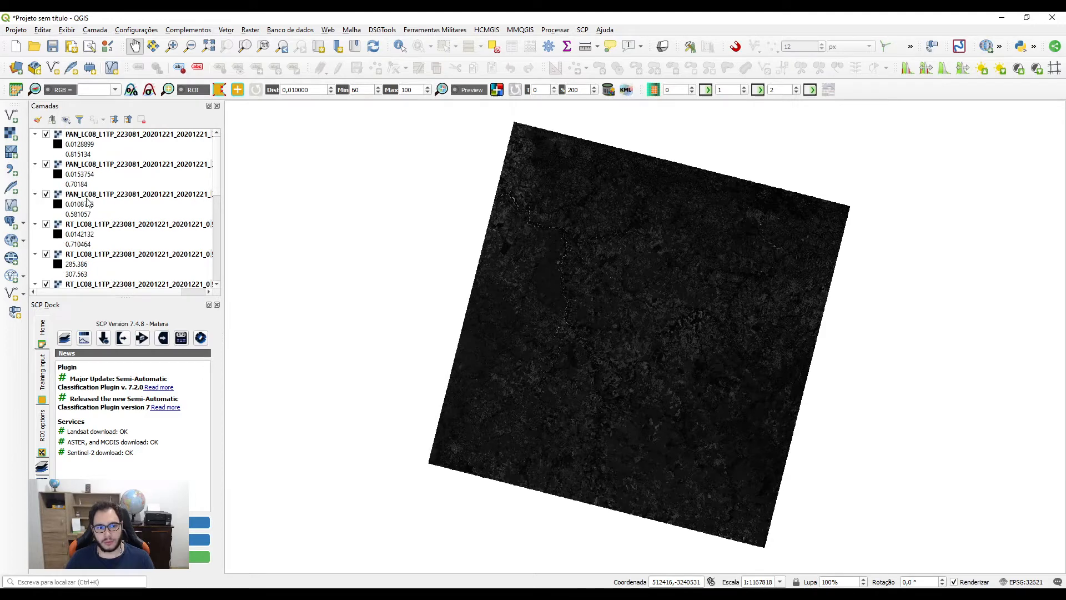
# Remove all layers from the project
pyautogui.hotkey('ctrl', 'a')
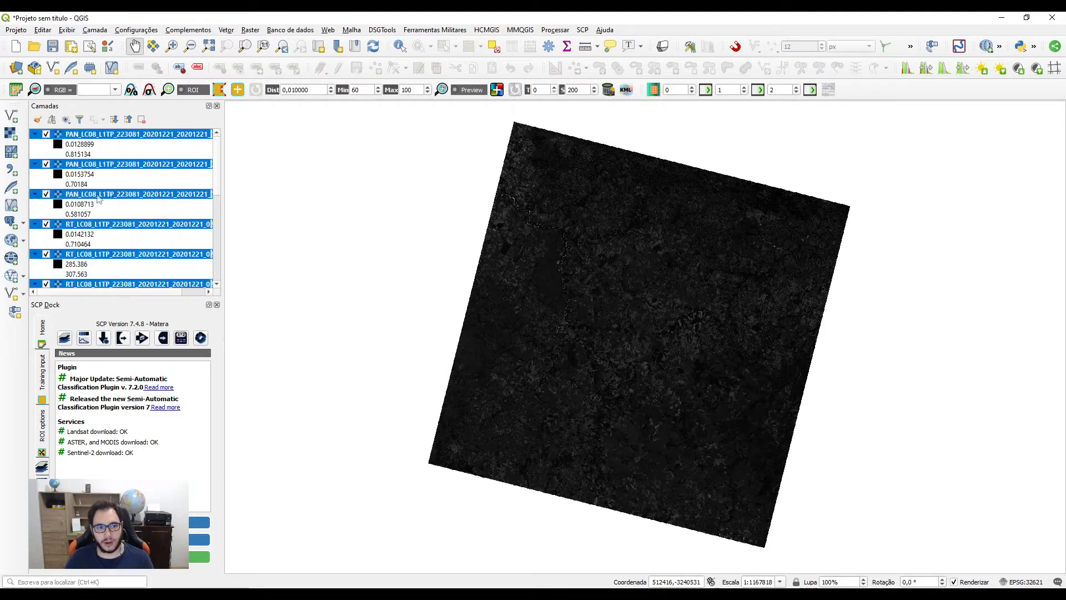
pyautogui.click(141, 123)
pyautogui.click(526, 317)
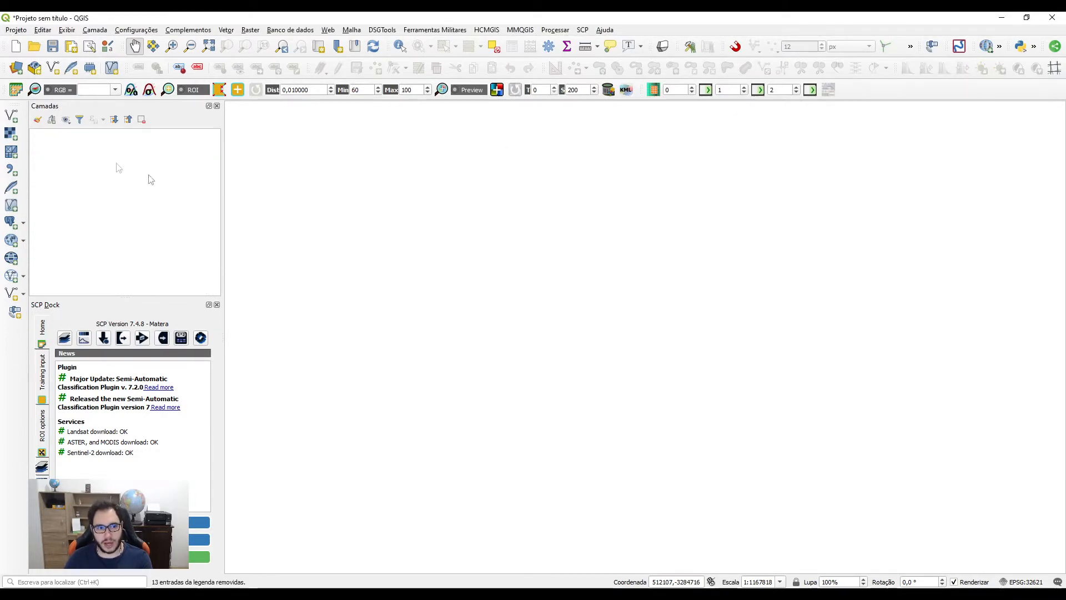
# Add the RT and PAN rasters of bands B2, B3 and B4 from the Corrigida folder to the project
pyautogui.click(11, 134)
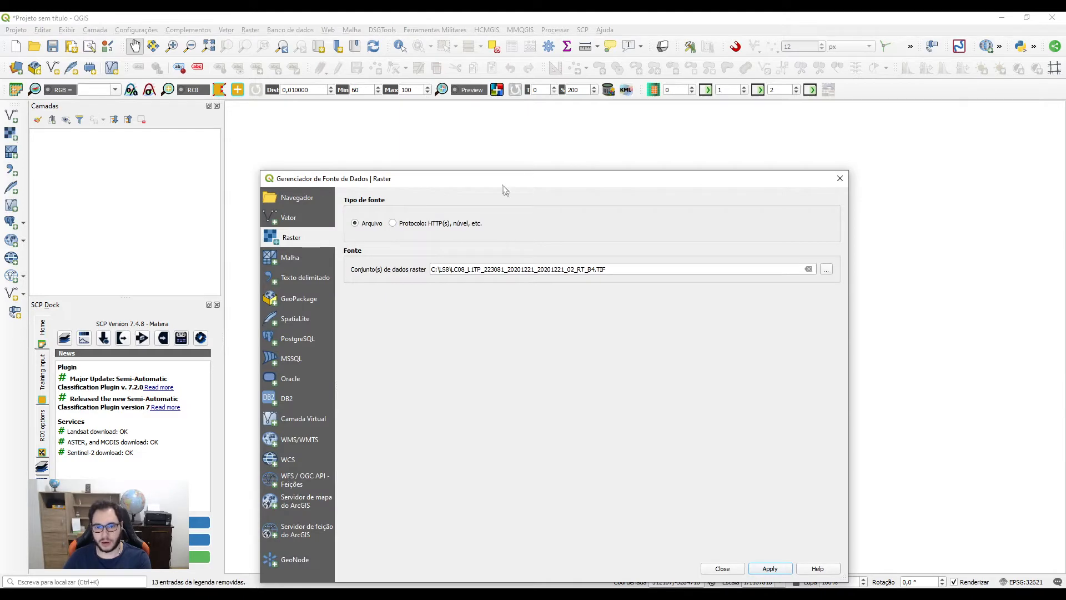
pyautogui.moveTo(505, 187); pyautogui.dragTo(517, 127)
pyautogui.click(837, 213)
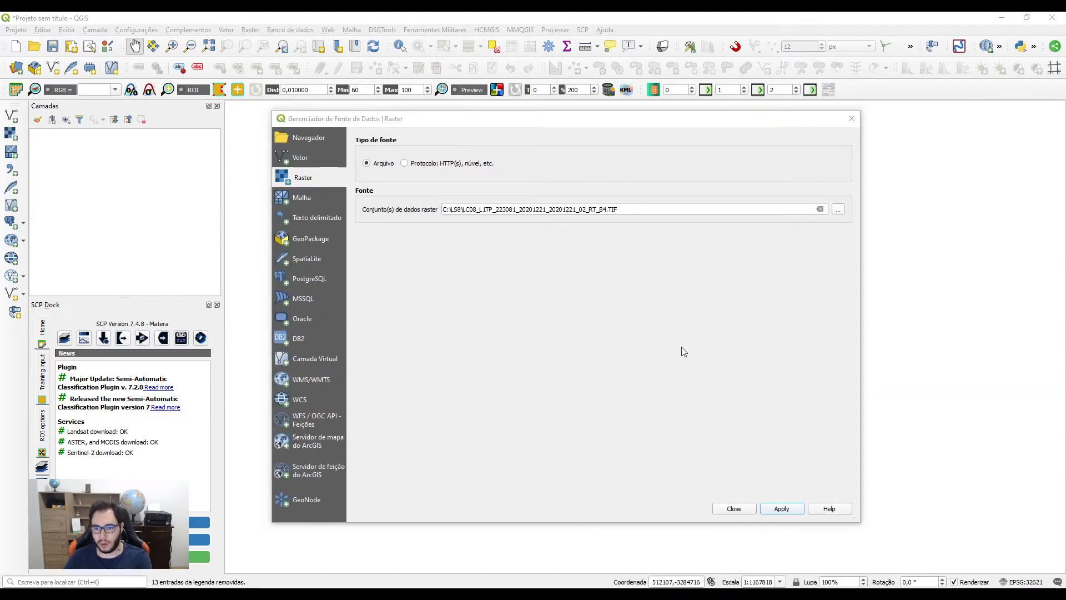
pyautogui.doubleClick(417, 236)
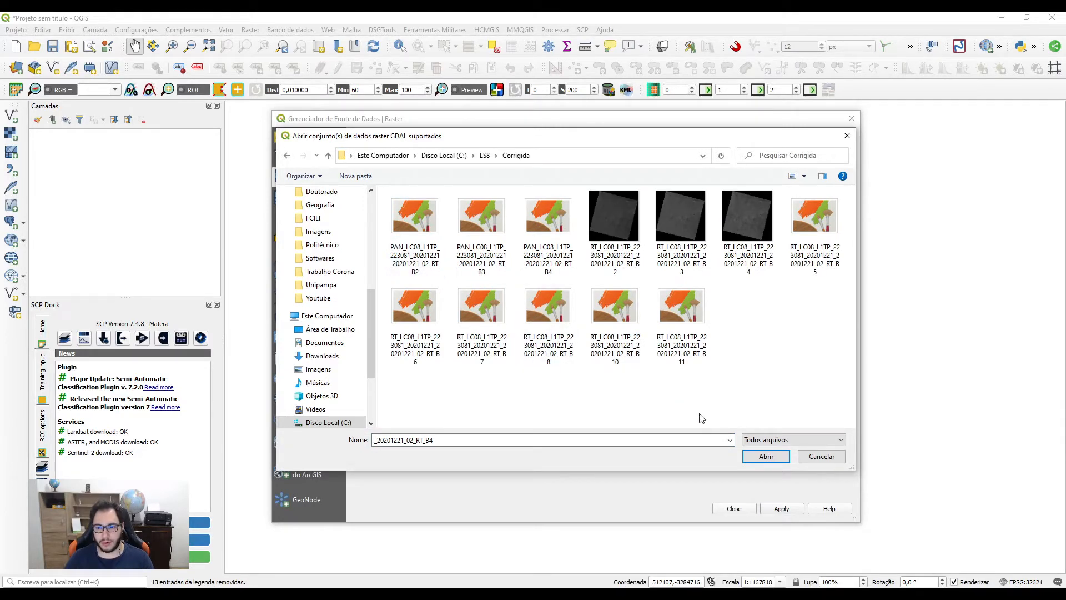
pyautogui.click(737, 274)
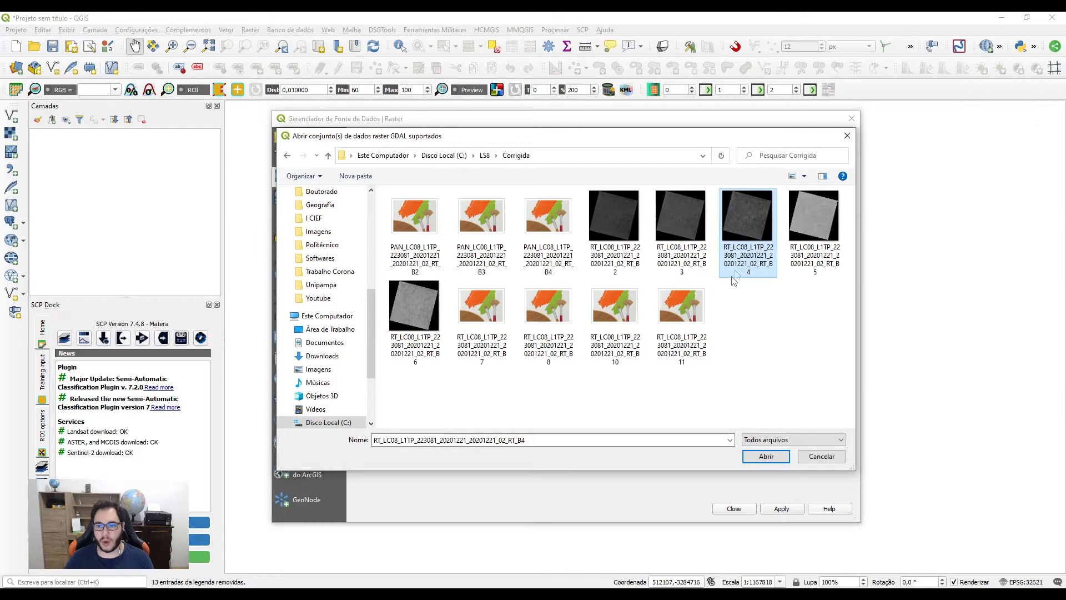
pyautogui.keyDown('shift'); pyautogui.click(613, 258); pyautogui.keyUp('shift')
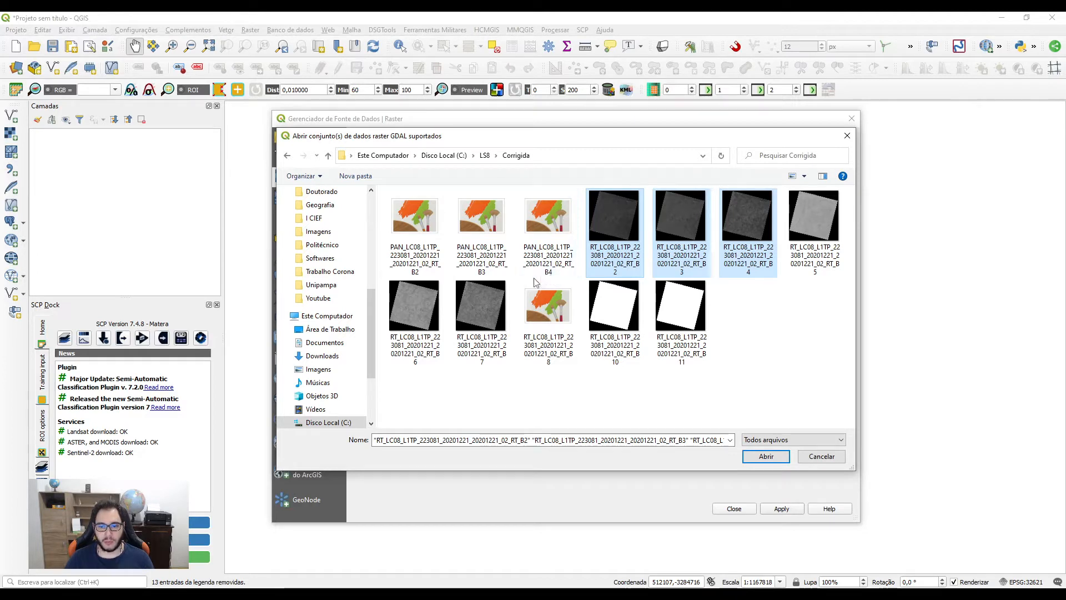
pyautogui.keyDown('ctrl'); pyautogui.click(526, 253); pyautogui.keyUp('ctrl')
pyautogui.keyDown('ctrl'); pyautogui.click(481, 233); pyautogui.keyUp('ctrl')
pyautogui.keyDown('ctrl'); pyautogui.click(415, 233); pyautogui.keyUp('ctrl')
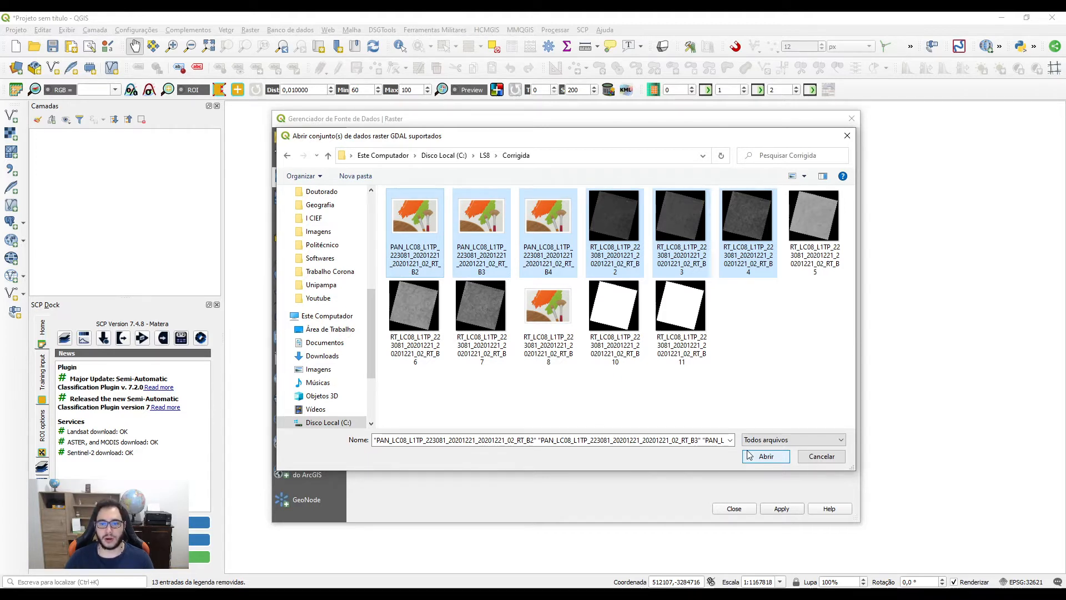
pyautogui.click(766, 456)
pyautogui.click(780, 508)
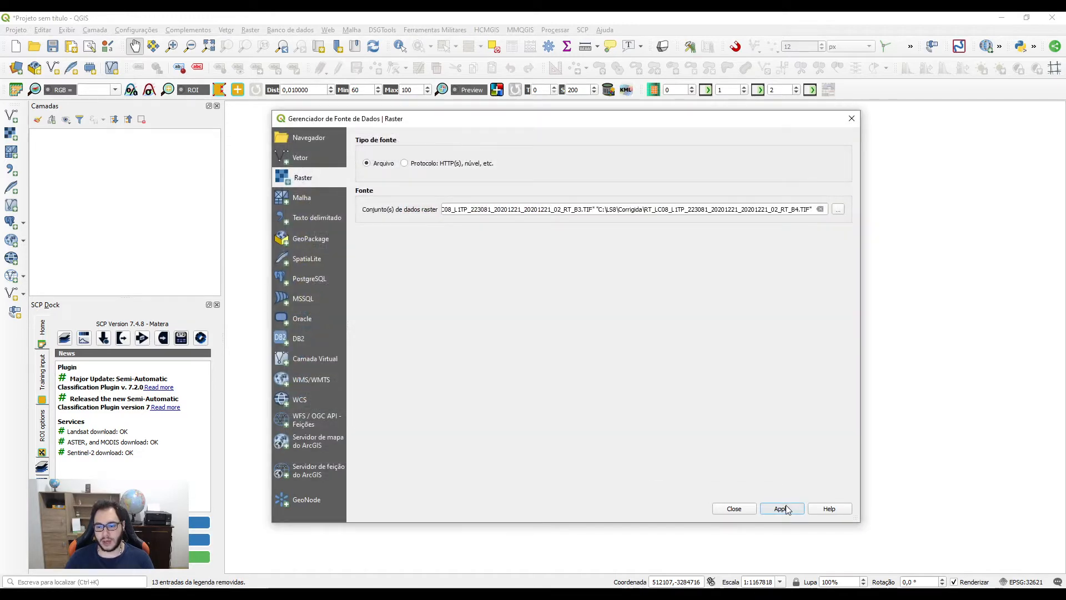
pyautogui.click(734, 508)
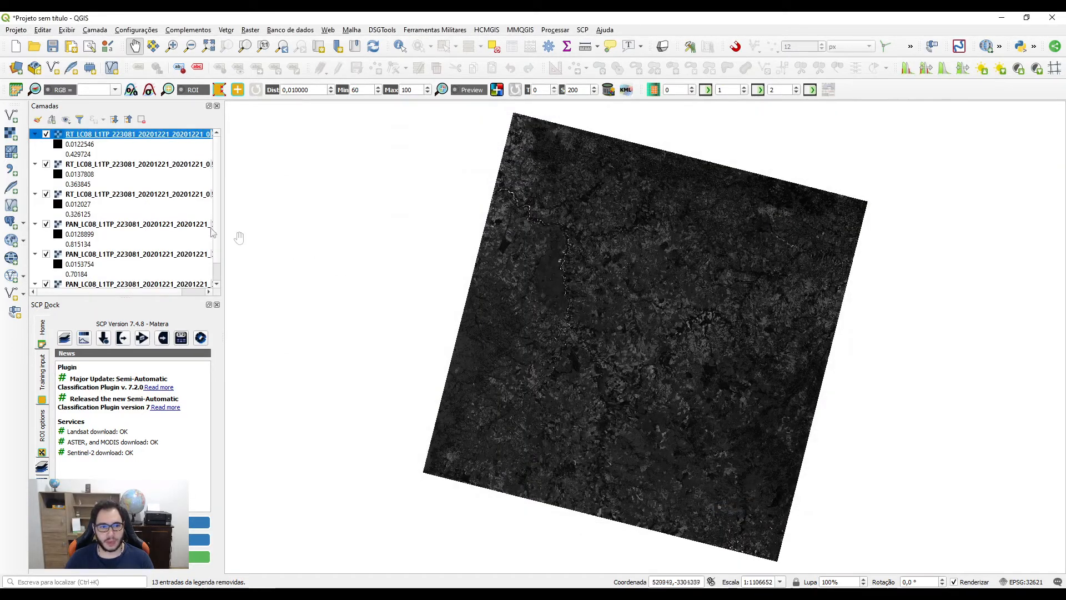
# Open the raster Merge tool and choose the RT bands as input layers in the order B4, B3, B2
pyautogui.click(248, 32)
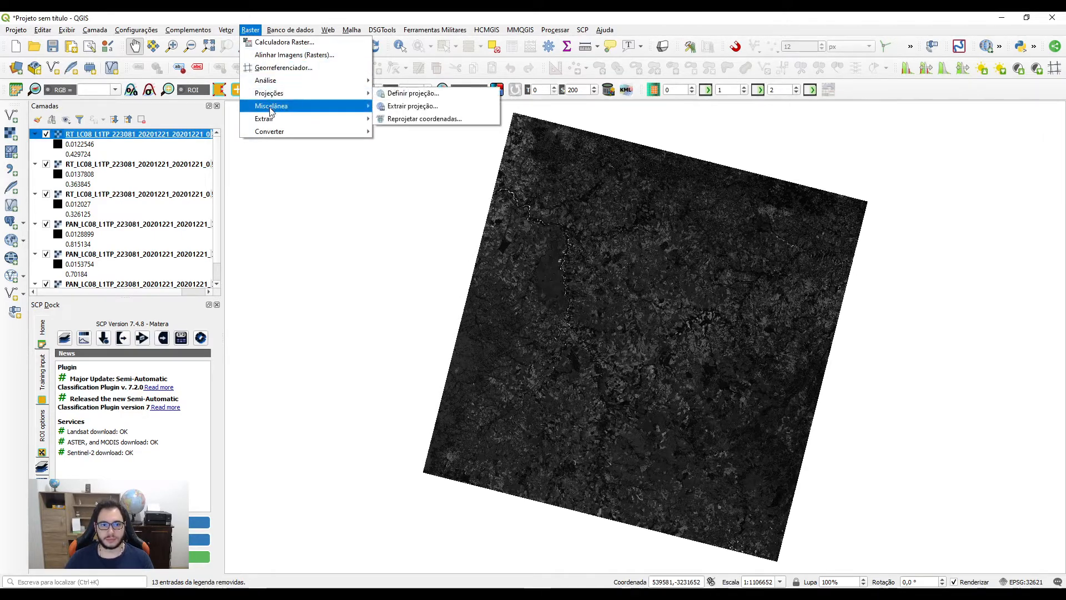
pyautogui.moveTo(271, 110)
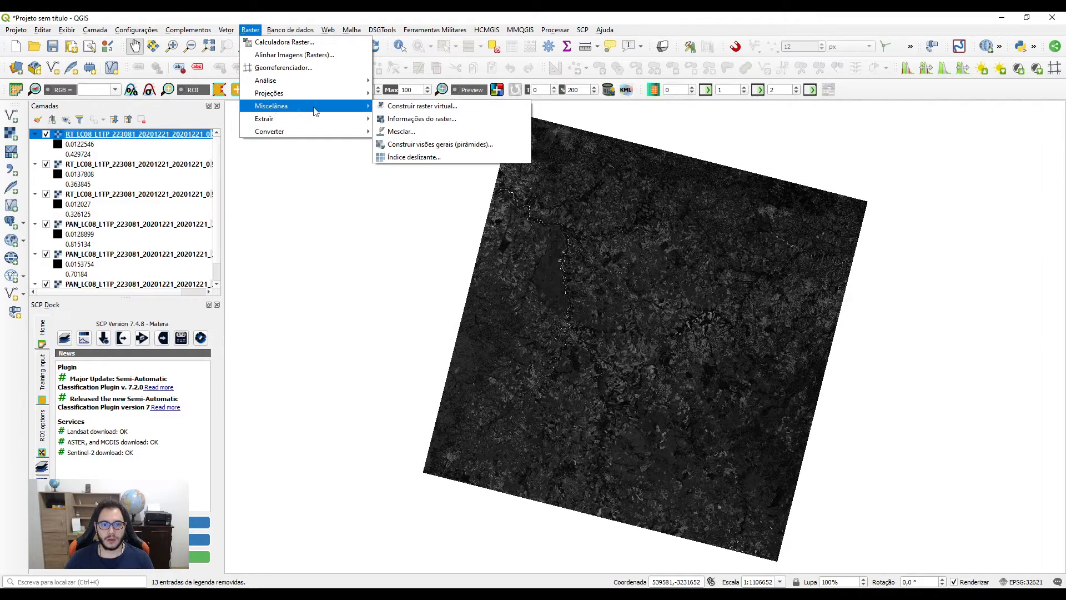
pyautogui.click(432, 135)
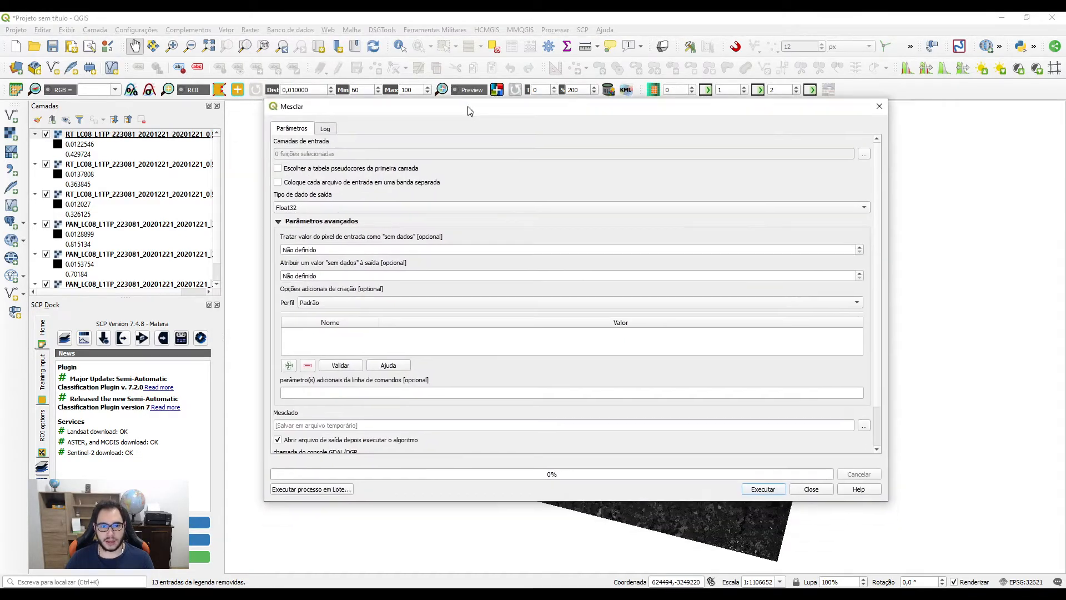
pyautogui.click(864, 154)
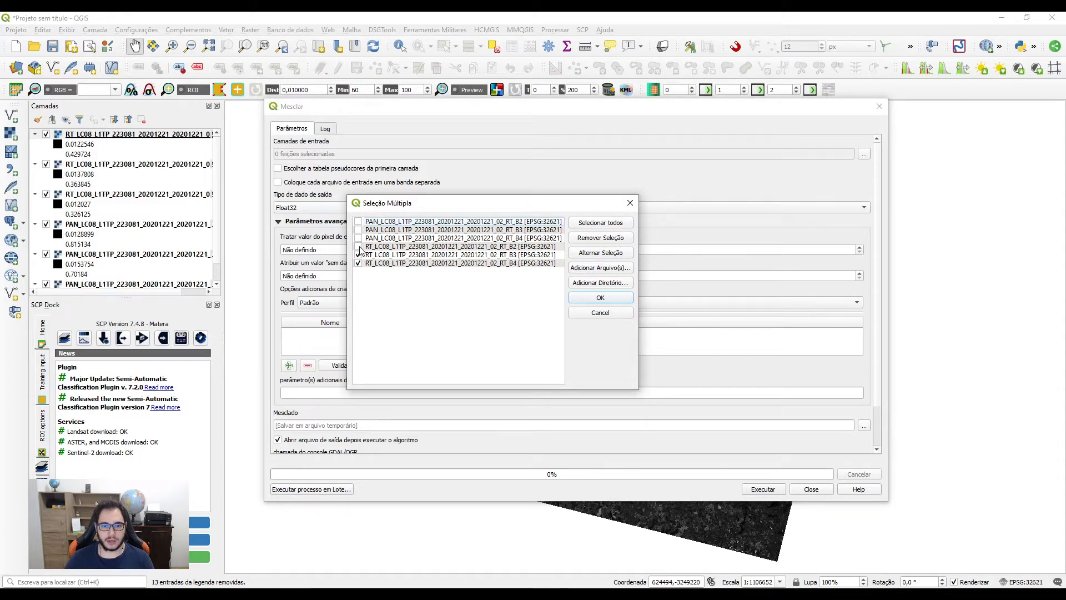
pyautogui.moveTo(403, 266); pyautogui.dragTo(404, 221)
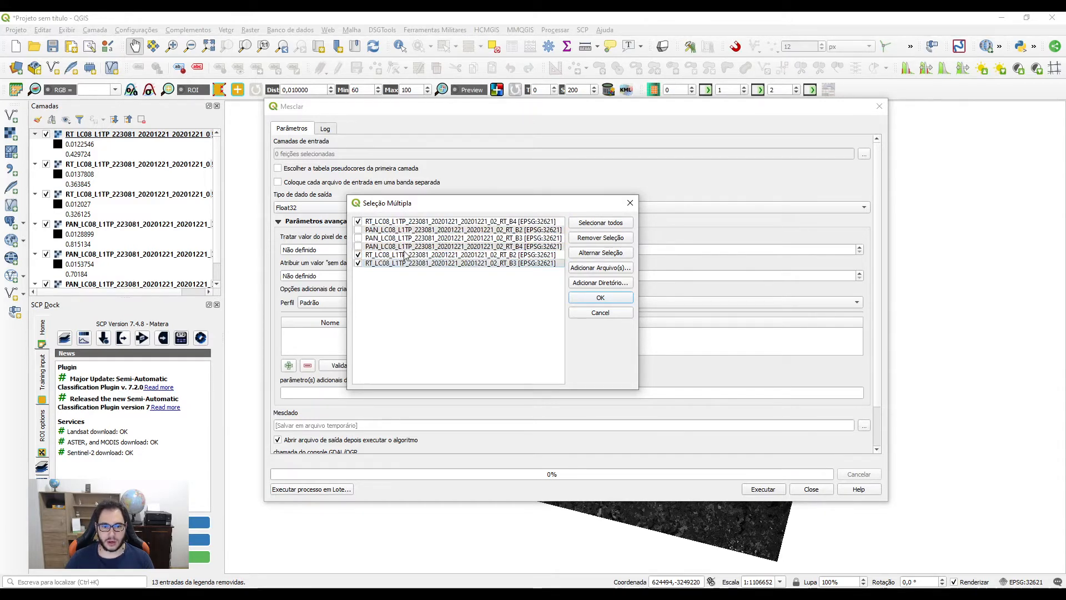
pyautogui.moveTo(448, 265); pyautogui.dragTo(467, 227)
pyautogui.moveTo(436, 264); pyautogui.dragTo(467, 238)
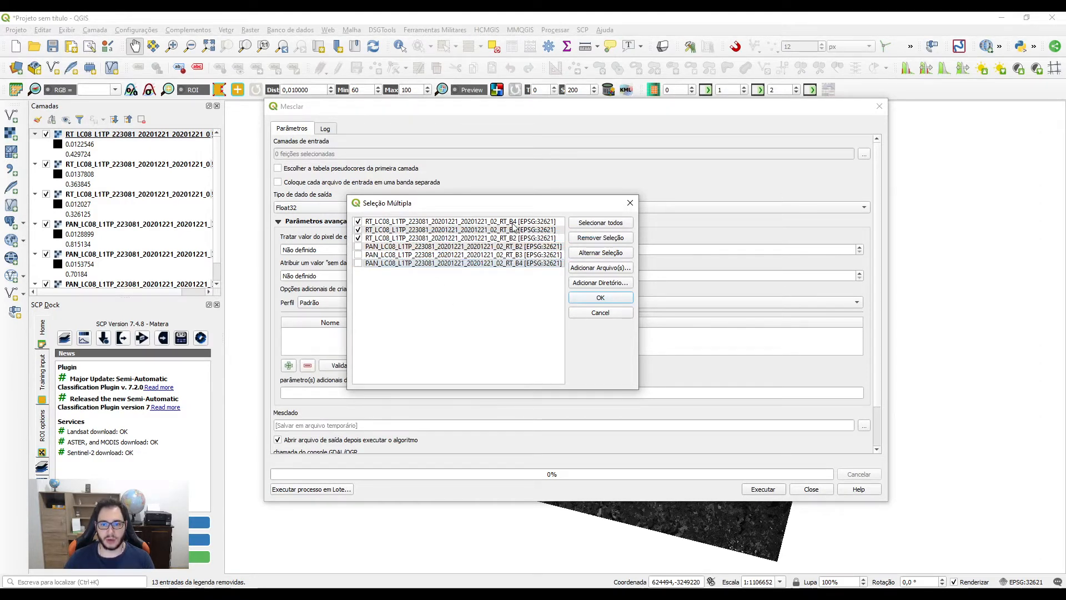
pyautogui.click(576, 298)
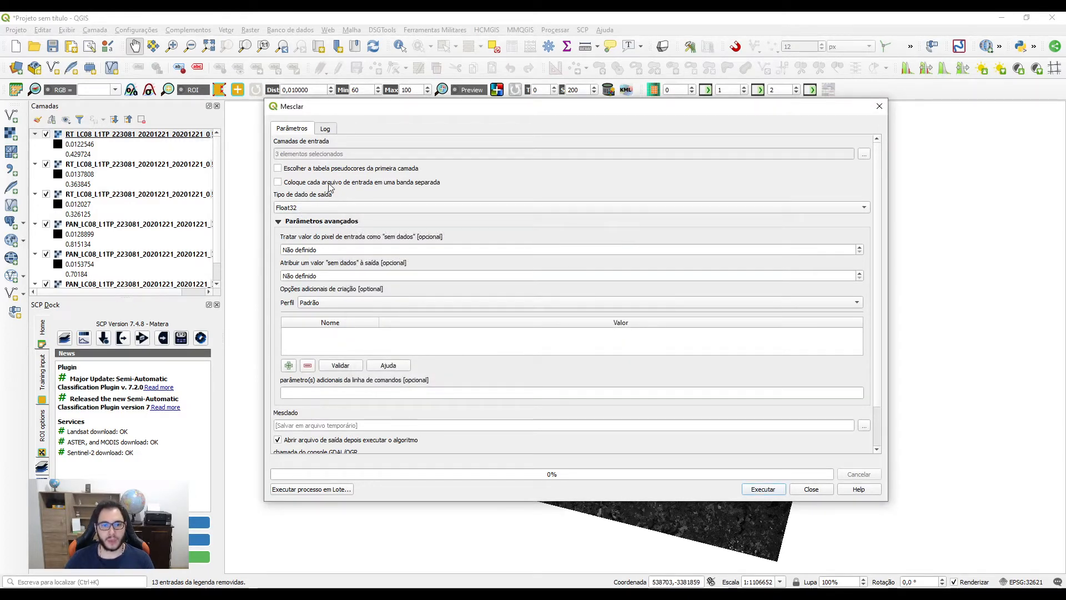
# Merge the selected RT bands, each input in a separate band, into C:/LS8/Corrigida/RGB432.tif
pyautogui.click(305, 185)
pyautogui.scroll(-3, 882, 267)
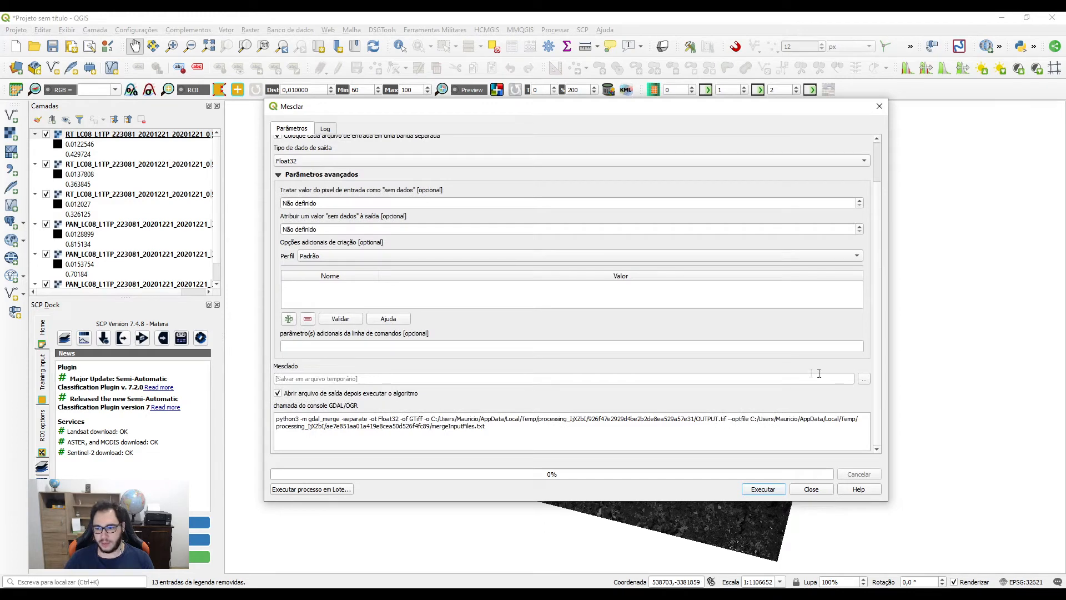
pyautogui.click(864, 379)
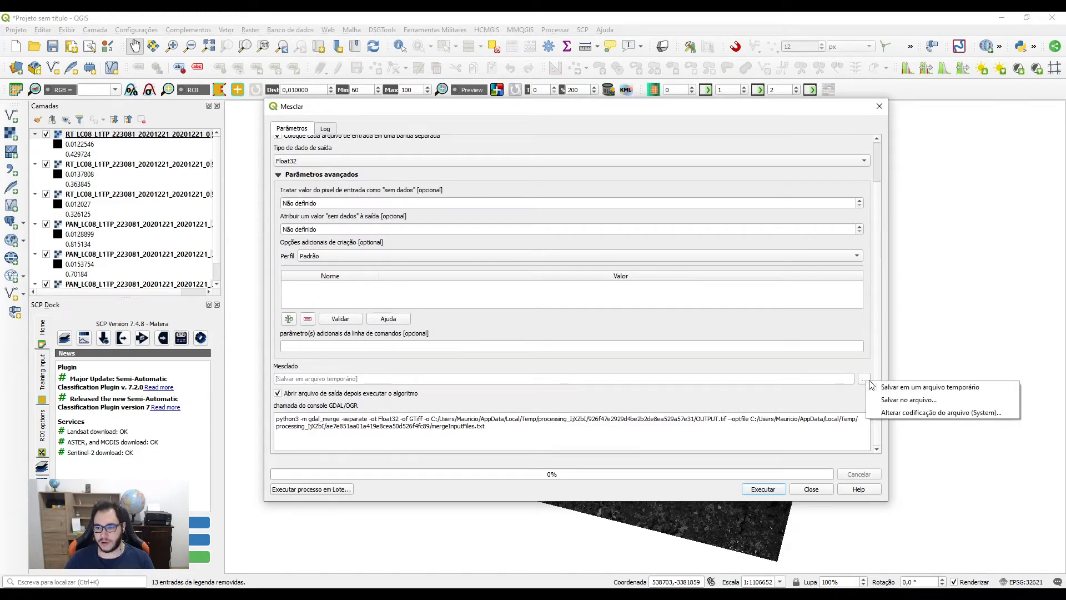
pyautogui.click(899, 400)
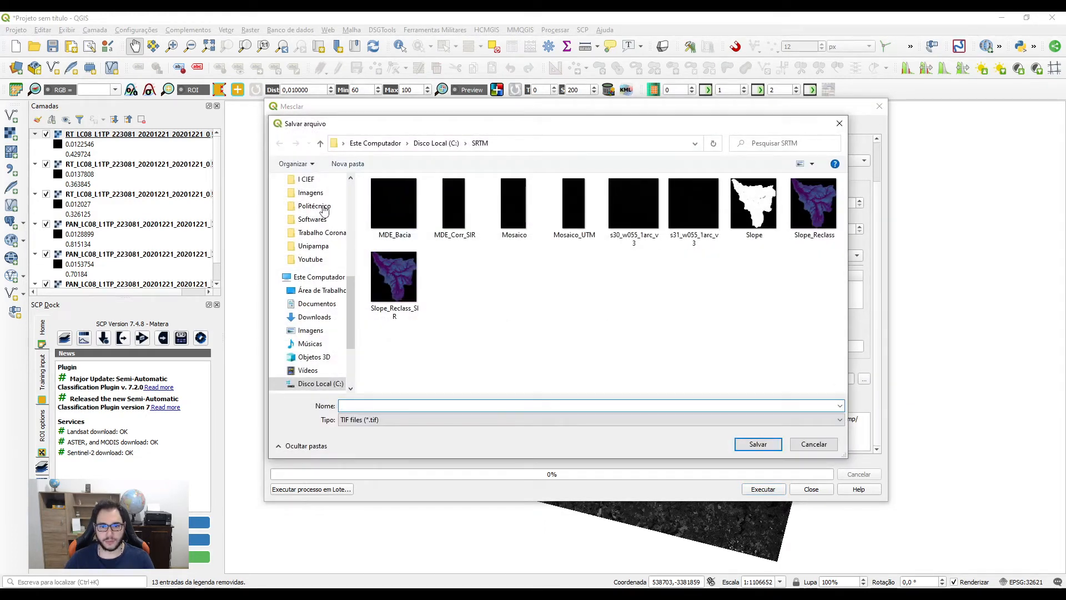
pyautogui.scroll(-1, 331, 353)
pyautogui.click(332, 356)
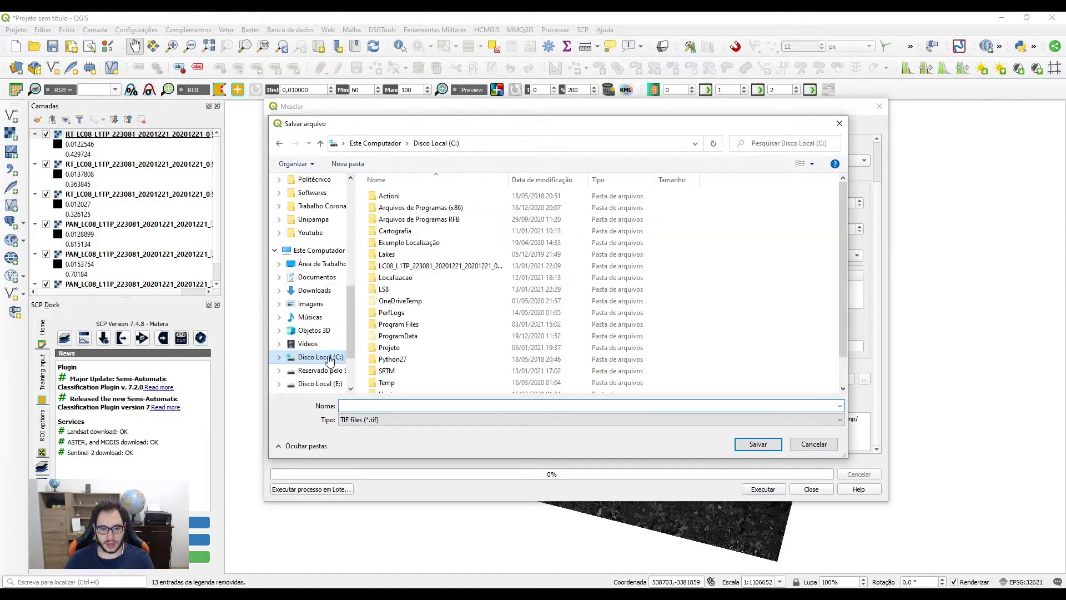
pyautogui.doubleClick(388, 288)
pyautogui.doubleClick(394, 214)
pyautogui.click(418, 406)
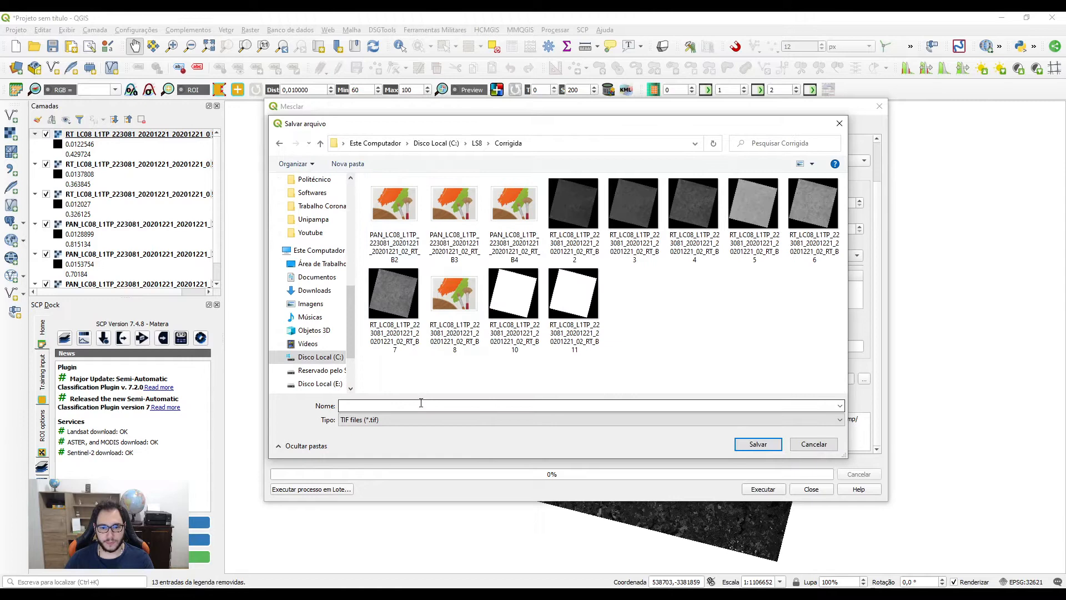
pyautogui.write('RGB432')
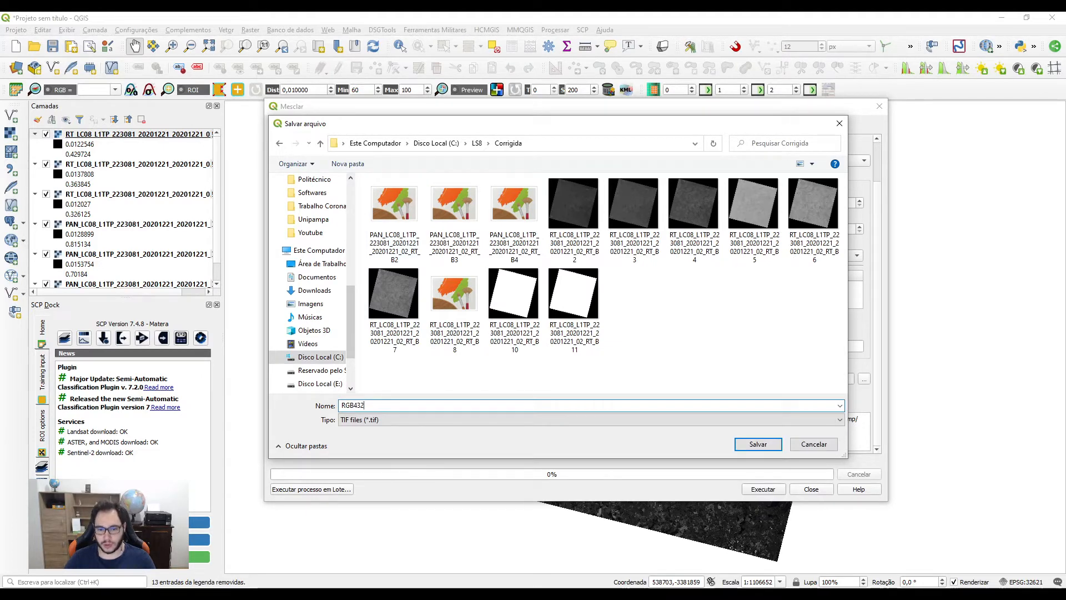
pyautogui.click(764, 451)
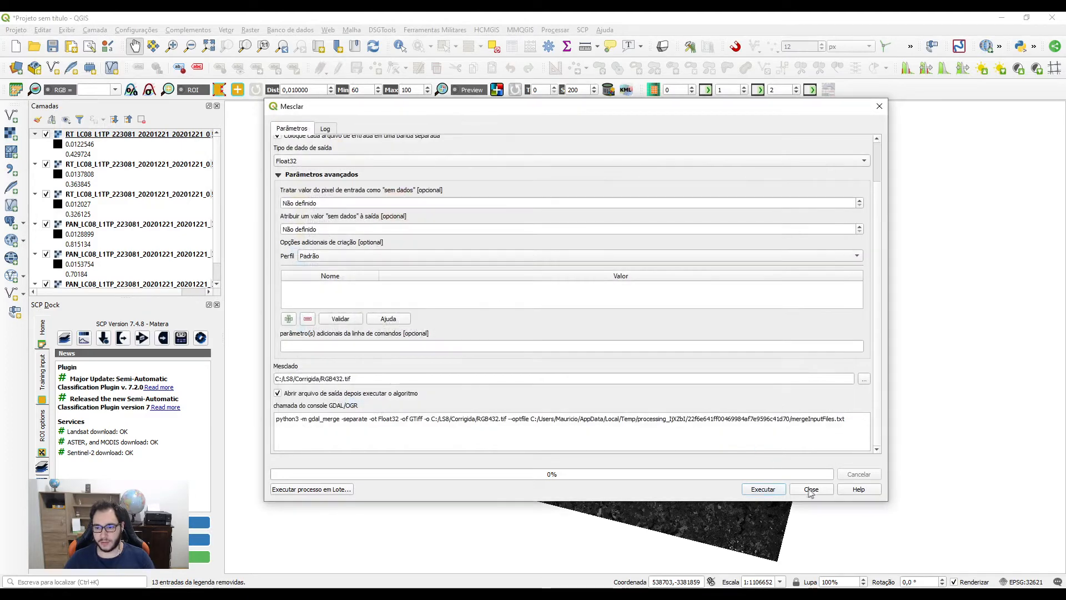
pyautogui.click(780, 492)
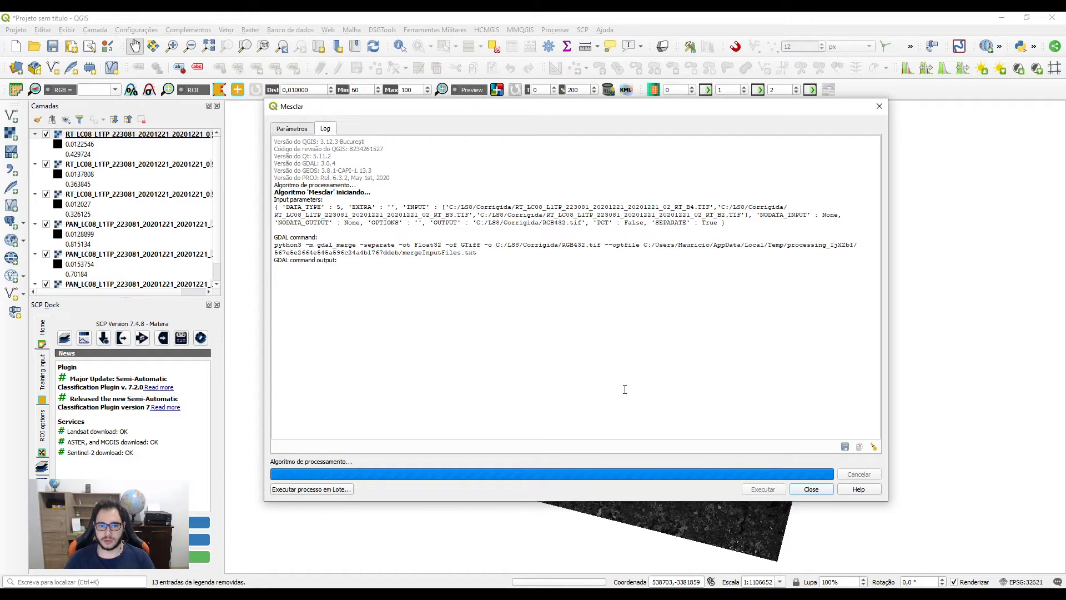
pyautogui.click(802, 491)
# Examine the urban area on the RGB432 composite up close
pyautogui.scroll(1, 623, 288)
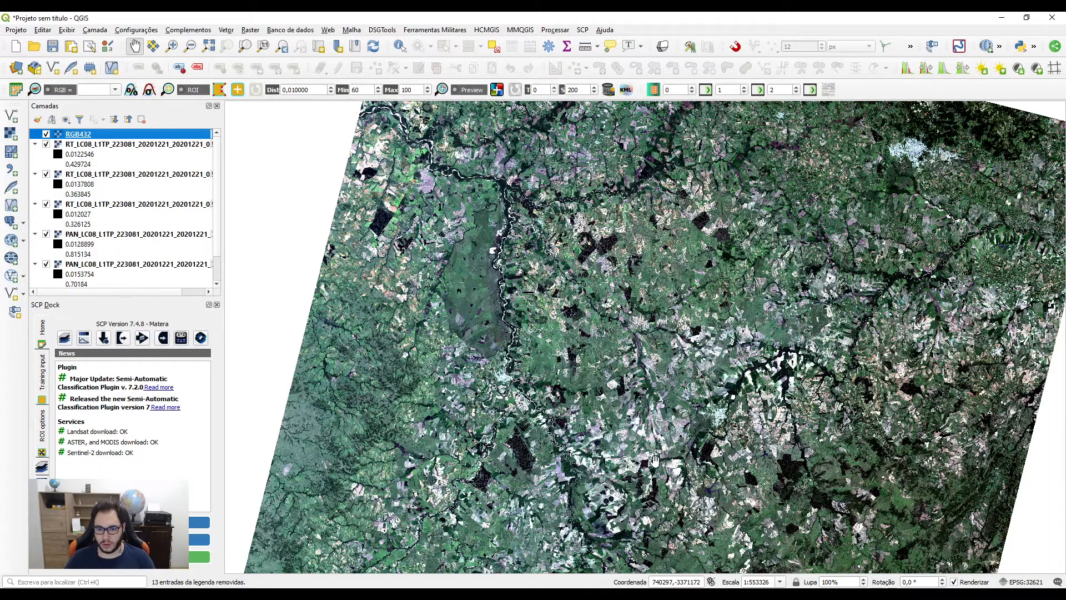
pyautogui.scroll(1, 654, 458)
pyautogui.scroll(1, 687, 319)
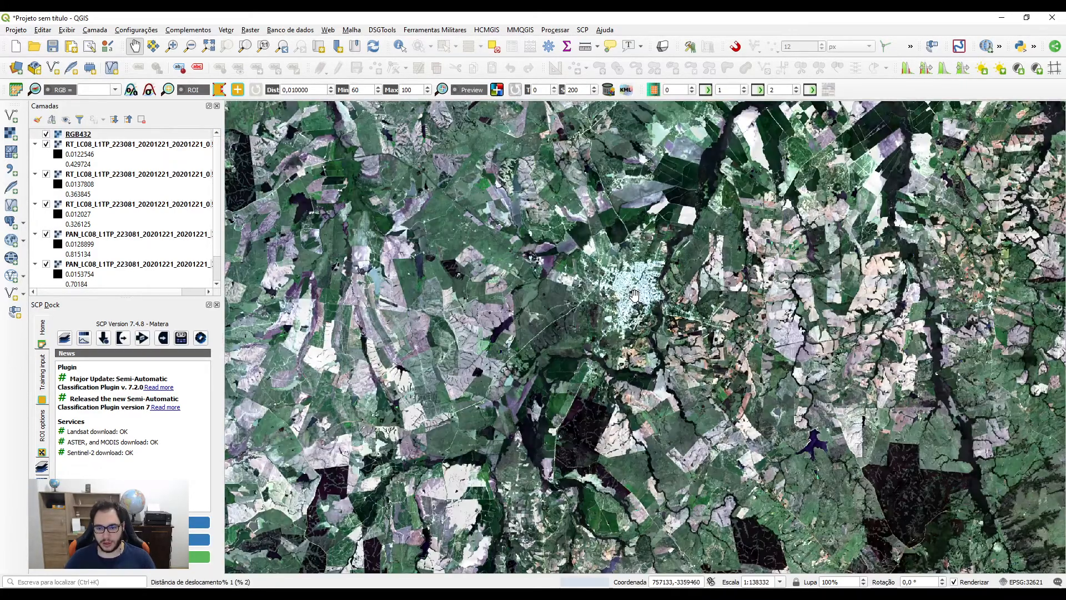
pyautogui.scroll(2, 666, 344)
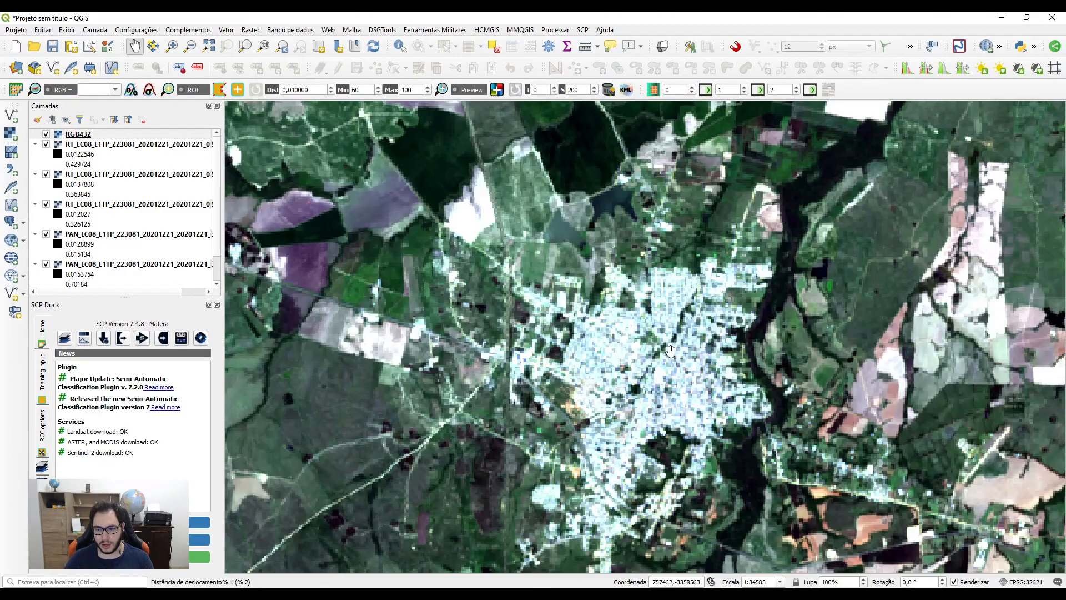
pyautogui.moveTo(670, 351); pyautogui.dragTo(652, 278)
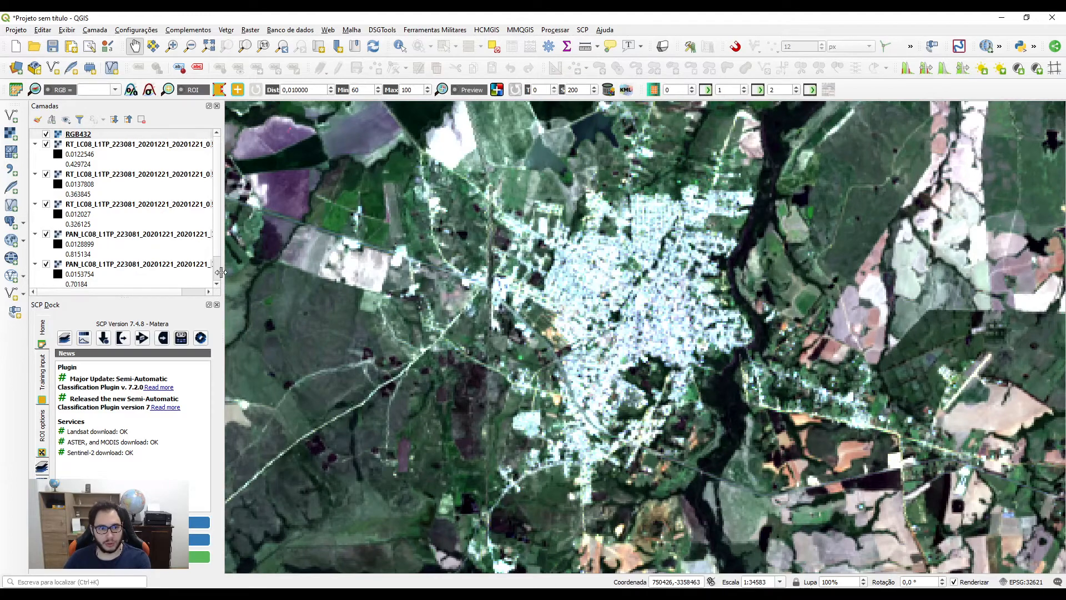
# Check the band statistics and pixel size of the RGB432 layer in its properties
pyautogui.rightClick(87, 135)
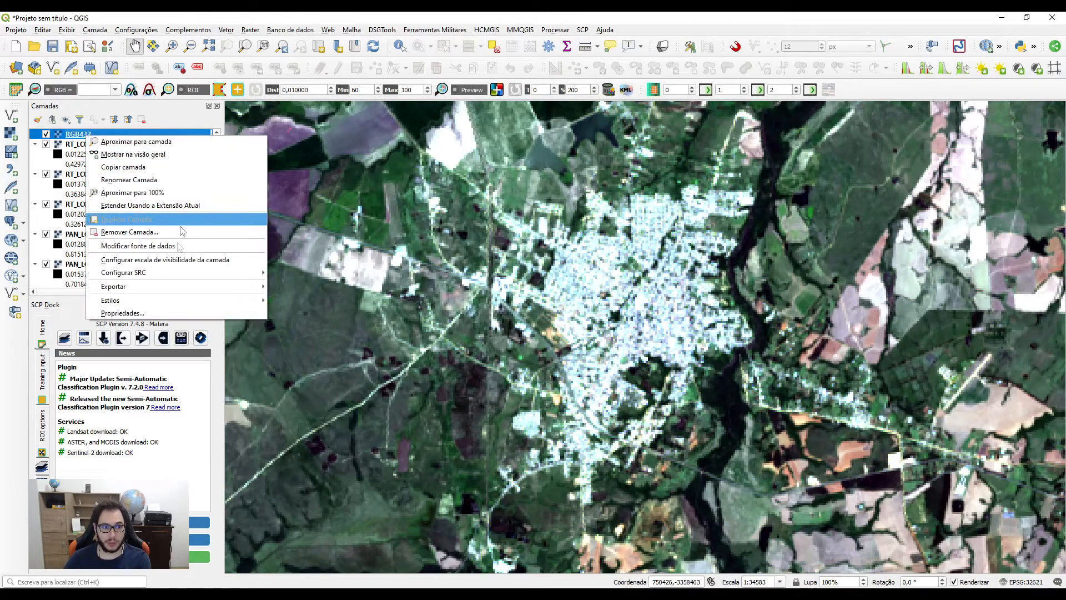
pyautogui.click(163, 313)
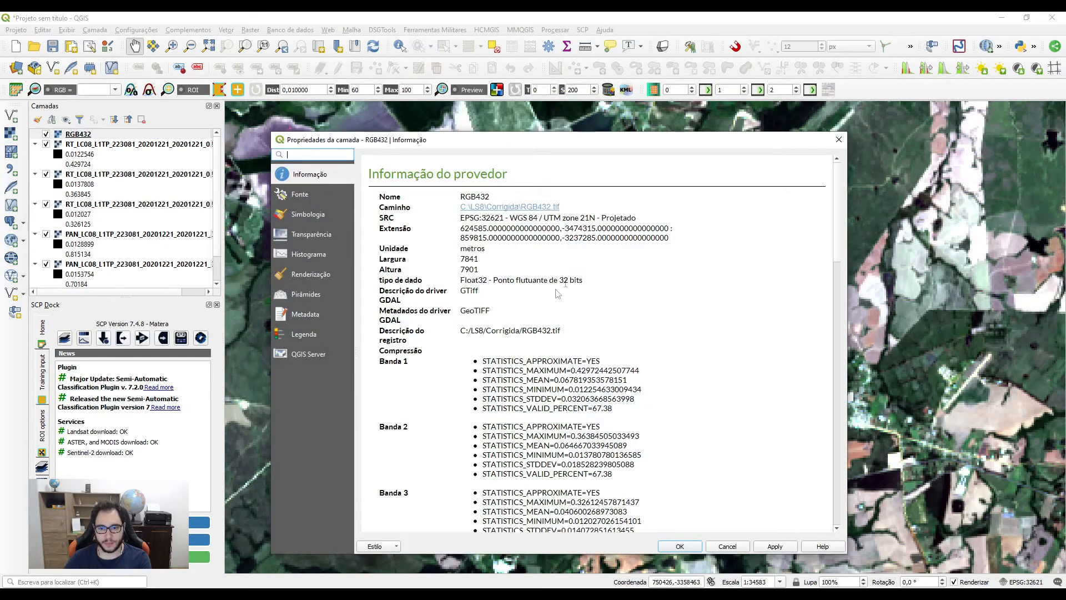
pyautogui.scroll(-5, 840, 311)
pyautogui.moveTo(459, 349); pyautogui.dragTo(486, 349)
pyautogui.click(700, 499)
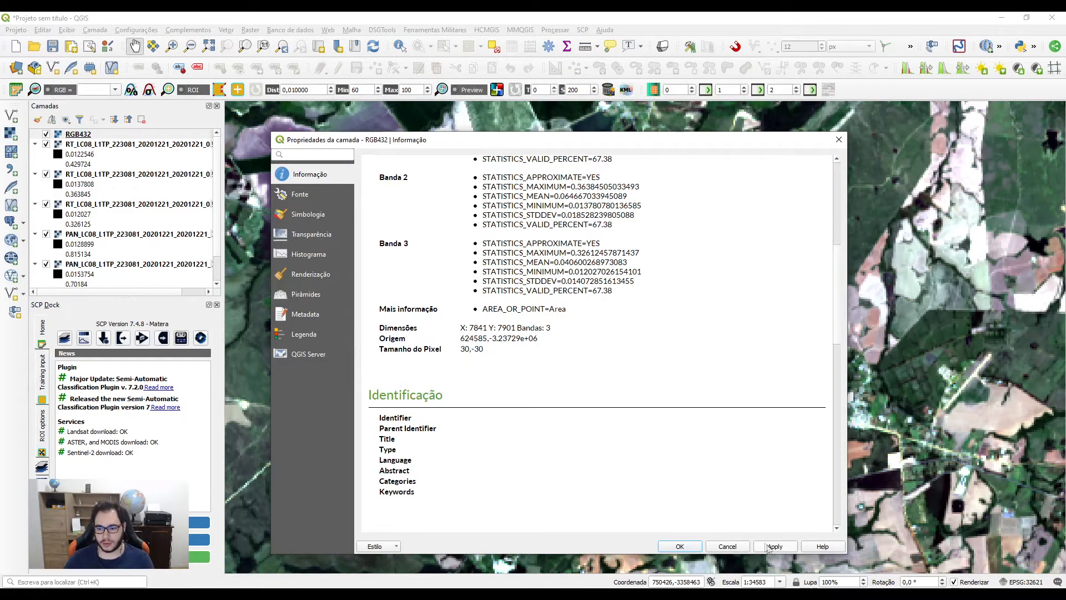
pyautogui.click(772, 547)
pyautogui.click(679, 546)
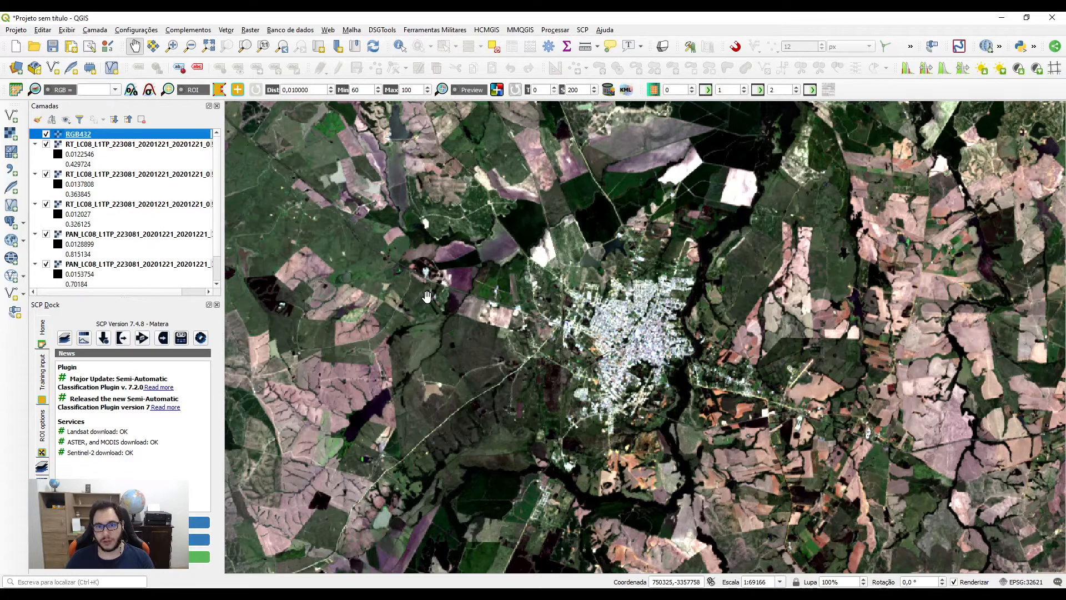
# Open the raster Merge tool again and choose the PAN bands as input layers in the order B4, B3, B2
pyautogui.click(252, 32)
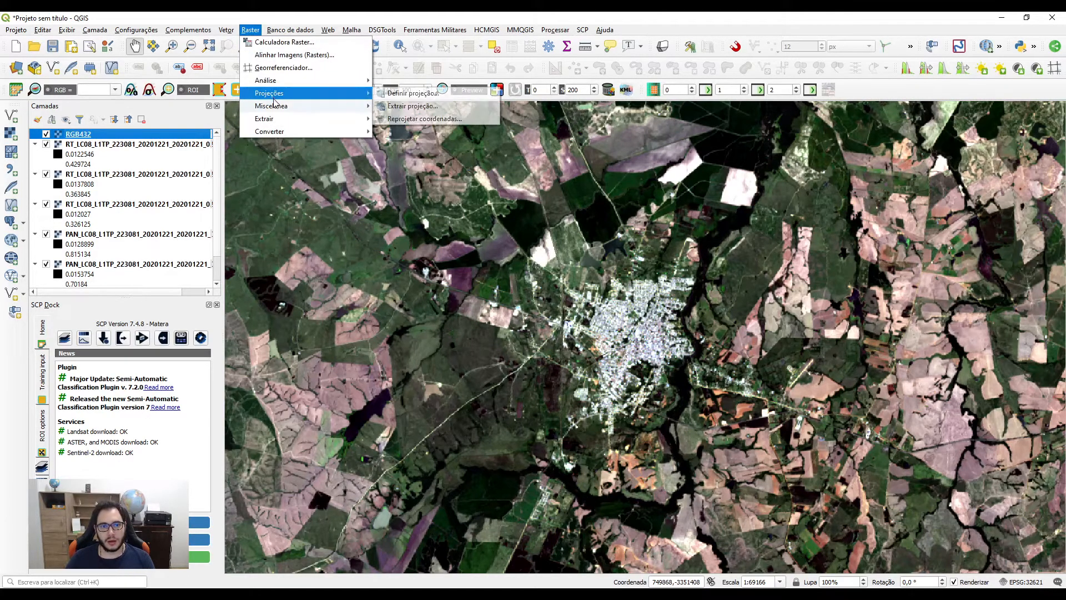
pyautogui.moveTo(275, 105)
pyautogui.click(417, 132)
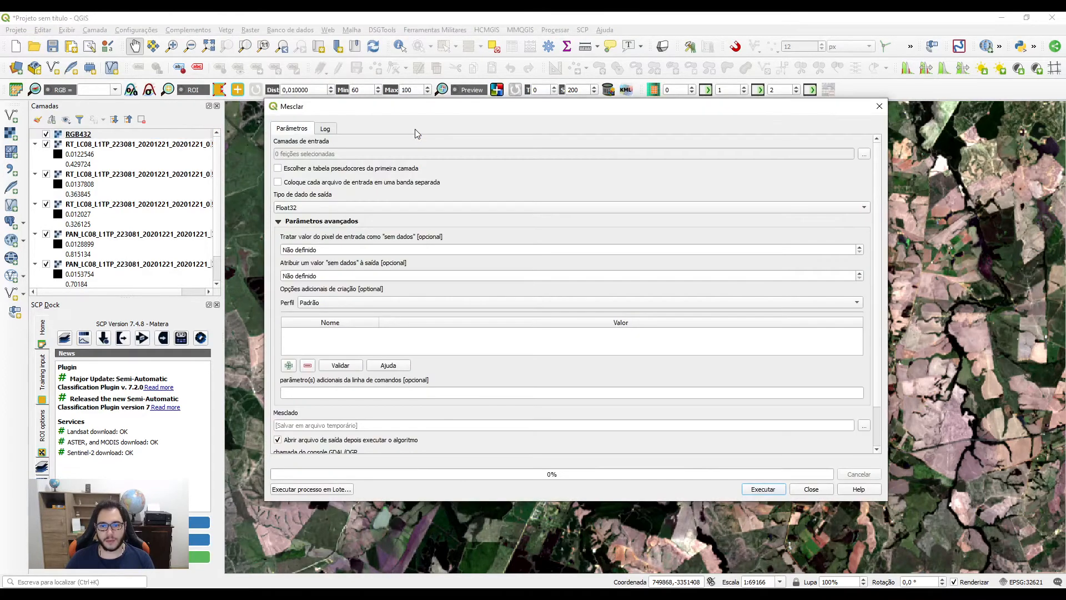
pyautogui.click(864, 154)
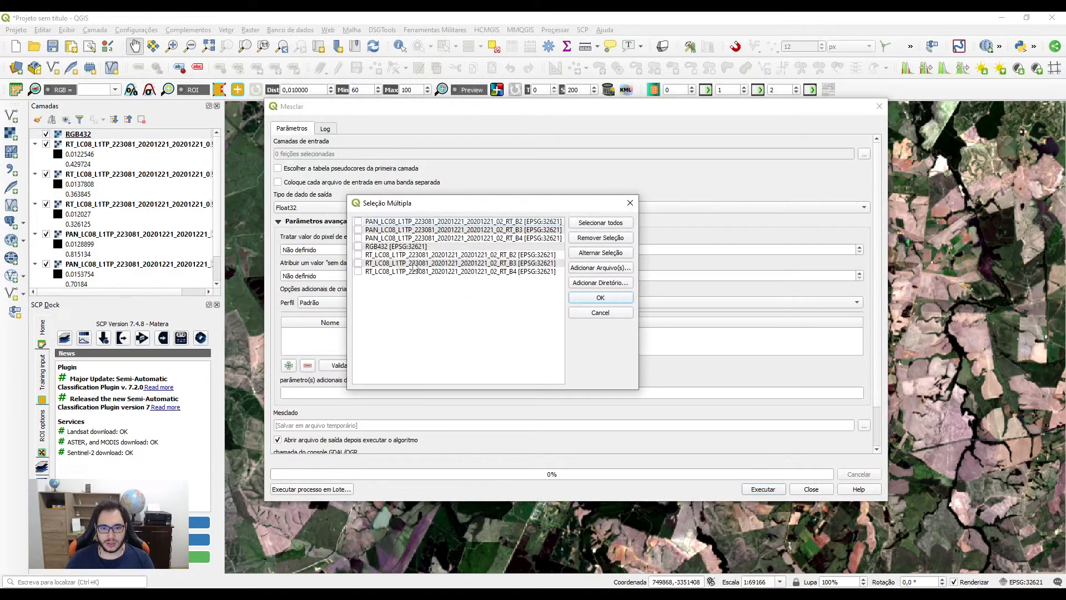
pyautogui.click(358, 222)
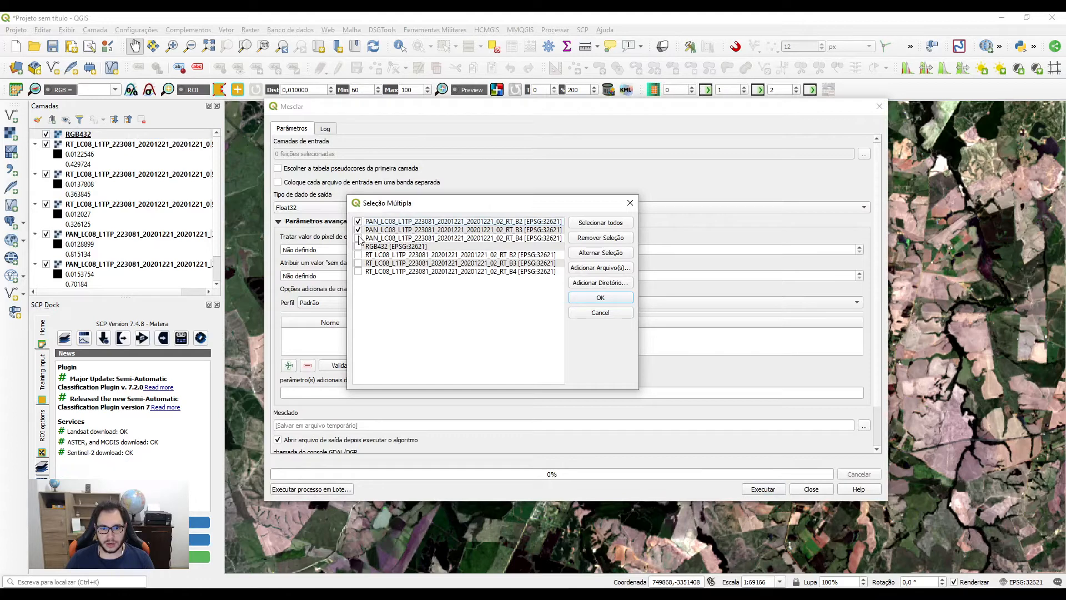
pyautogui.moveTo(450, 238)
pyautogui.mouseDown()
pyautogui.moveTo(448, 220)
pyautogui.moveTo(451, 230)
pyautogui.mouseUp()
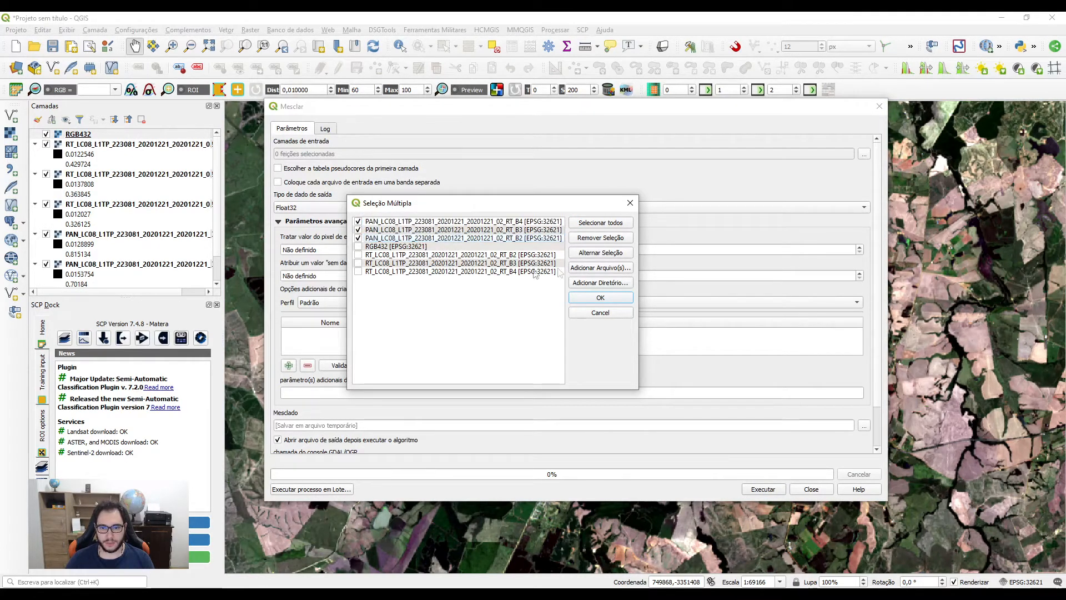
pyautogui.click(593, 298)
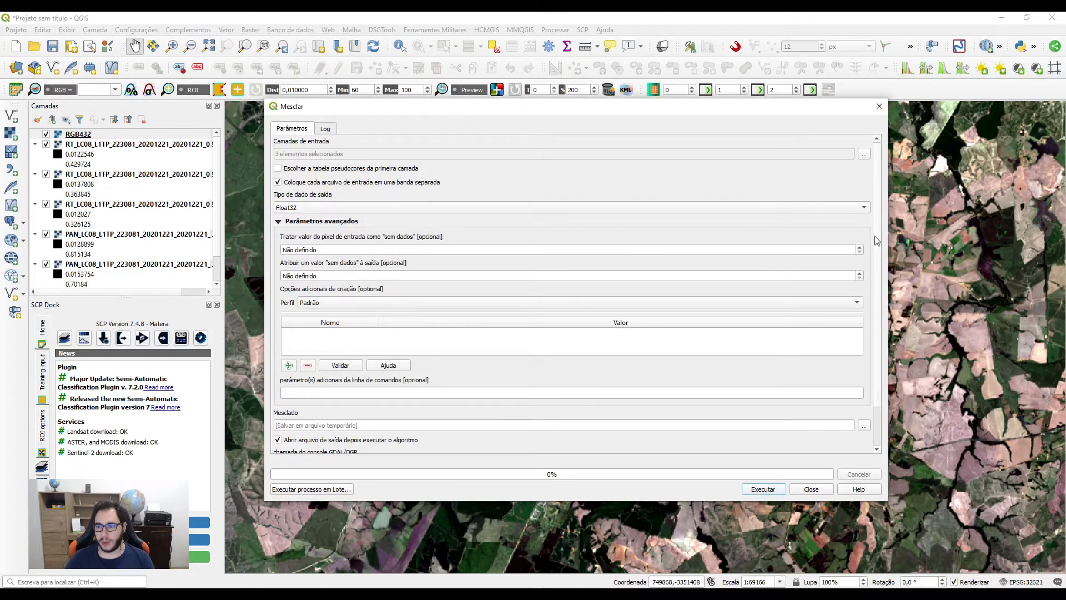
# Merge the PAN bands, each input in a separate band, into C:/LS8/Corrigida/PAN_RGB432.tif
pyautogui.scroll(-2, 561, 314)
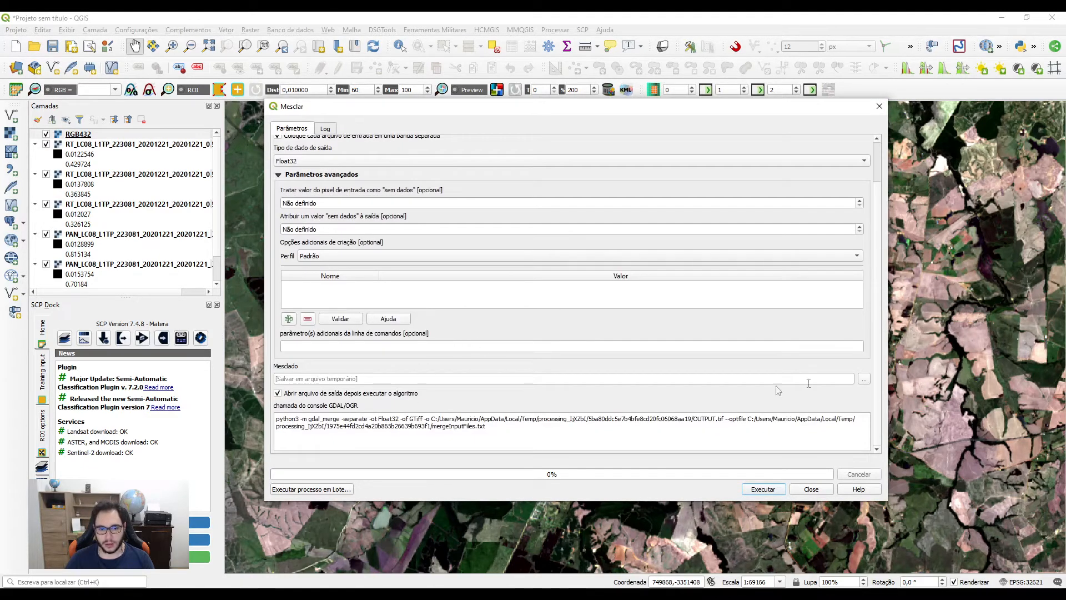
pyautogui.click(864, 378)
pyautogui.click(893, 395)
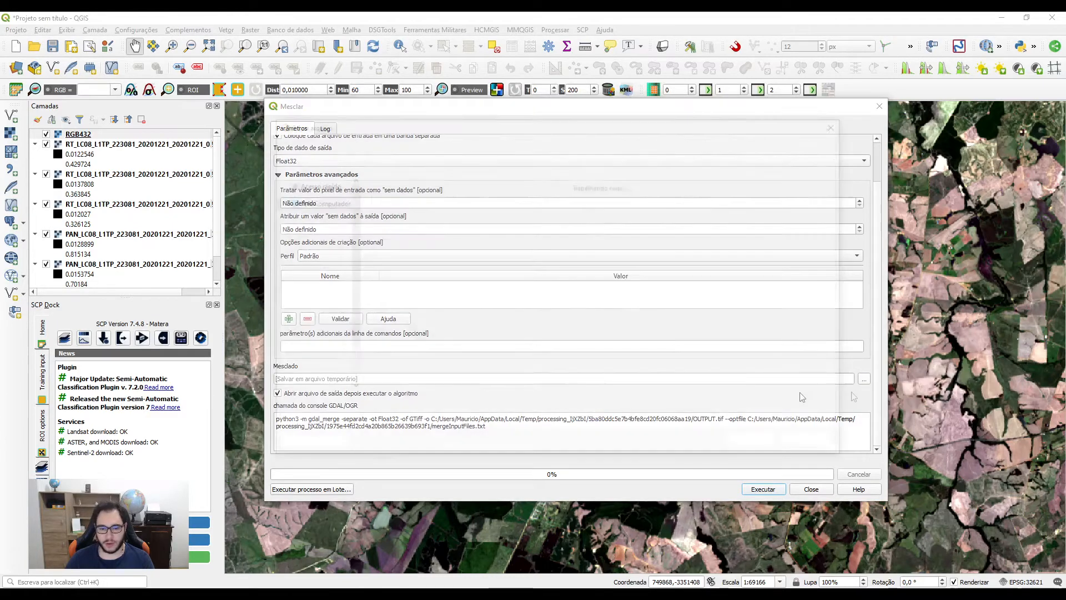
pyautogui.write('P')
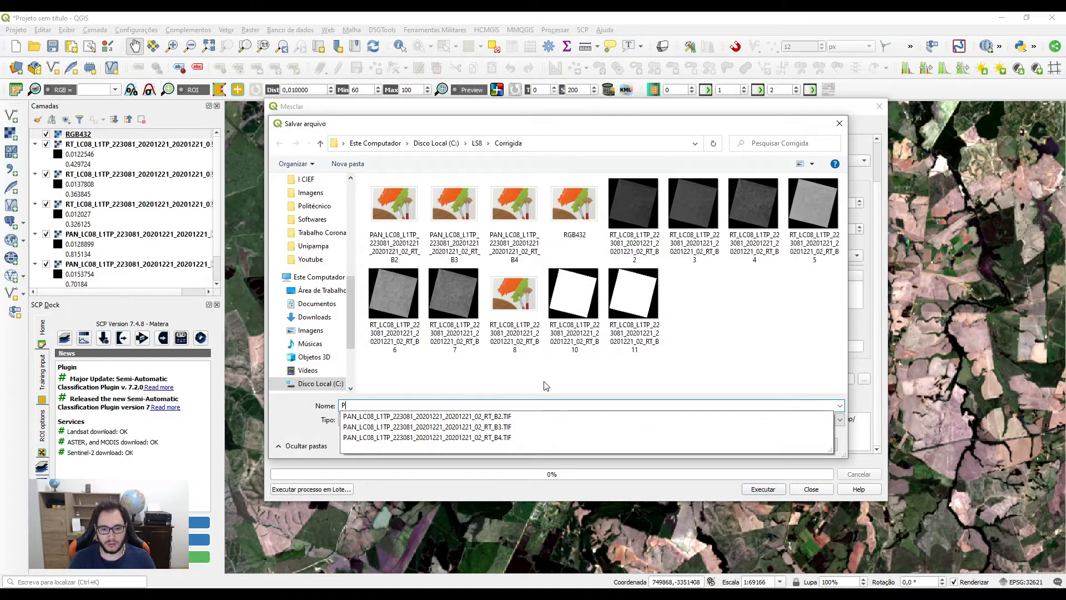
pyautogui.write('AN_RG')
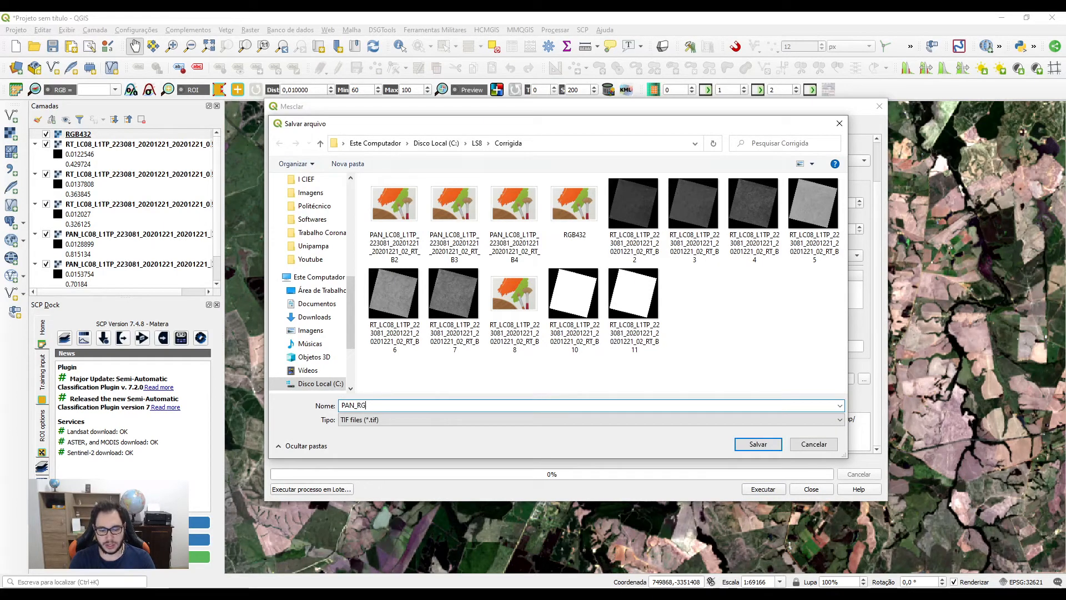
pyautogui.write('B432')
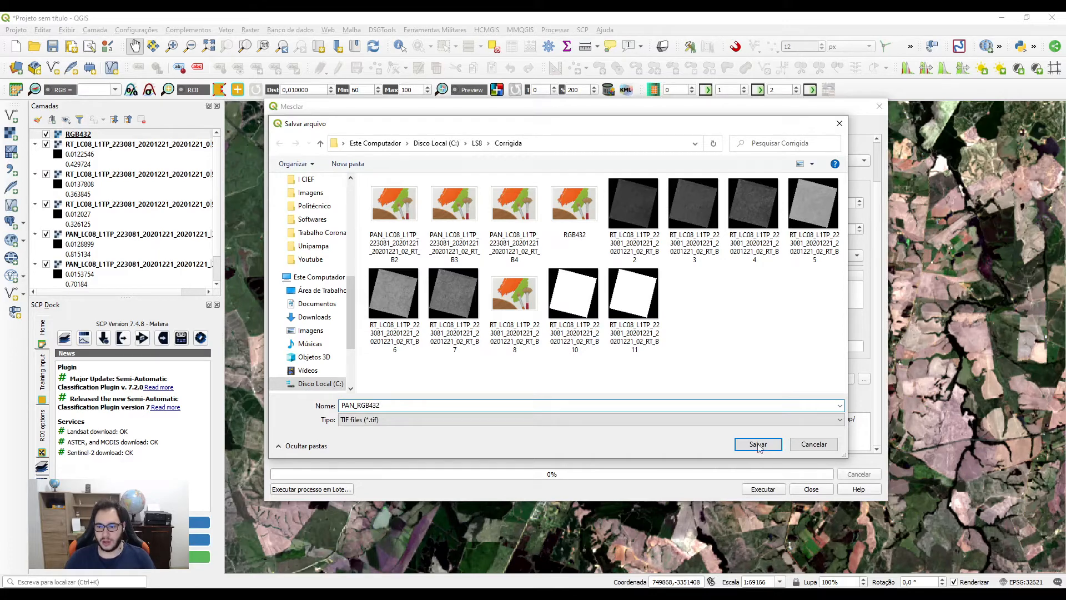
pyautogui.click(758, 444)
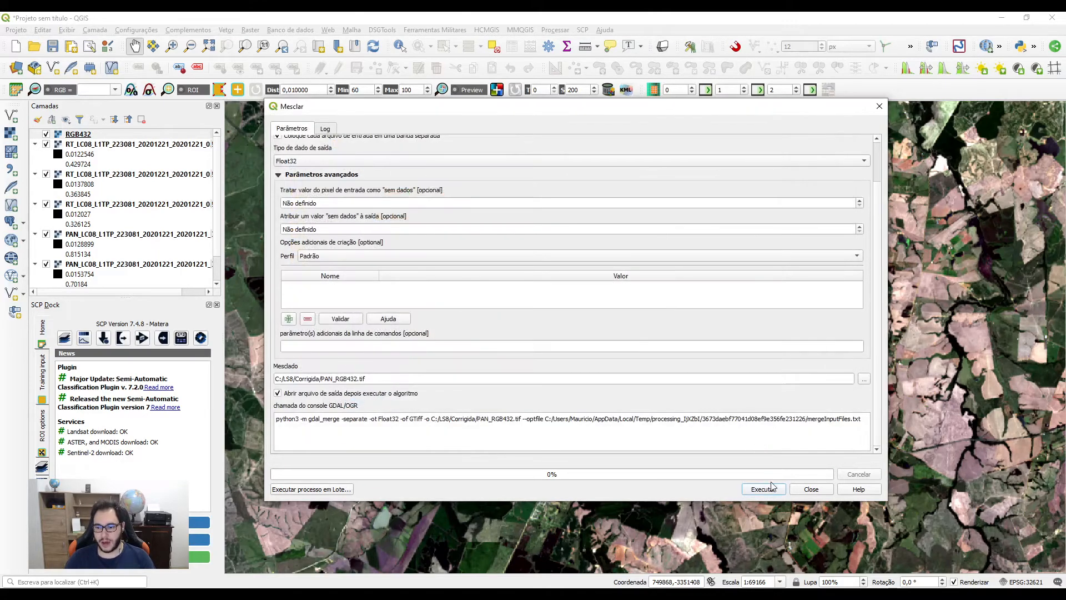
pyautogui.click(763, 490)
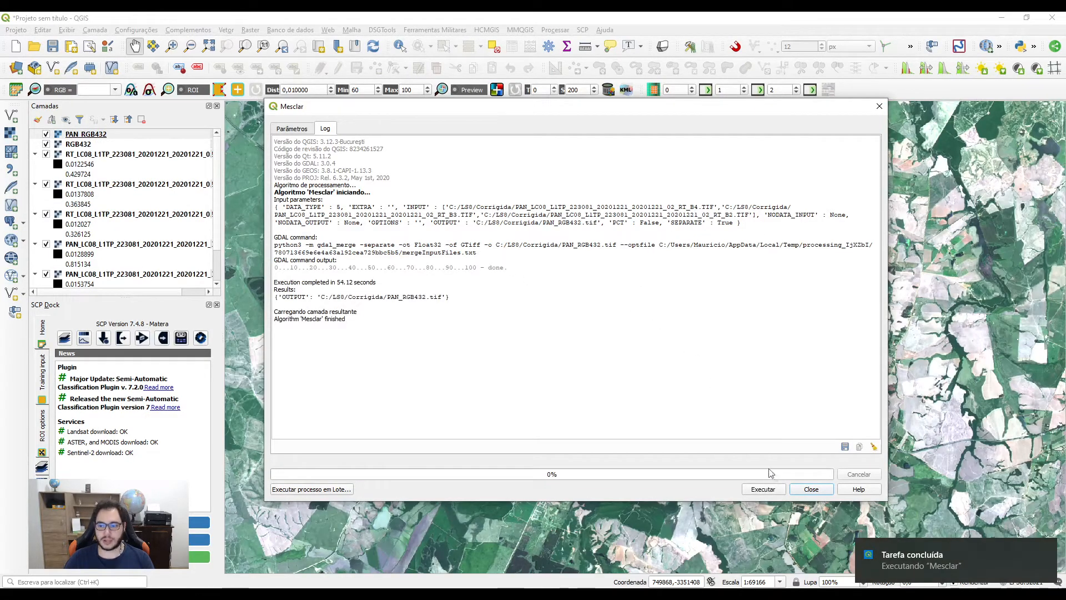
pyautogui.click(808, 489)
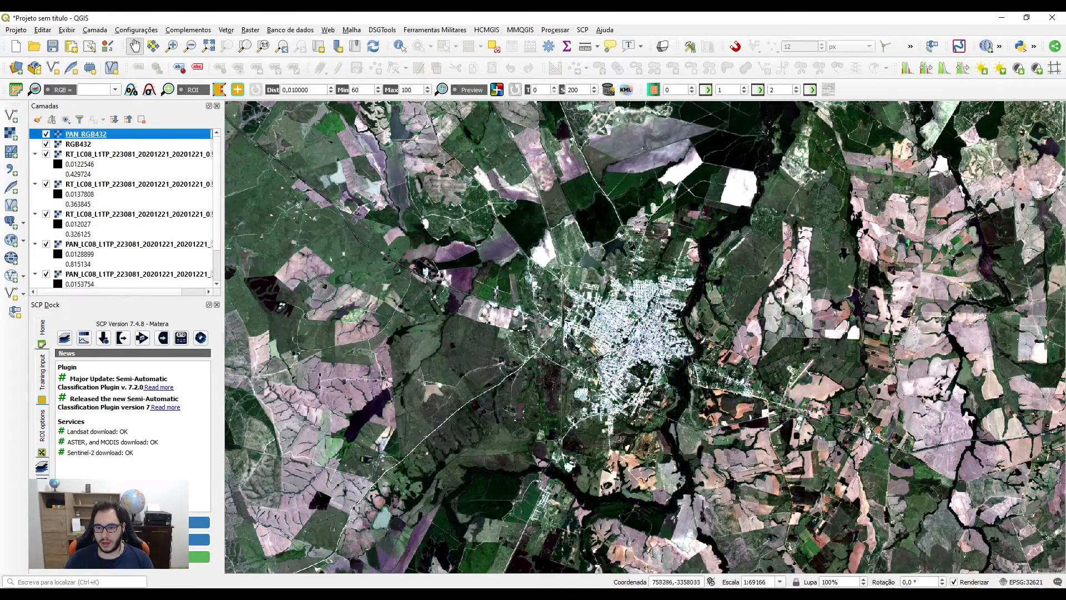
# View the PAN_RGB432 composite at native resolution and compare its urban detail with RGB432 by toggling the PAN_RGB432 layer's visibility
pyautogui.click(264, 47)
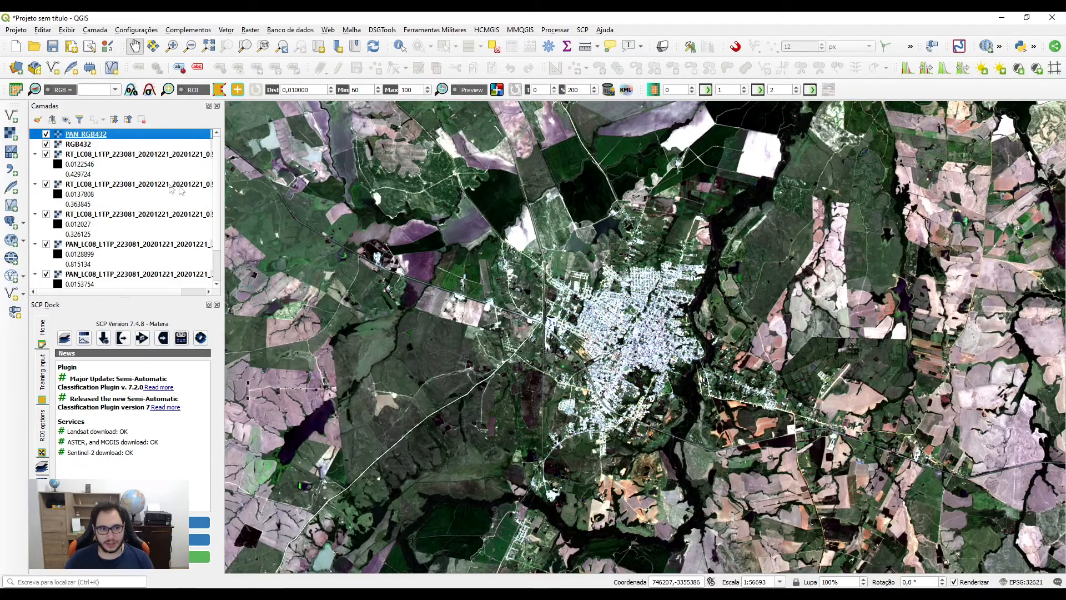
pyautogui.click(46, 134)
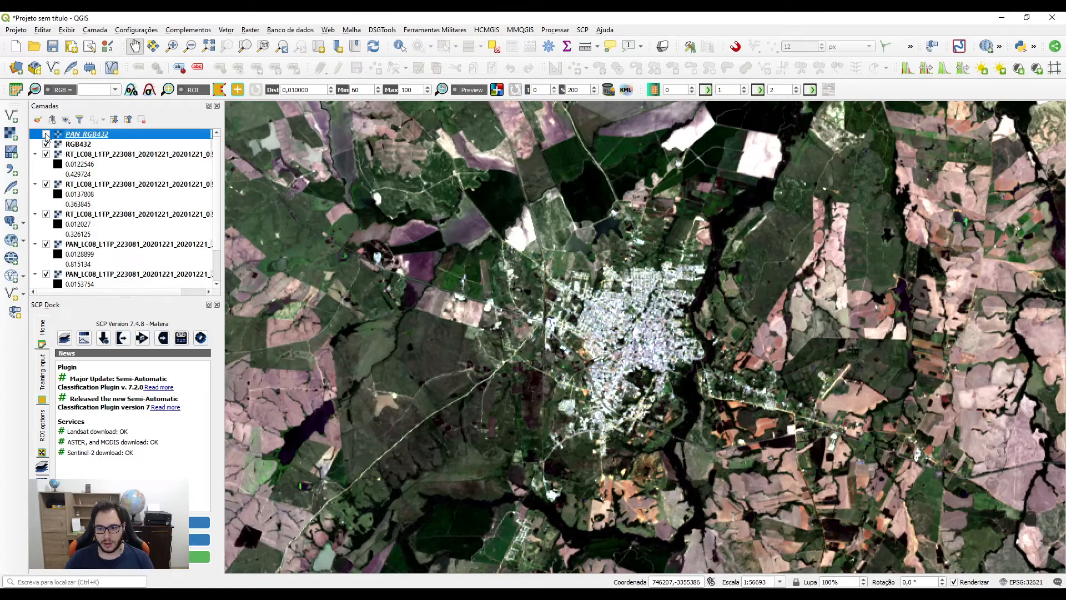
pyautogui.scroll(1, 577, 350)
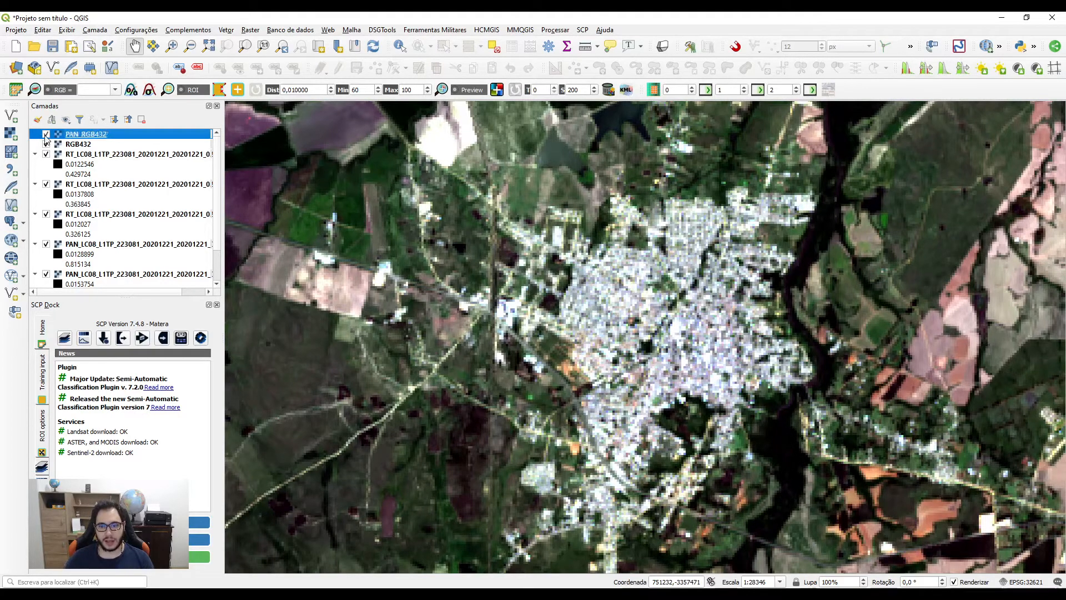
pyautogui.click(46, 134)
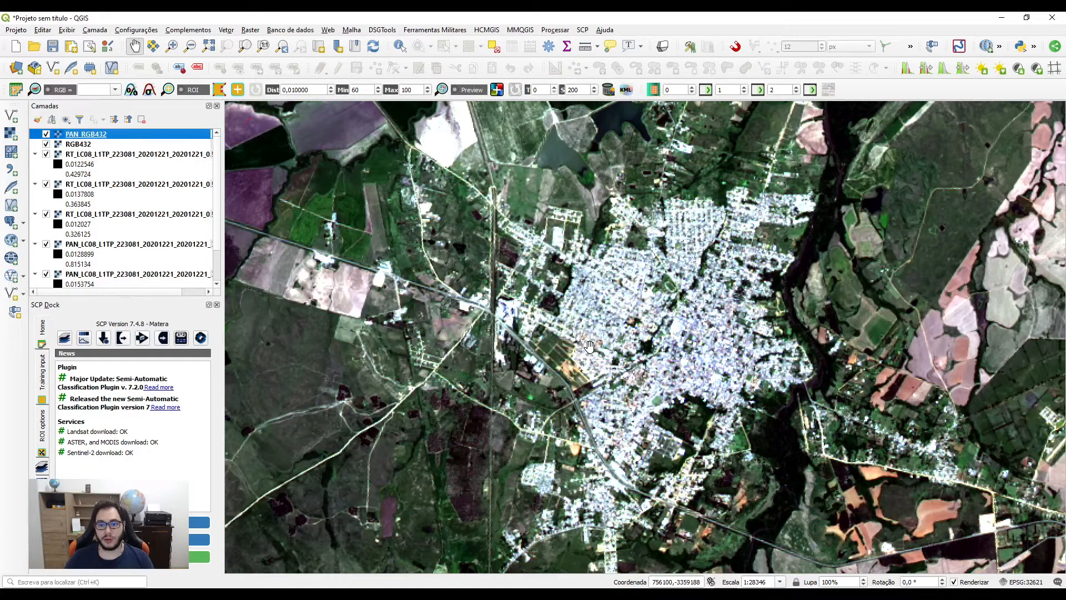
# Check the band statistics and pixel size of the PAN_RGB432 layer in its properties
pyautogui.rightClick(132, 139)
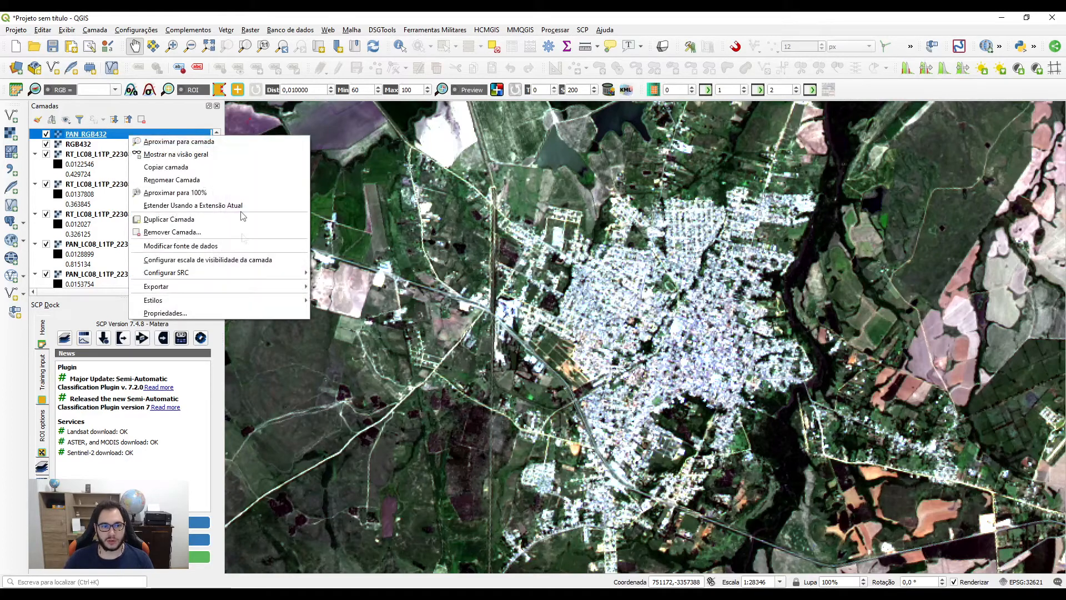
pyautogui.click(304, 312)
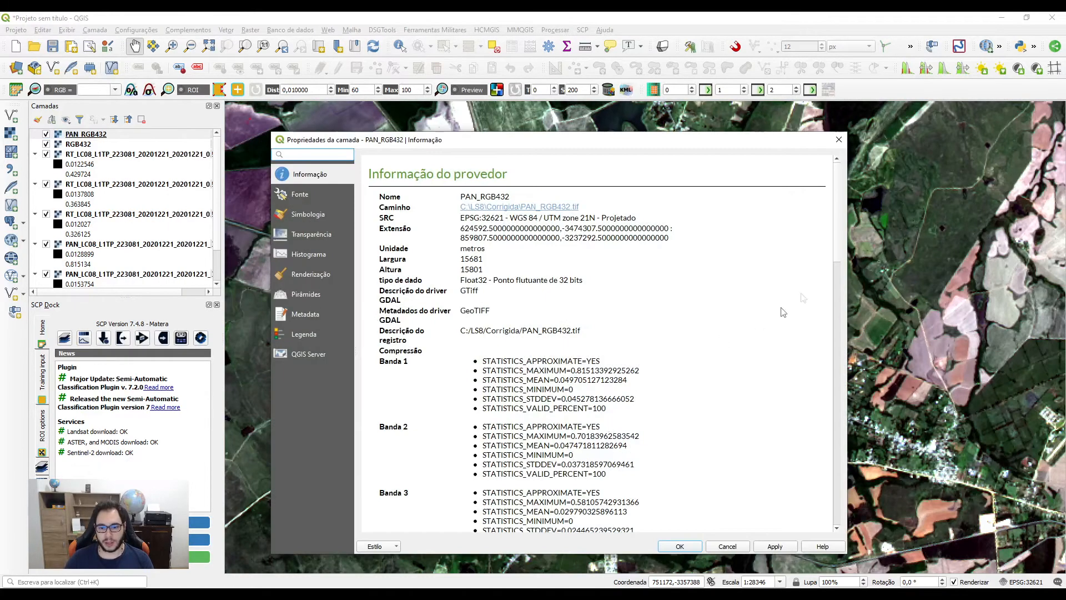
pyautogui.scroll(-5, 409, 361)
pyautogui.moveTo(410, 361); pyautogui.dragTo(462, 358)
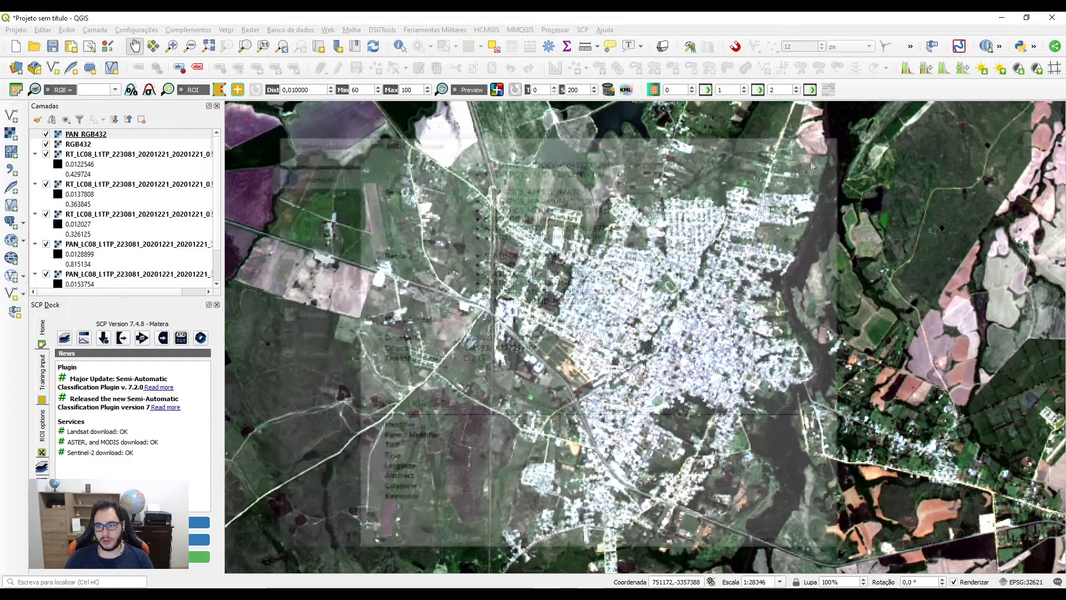
pyautogui.click(838, 139)
pyautogui.scroll(-1, 588, 362)
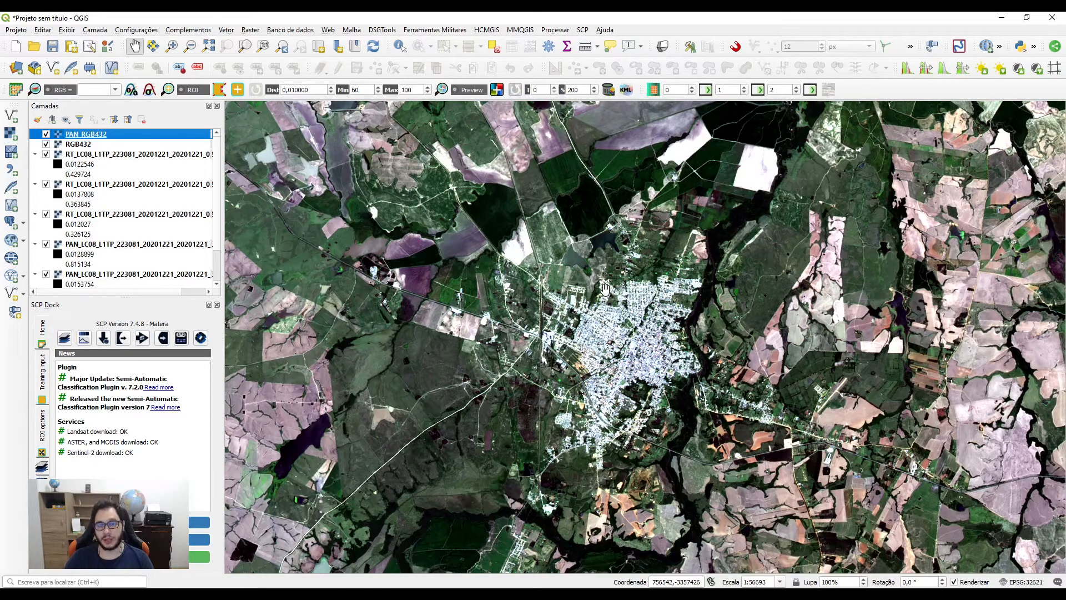
pyautogui.scroll(1, 587, 345)
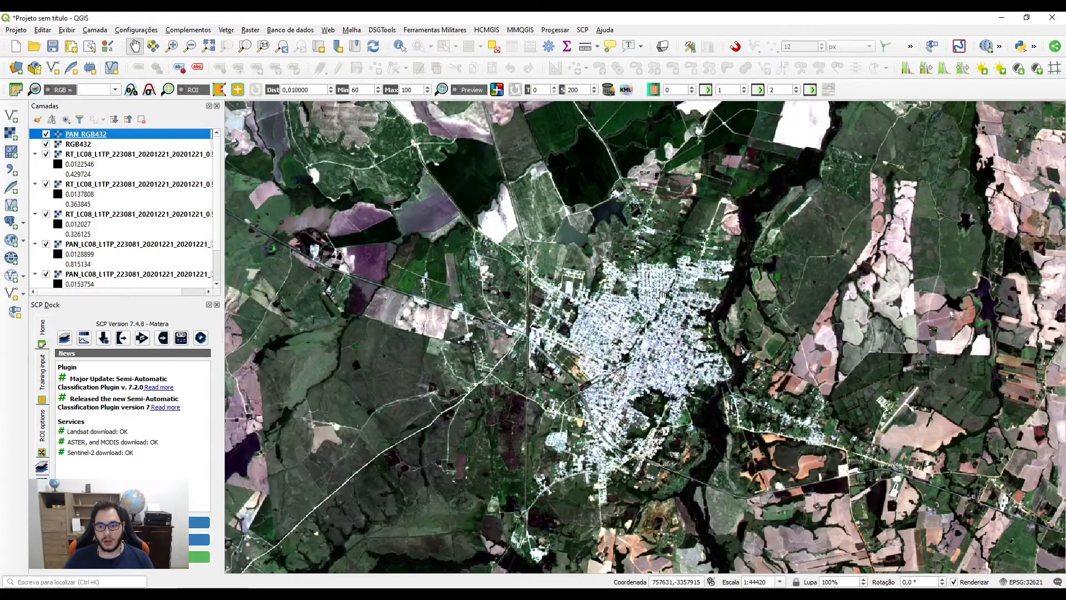
# Check the coordinate reference system of the PAN_RGB432 layer in its source properties
pyautogui.click(134, 276)
pyautogui.rightClick(103, 134)
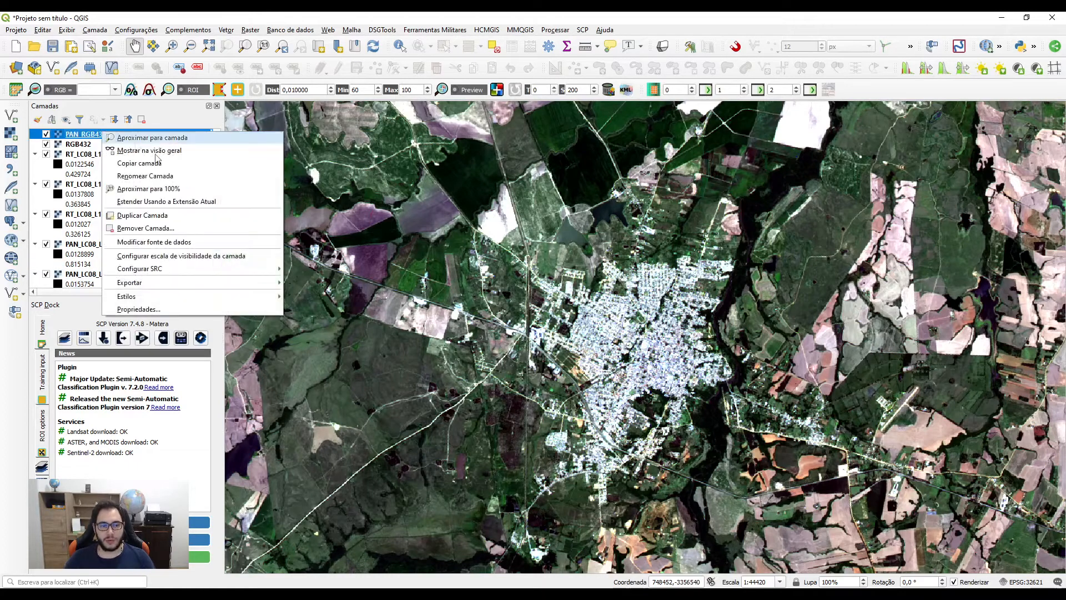
pyautogui.click(165, 307)
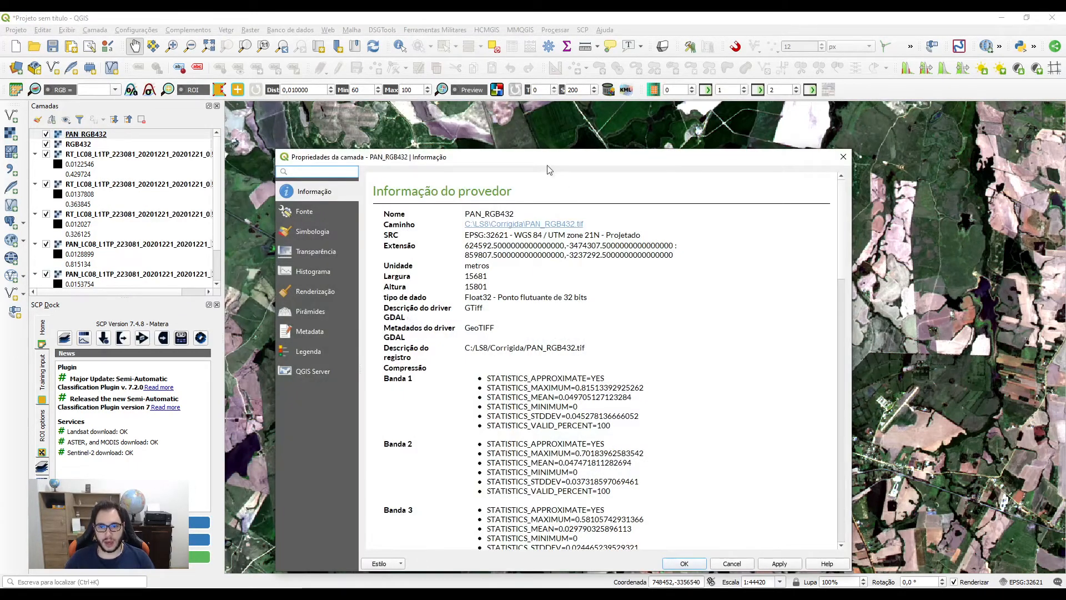
pyautogui.moveTo(548, 159); pyautogui.dragTo(572, 92)
pyautogui.click(331, 150)
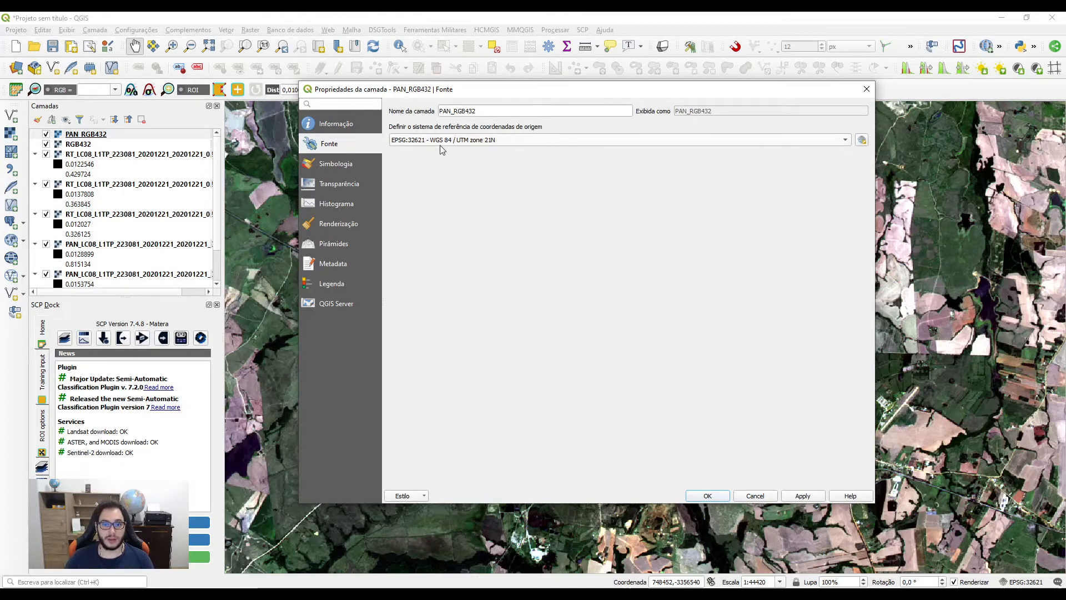
pyautogui.moveTo(440, 146)
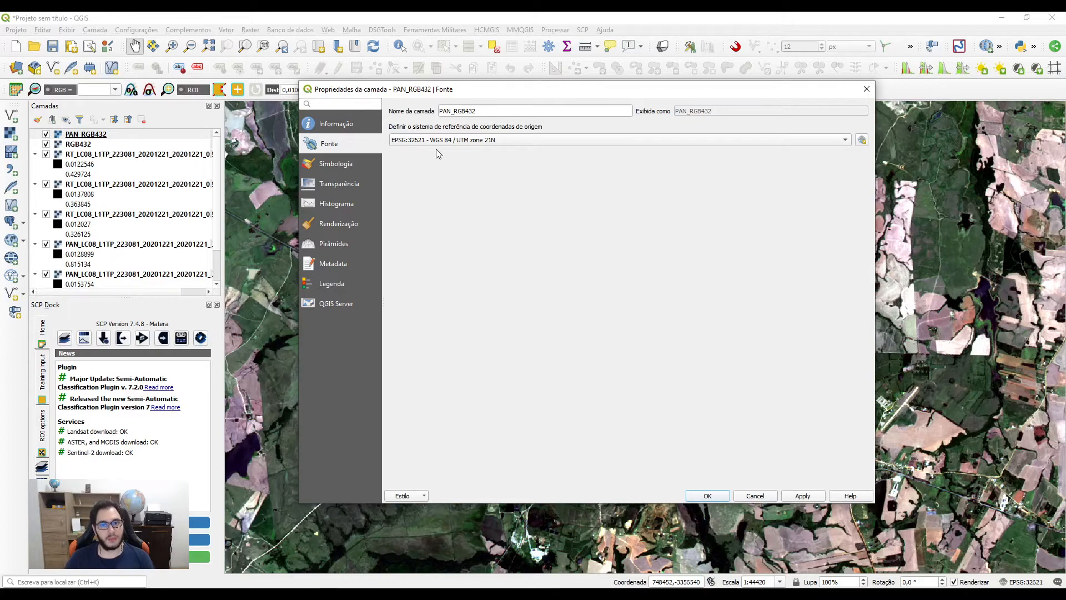
pyautogui.click(867, 89)
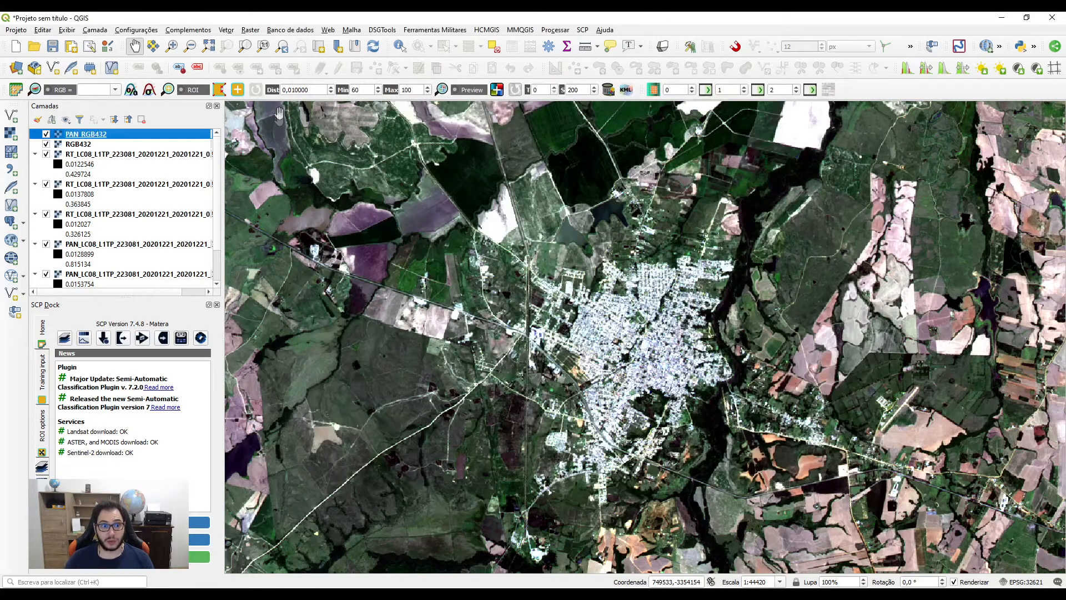
# Start a batch reprojection of rasters and load the whole C:/LS8/Corrigida folder as the input layers
pyautogui.click(253, 32)
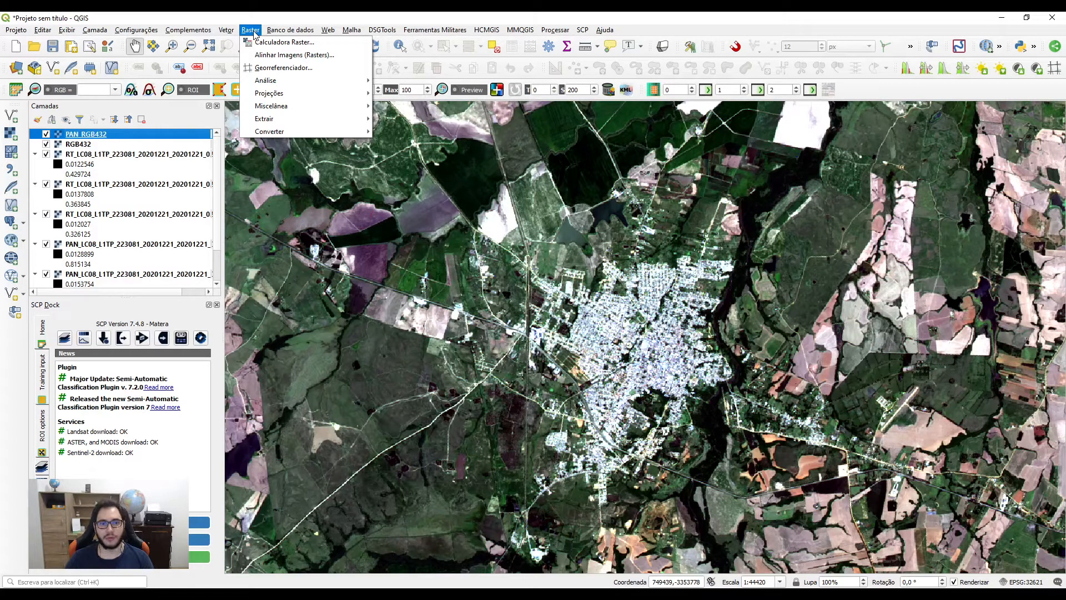
pyautogui.moveTo(344, 94)
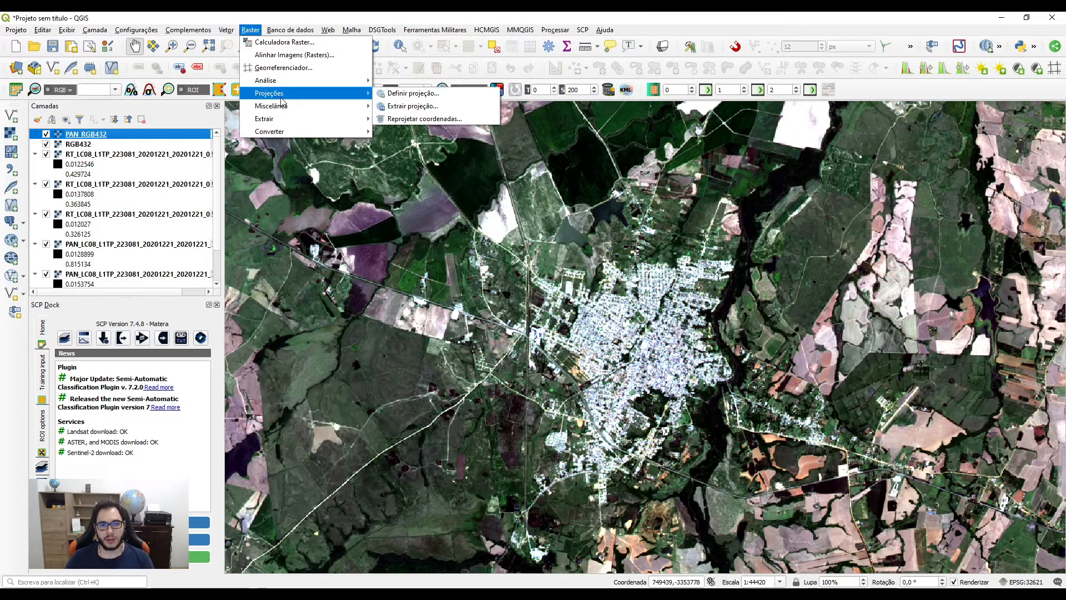
pyautogui.click(408, 120)
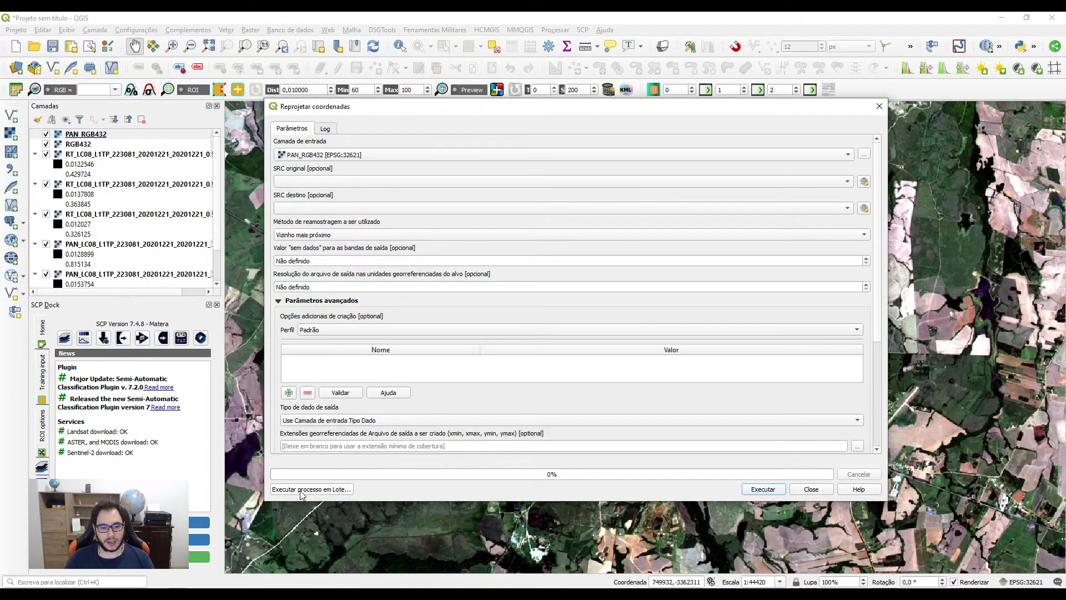
pyautogui.click(301, 489)
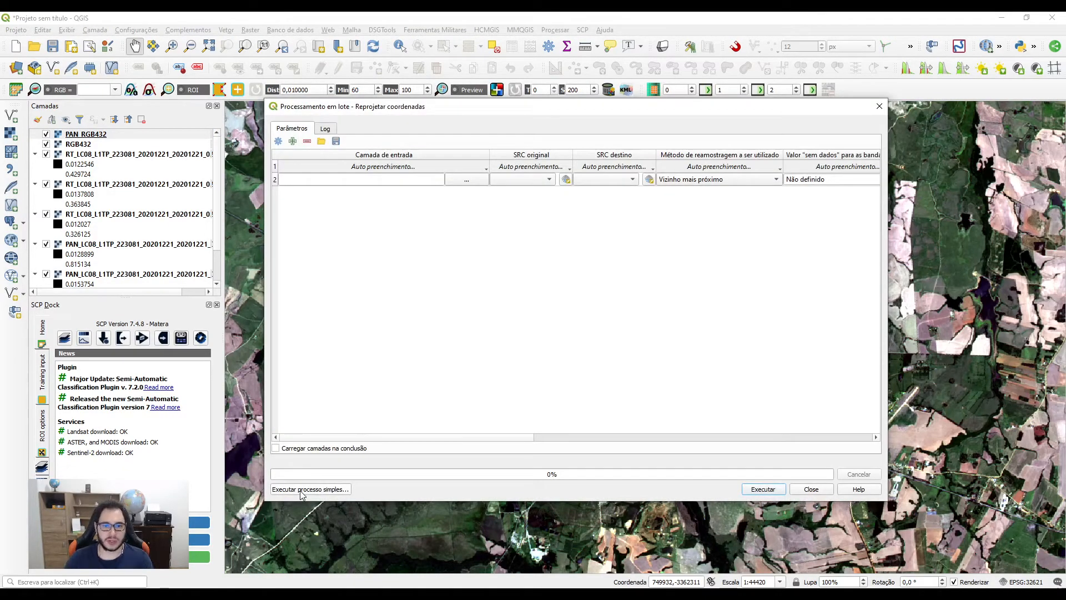
pyautogui.click(458, 180)
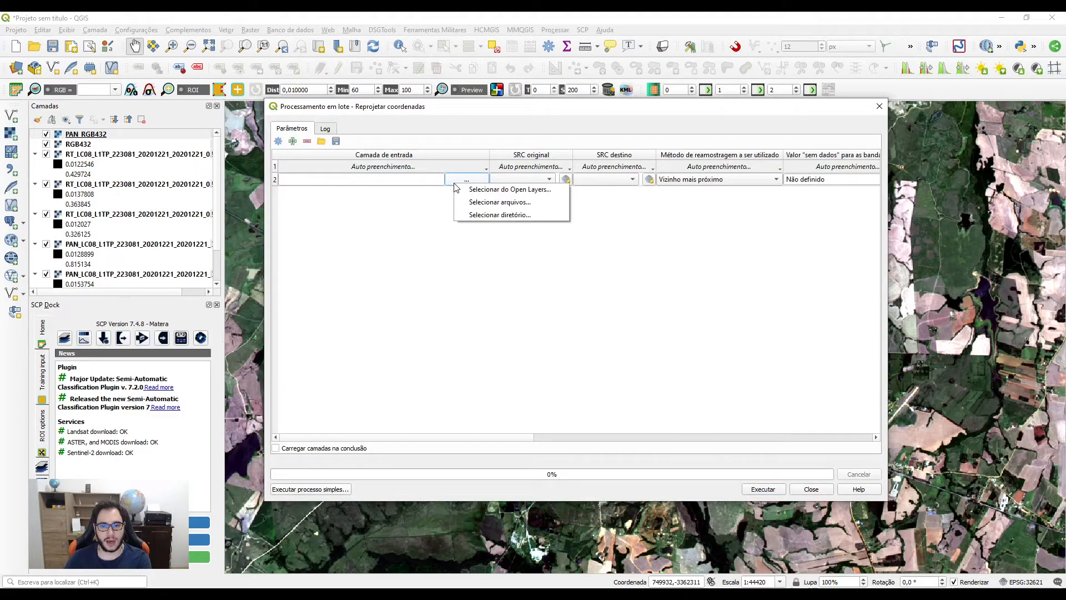
pyautogui.click(500, 215)
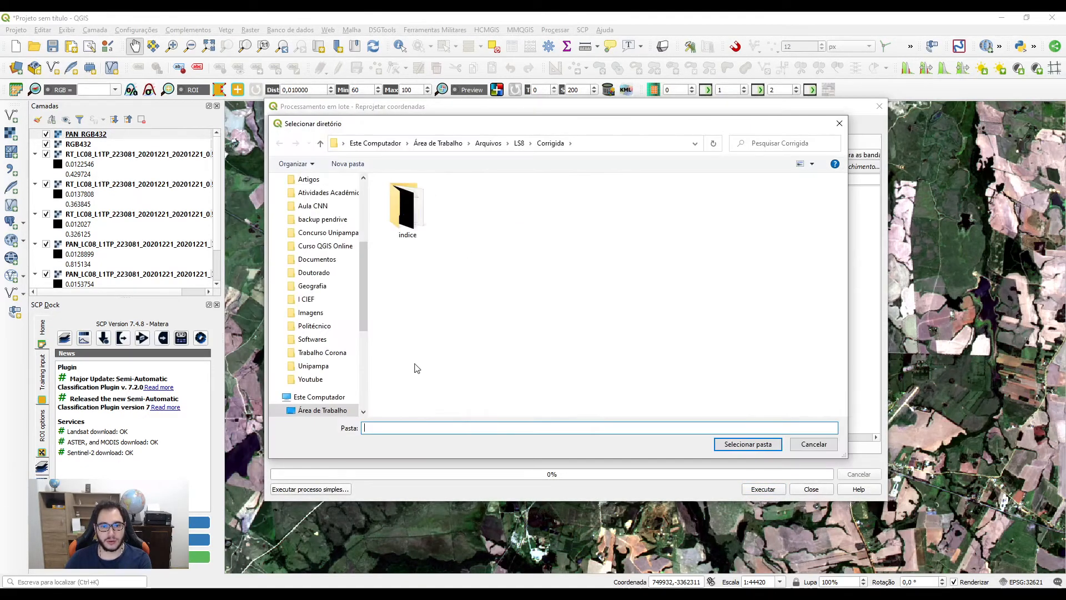
pyautogui.scroll(-5, 311, 344)
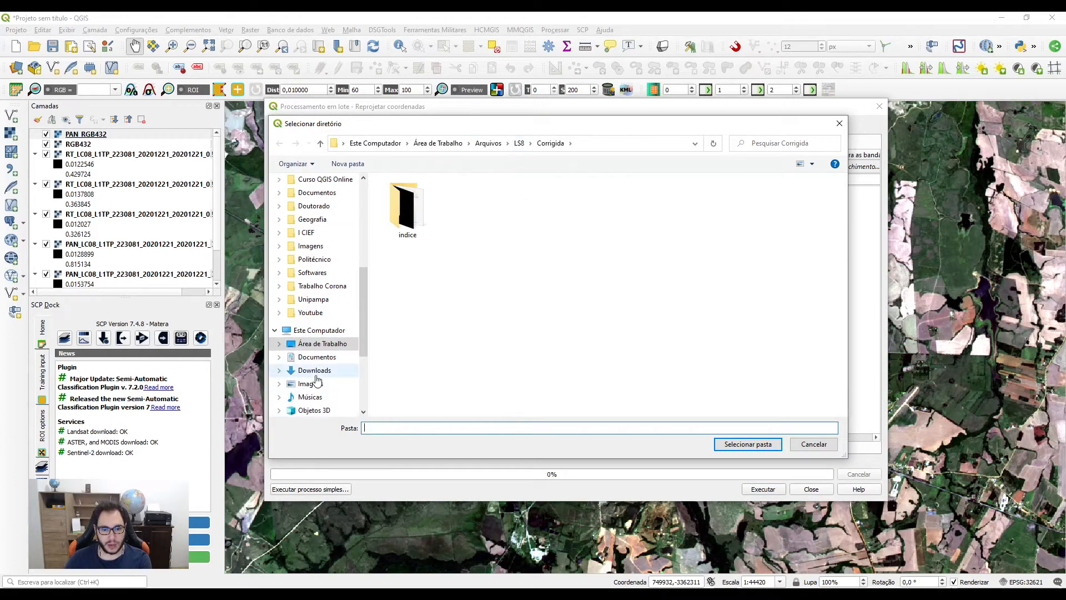
pyautogui.click(322, 304)
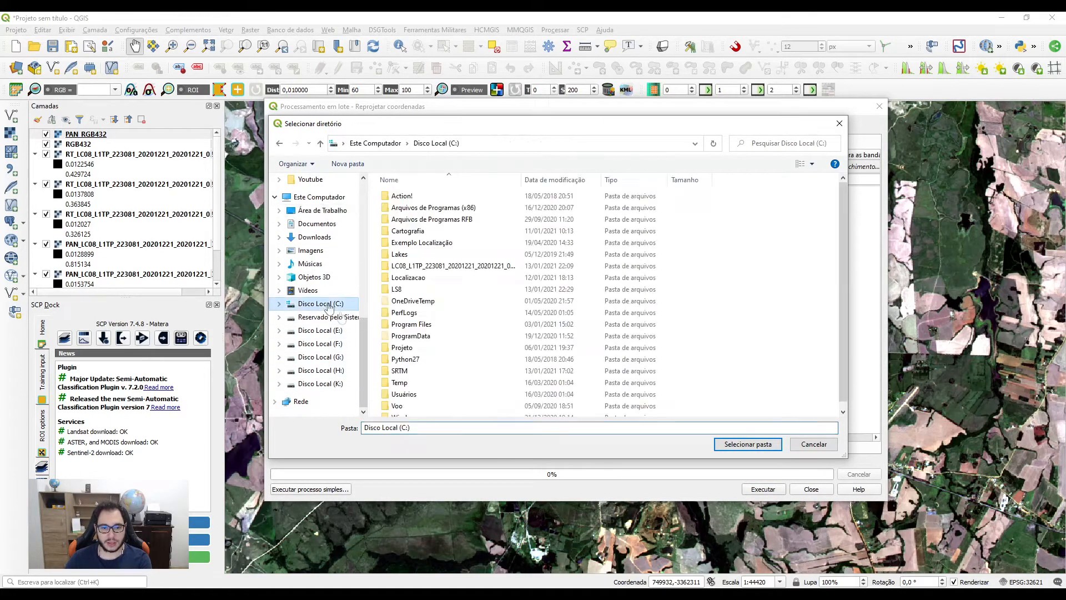
pyautogui.doubleClick(402, 289)
pyautogui.click(415, 228)
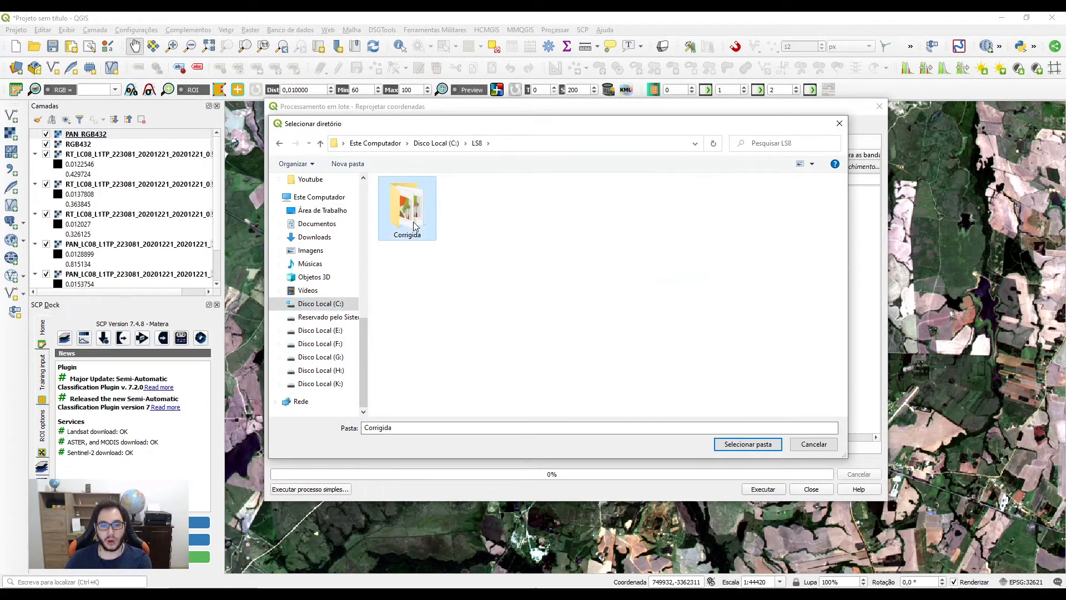
pyautogui.click(750, 444)
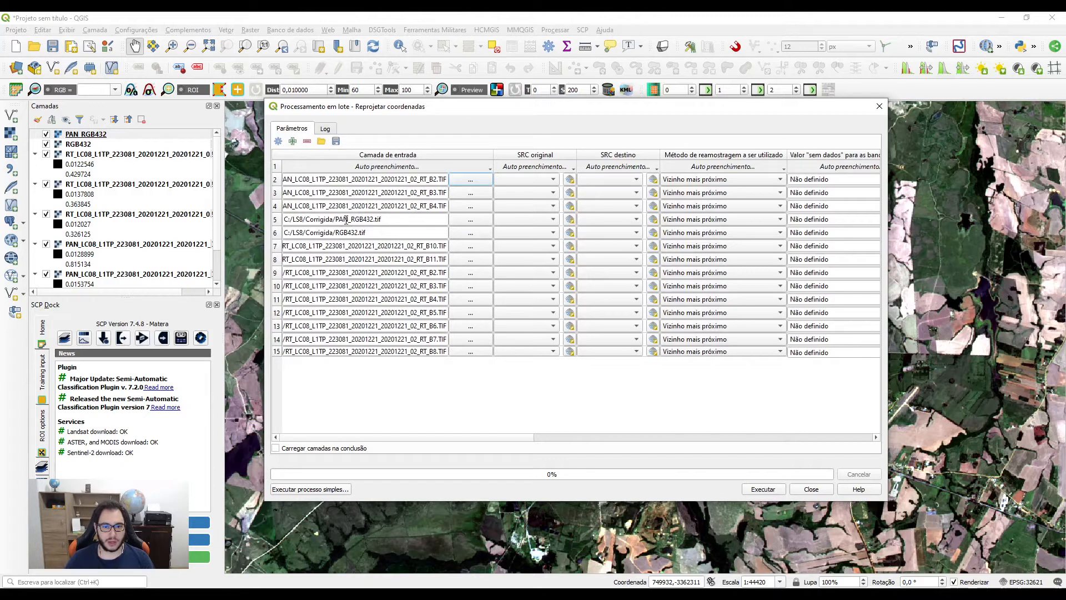
# Set the source CRS of every batch row to the project CRS, EPSG:32621 - WGS 84 / UTM zone 21N
pyautogui.click(547, 184)
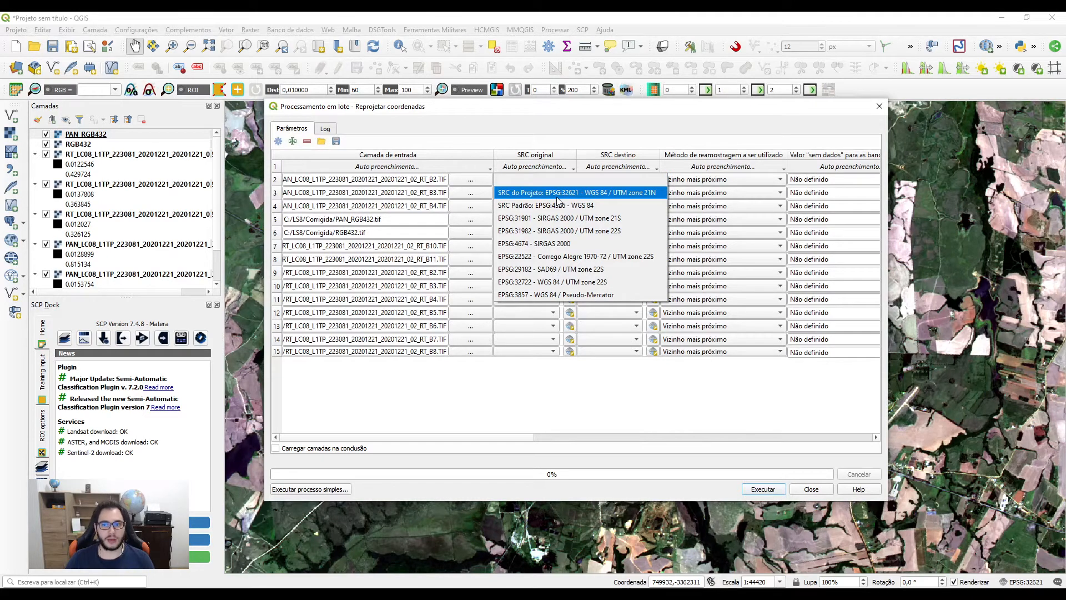
pyautogui.click(558, 194)
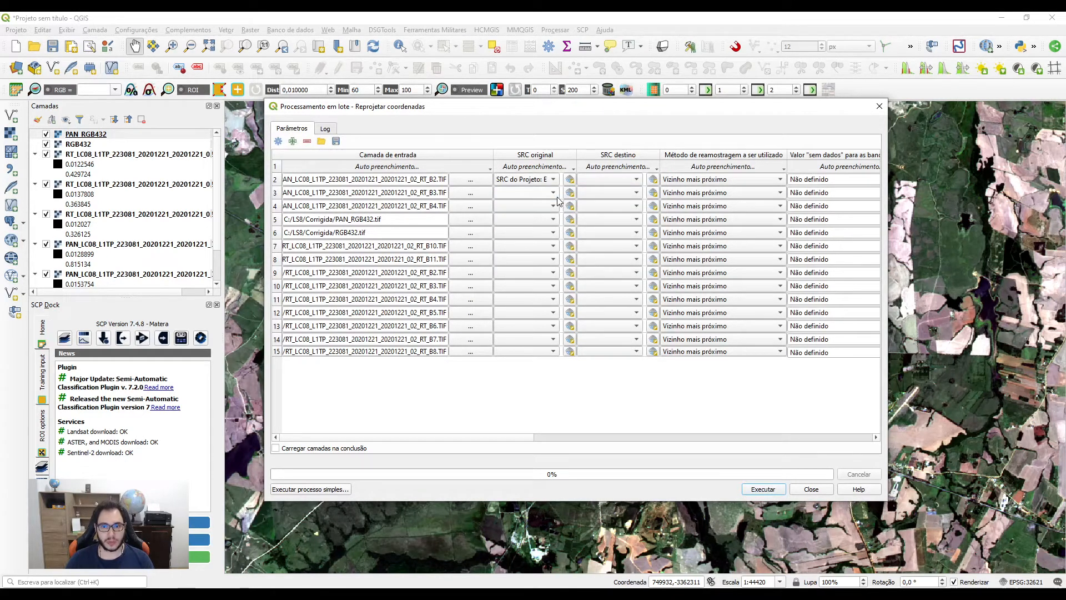
pyautogui.click(535, 167)
pyautogui.click(540, 184)
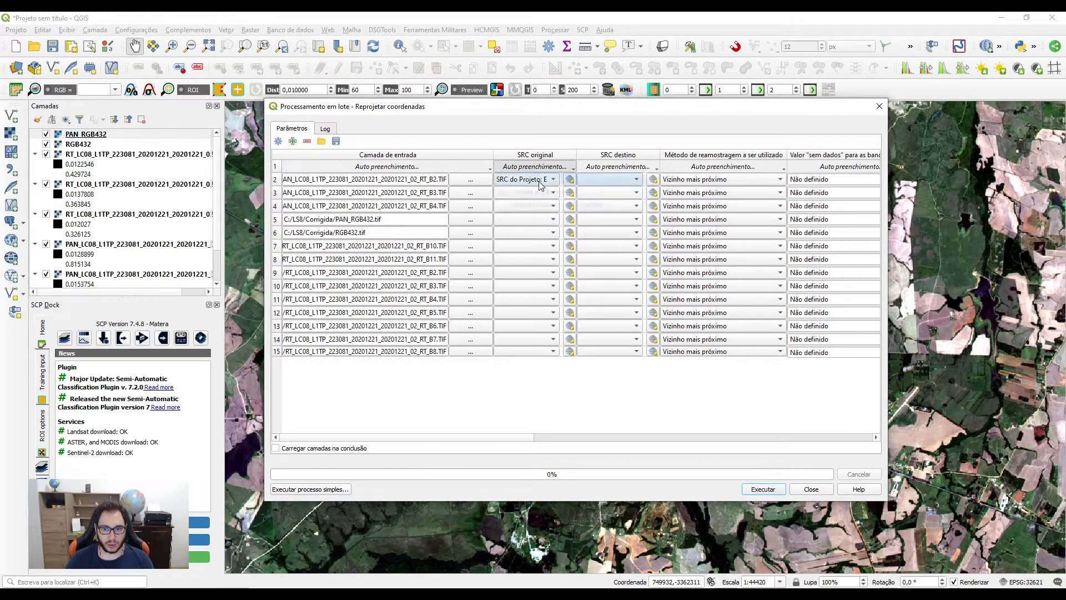
# Set the target CRS of every batch row to EPSG:31981 - SIRGAS 2000 / UTM zone 21S
pyautogui.click(612, 180)
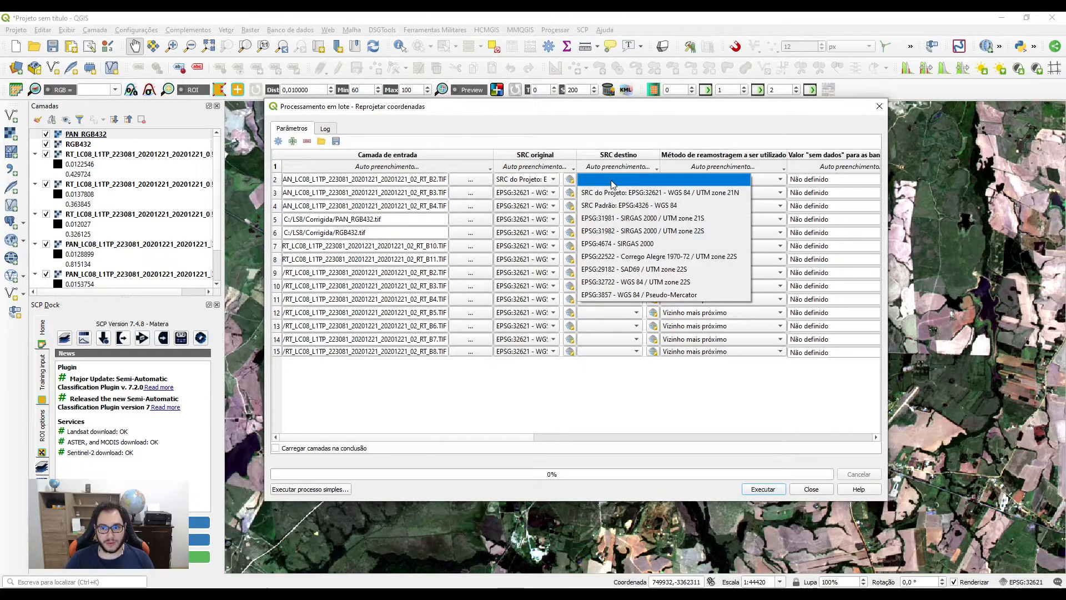
pyautogui.click(637, 220)
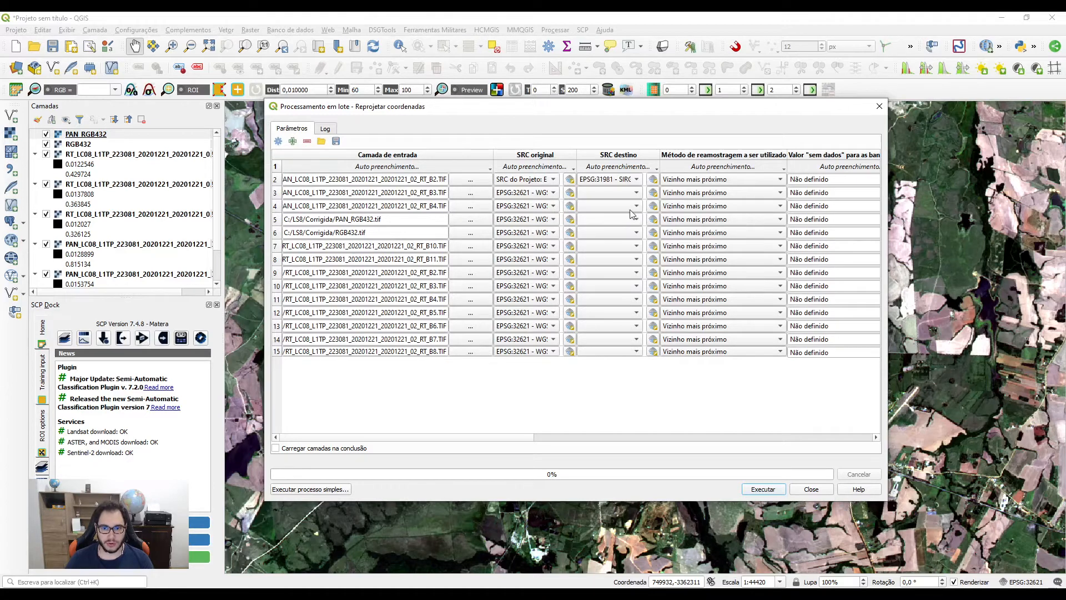
pyautogui.click(624, 179)
pyautogui.click(632, 185)
pyautogui.click(617, 167)
pyautogui.click(605, 177)
# Create a folder named Reprojecao inside C:/LS8/Corrigida and open it as the save location for the first row's reprojected output
pyautogui.moveTo(522, 438); pyautogui.dragTo(740, 445)
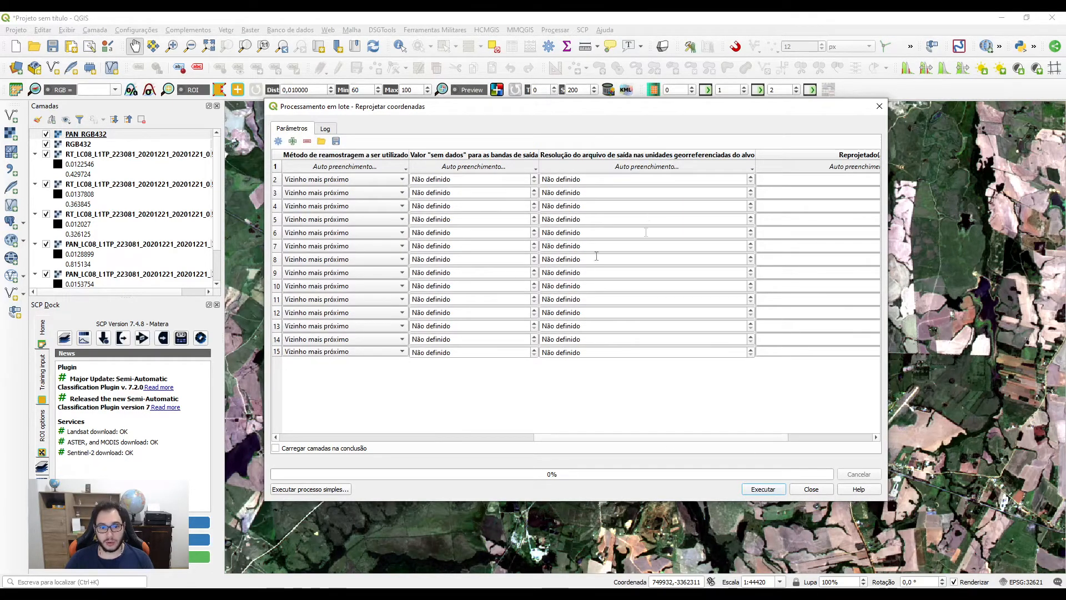
pyautogui.moveTo(671, 438); pyautogui.dragTo(417, 435)
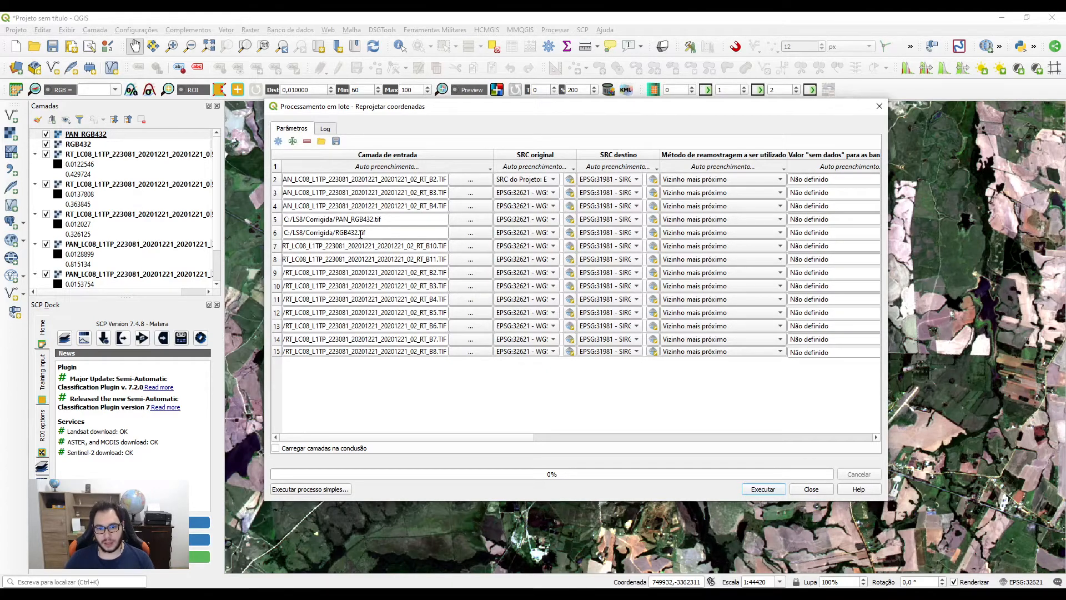
pyautogui.moveTo(506, 440); pyautogui.dragTo(844, 438)
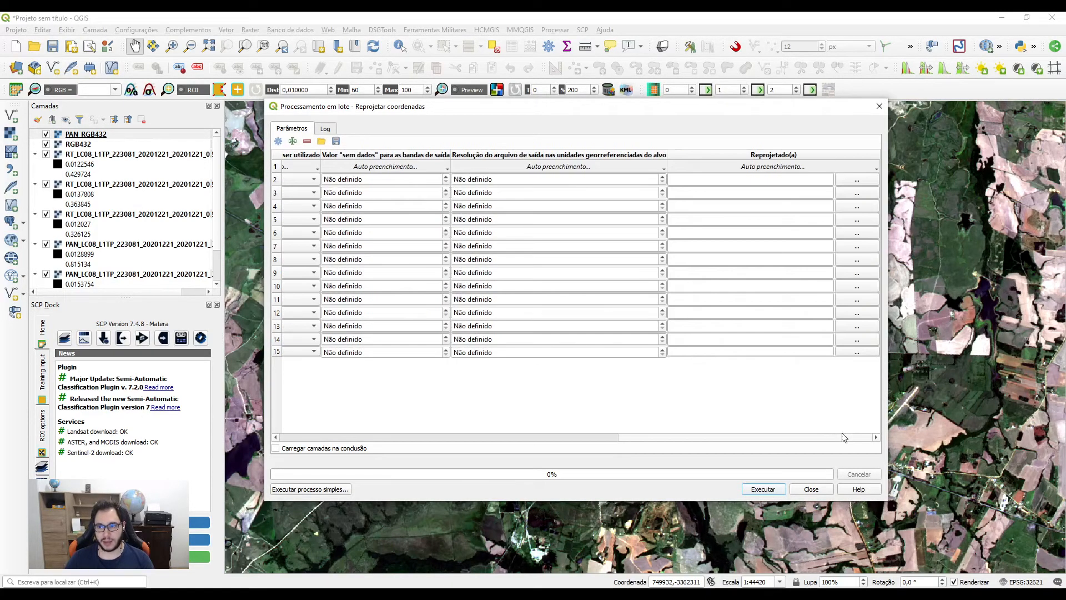
pyautogui.click(855, 180)
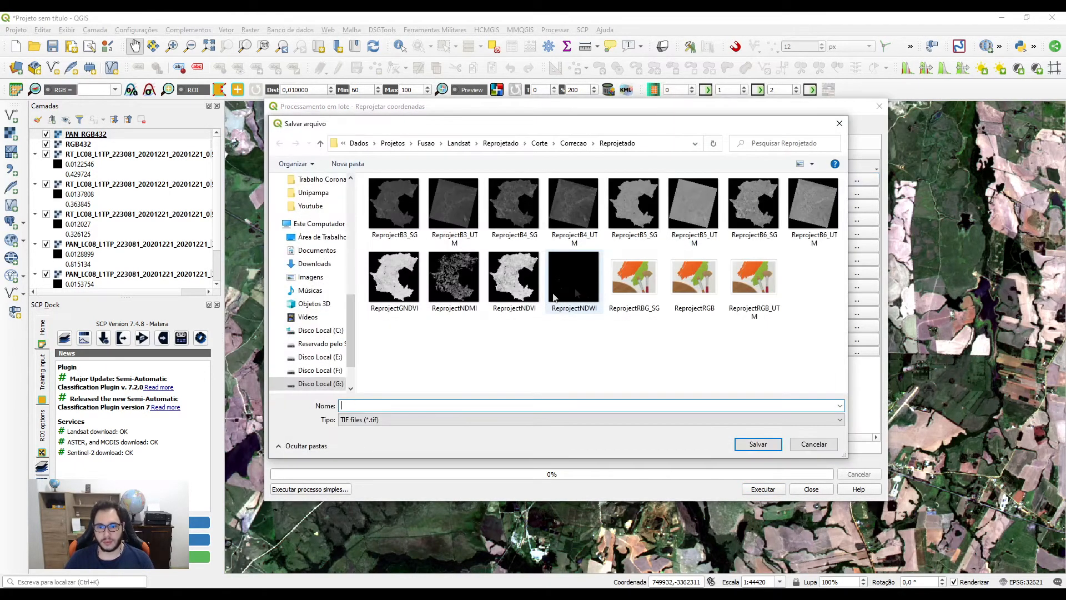
pyautogui.click(321, 330)
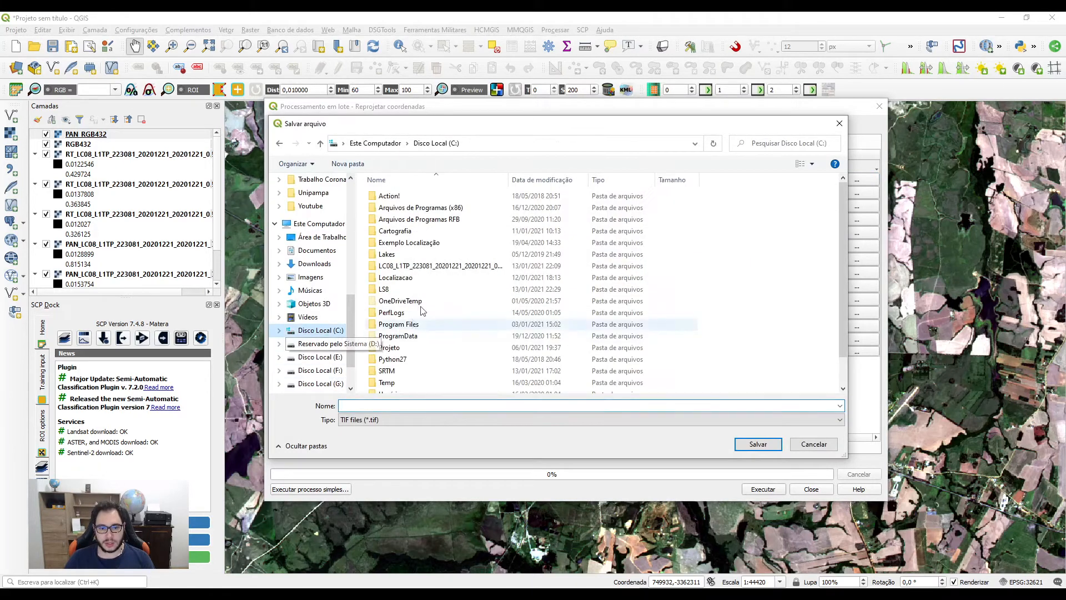
pyautogui.click(391, 289)
pyautogui.doubleClick(390, 289)
pyautogui.doubleClick(395, 208)
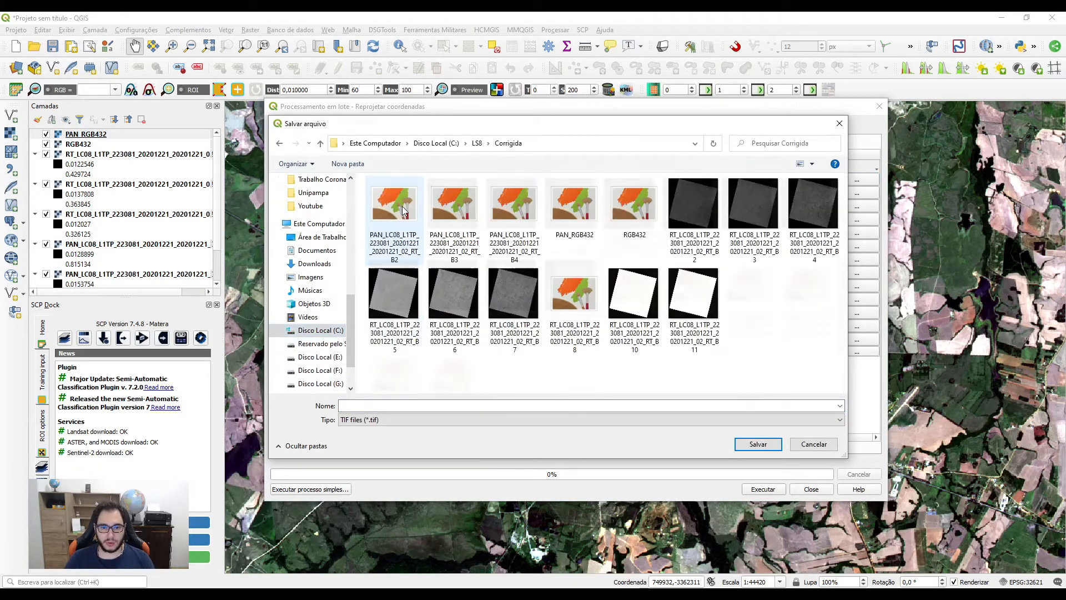
pyautogui.click(353, 166)
pyautogui.write('R')
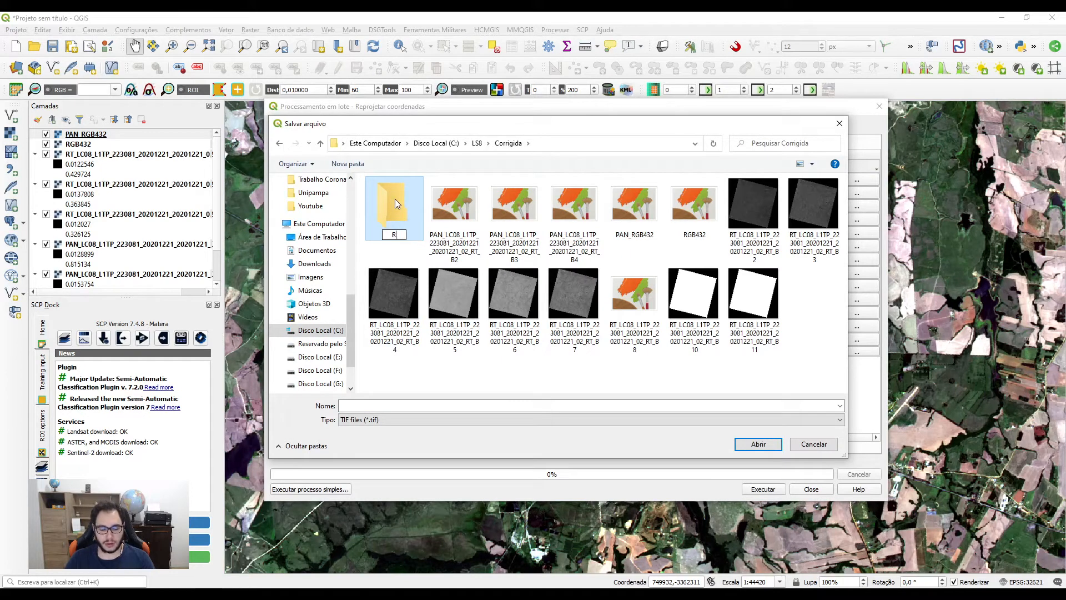
pyautogui.write('eprojecao')
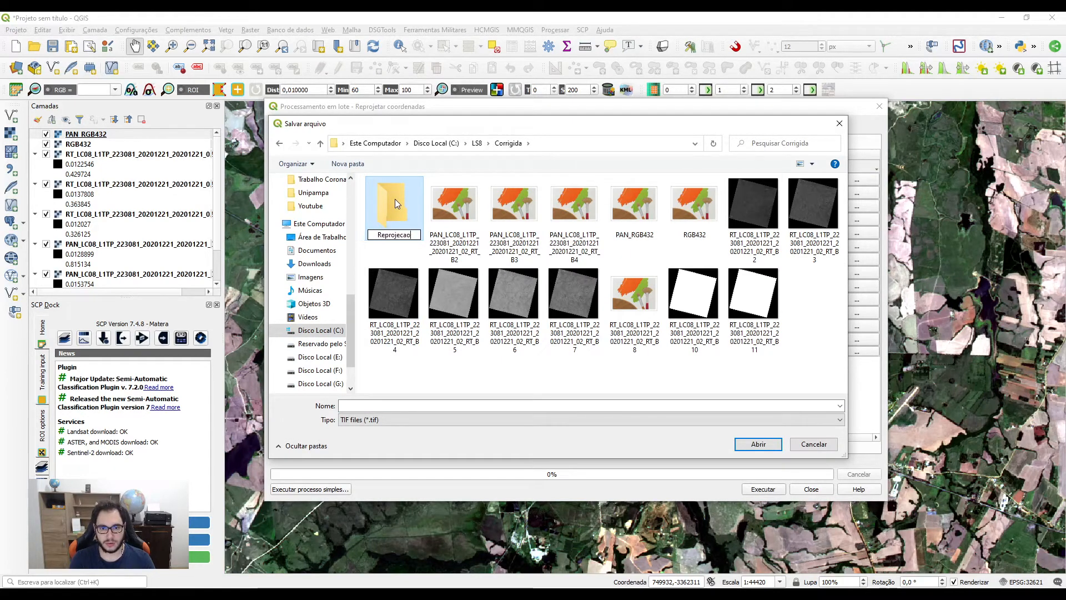
pyautogui.press('Return')
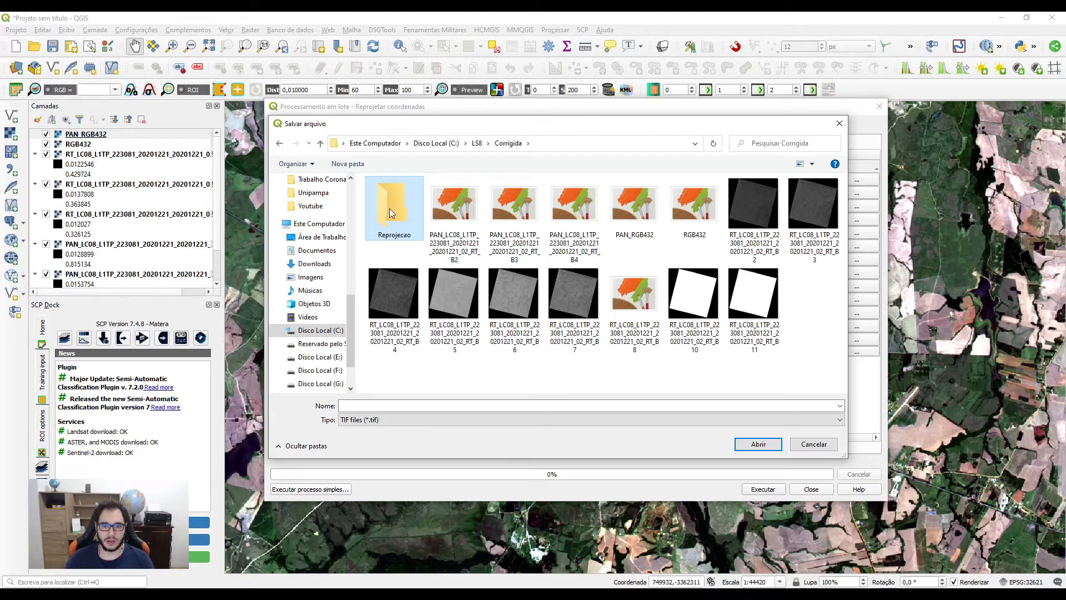
pyautogui.click(758, 444)
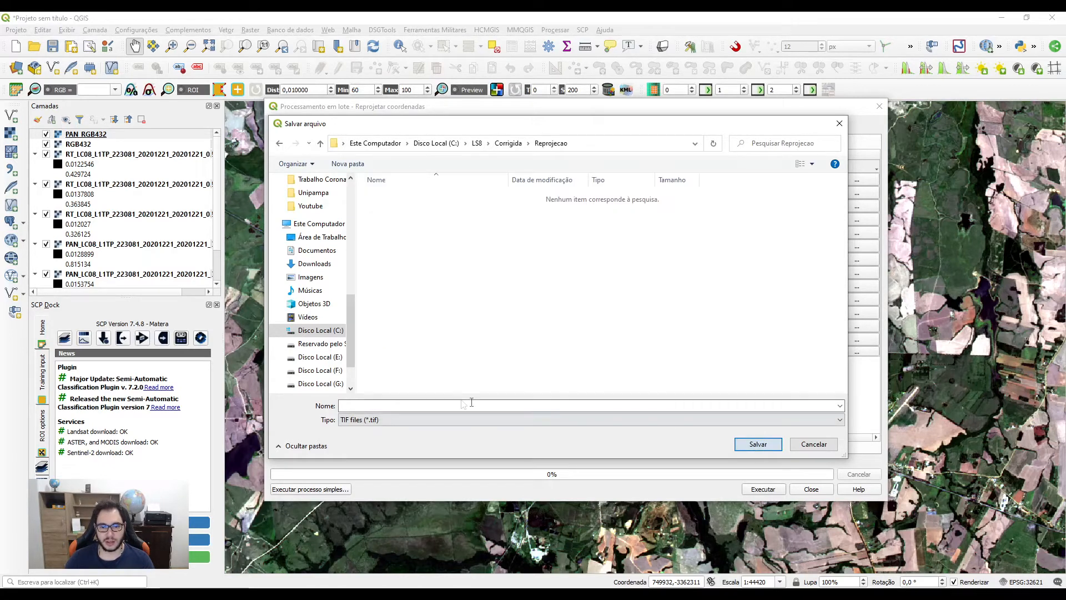
# Name the batch outputs with the prefix Rep, autofilled with the input layer names, and run the reprojection
pyautogui.click(421, 406)
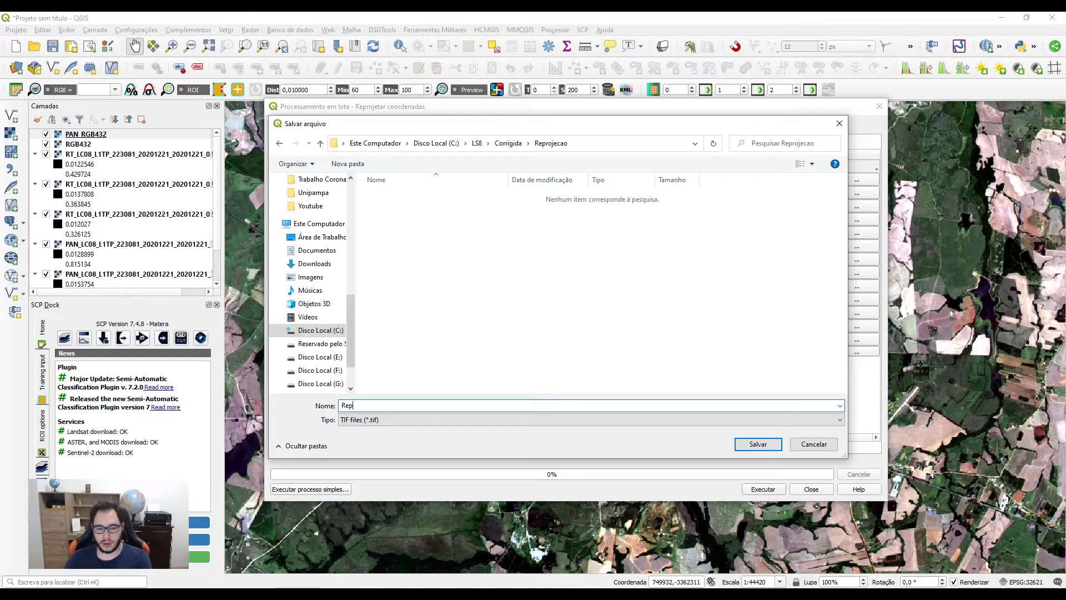
pyautogui.click(758, 444)
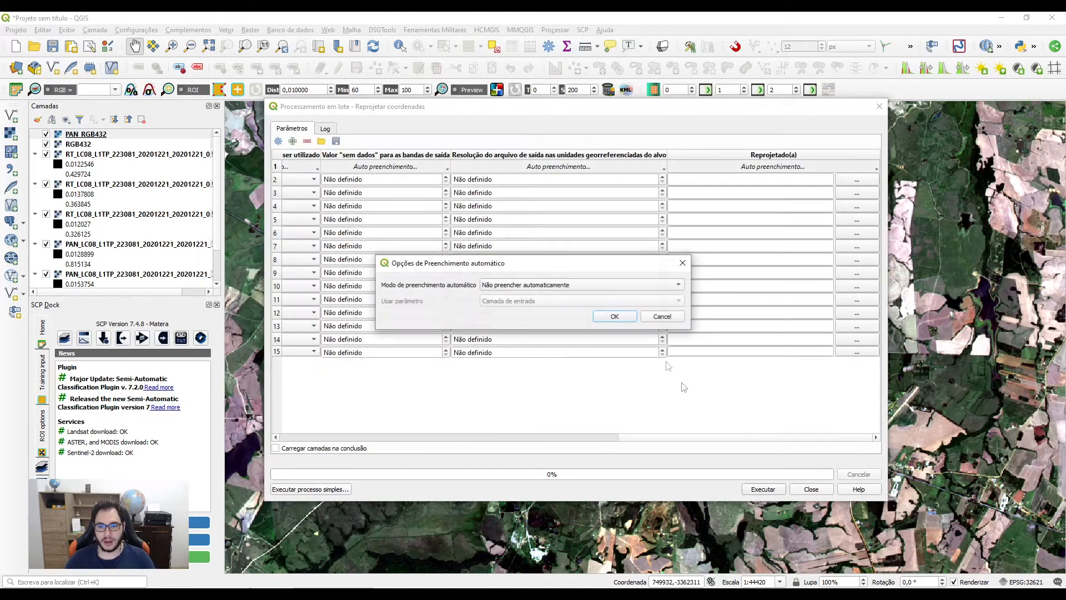
pyautogui.click(521, 290)
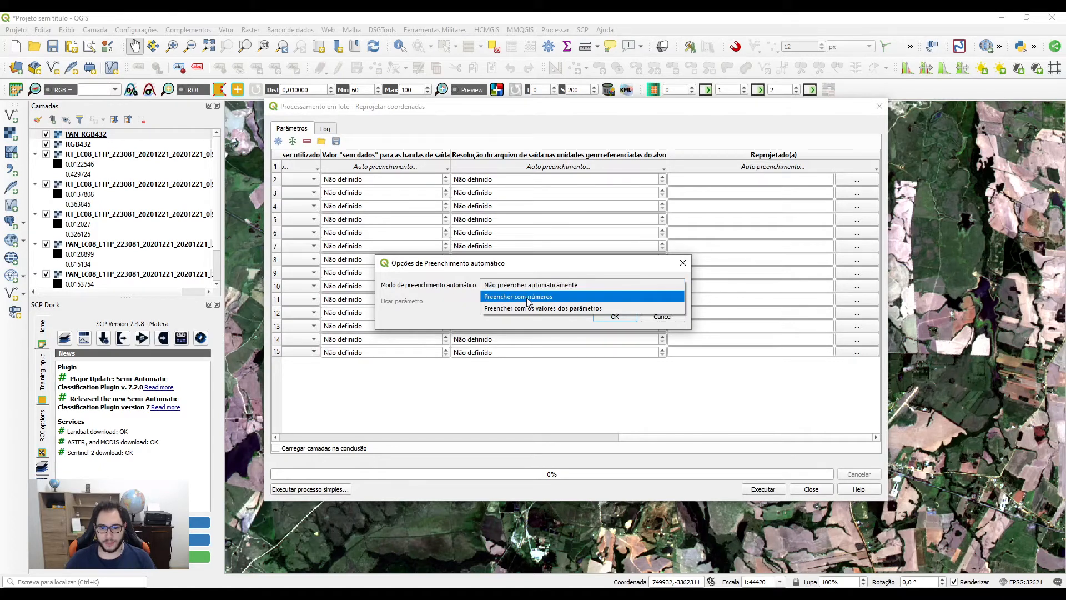
pyautogui.click(528, 309)
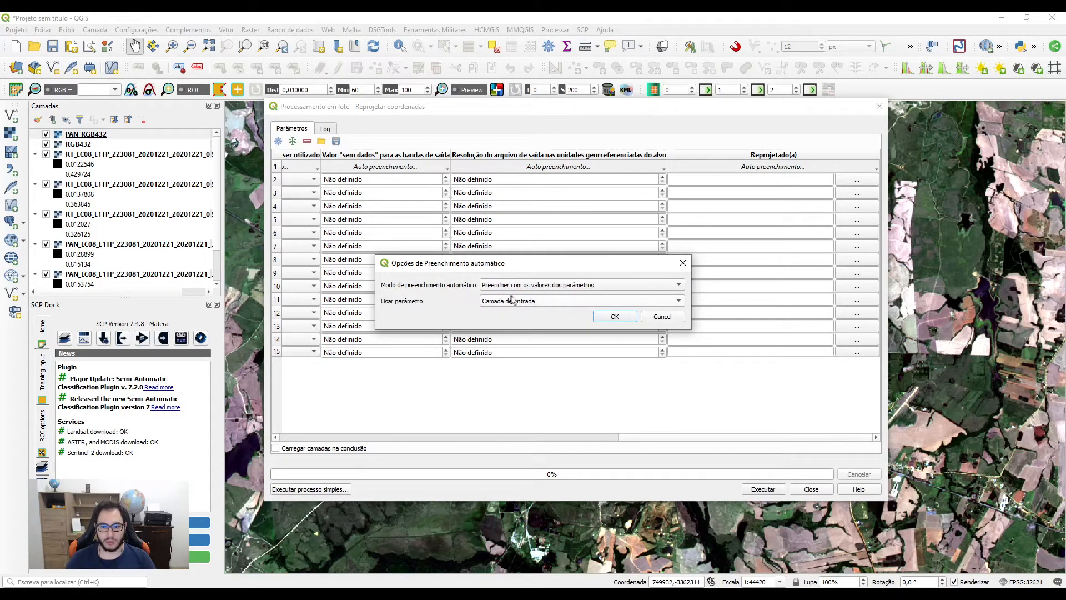
pyautogui.click(614, 316)
pyautogui.click(762, 489)
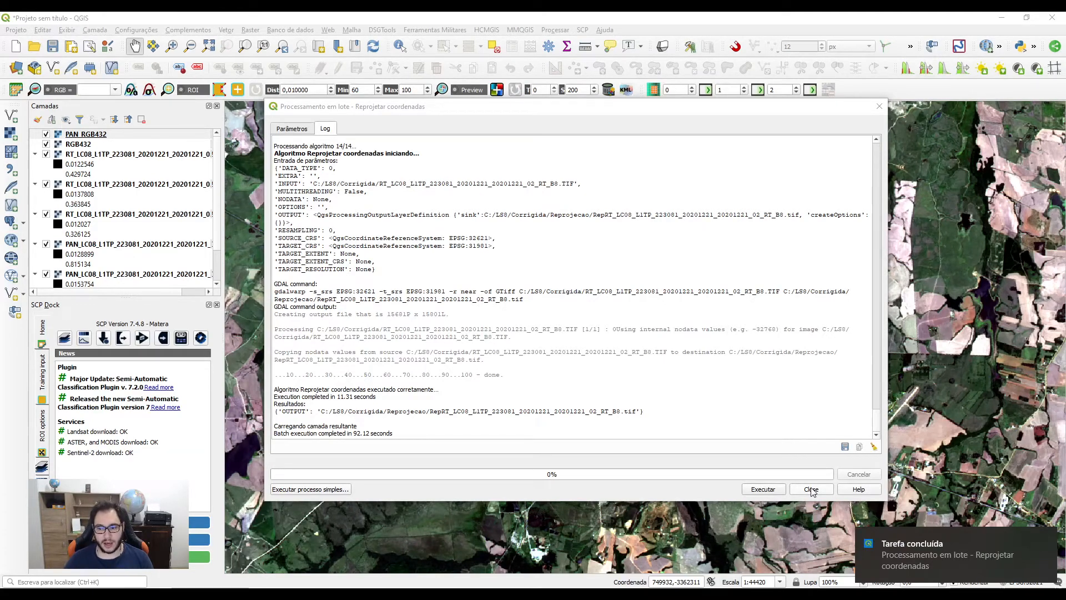
pyautogui.click(812, 489)
# Remove all layers from the project
pyautogui.click(78, 185)
pyautogui.hotkey('ctrl', 'a')
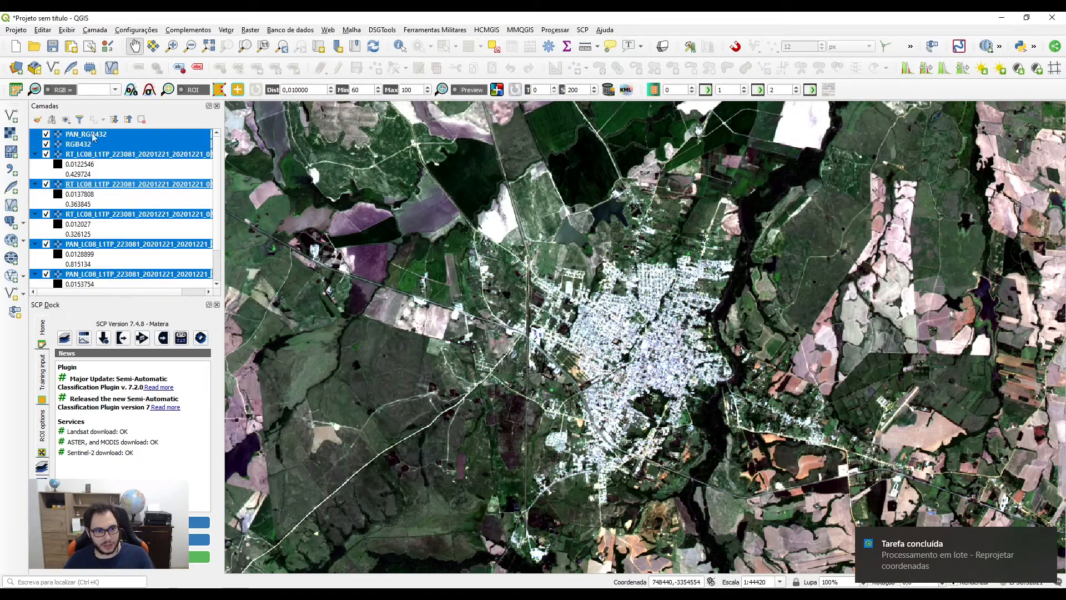
pyautogui.click(142, 120)
pyautogui.press('Return')
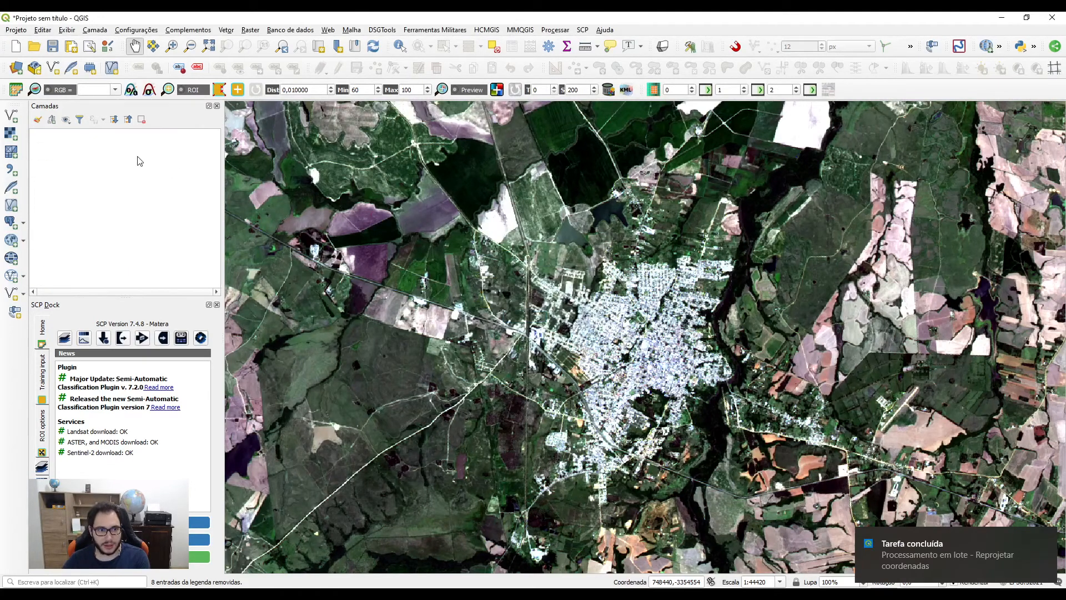
# Add the reprojected rasters RepRGB432, RepPAN_RGB432 and RepRT band 4 from C:/LS8/Corrigida/Reprojecao to the project
pyautogui.click(5, 136)
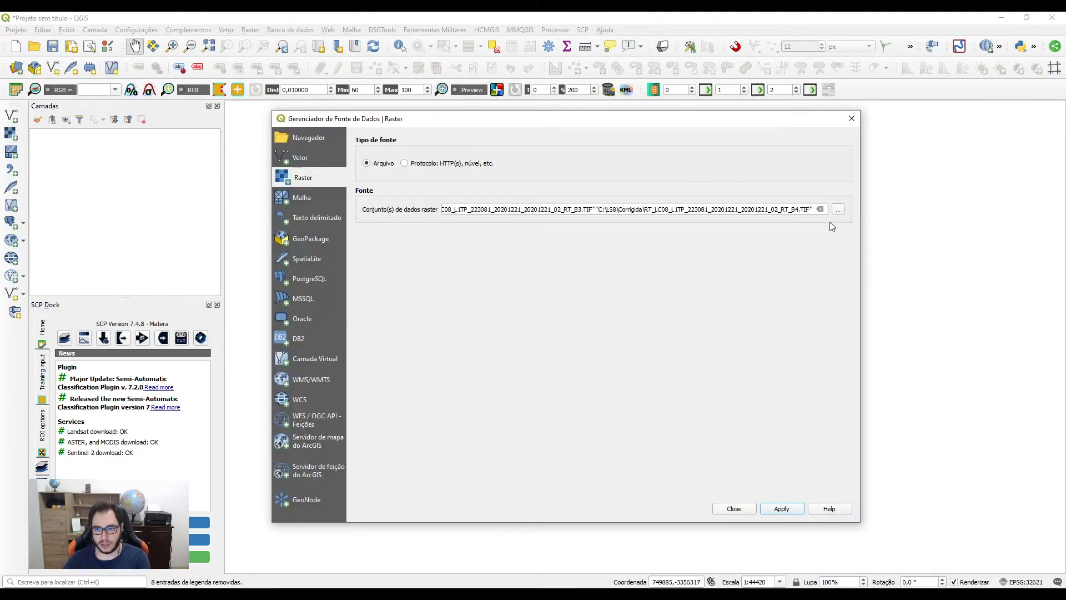
pyautogui.click(839, 209)
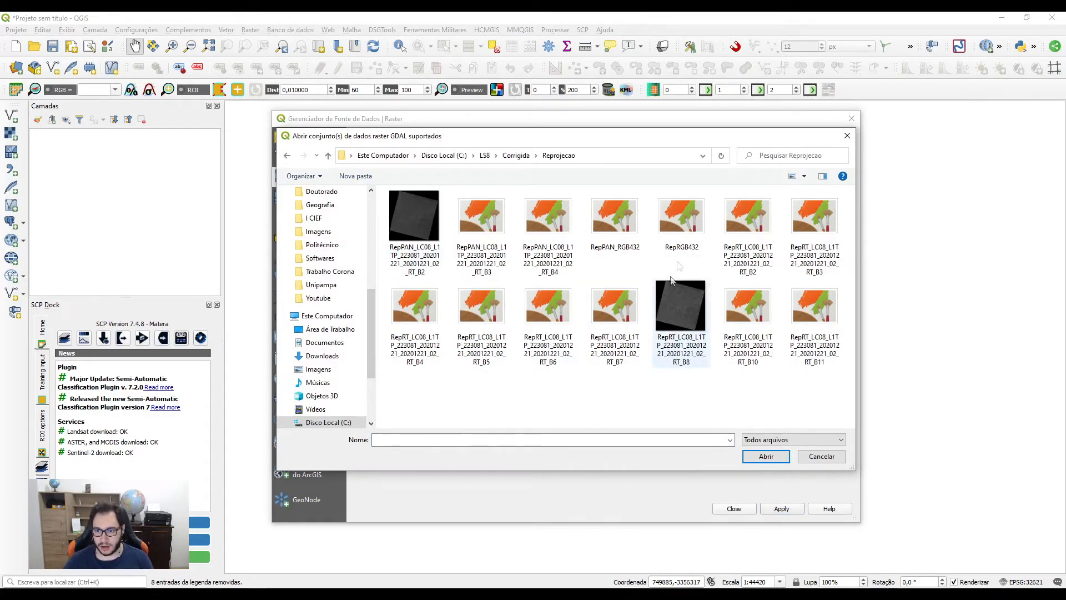
pyautogui.click(681, 218)
pyautogui.keyDown('ctrl'); pyautogui.click(622, 230); pyautogui.keyUp('ctrl')
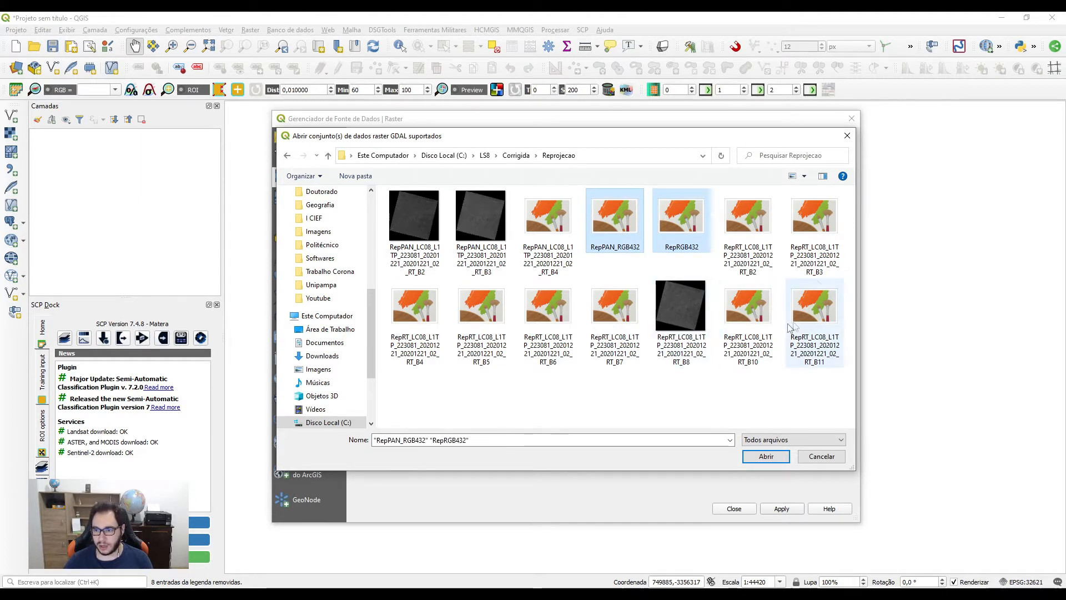
pyautogui.keyDown('ctrl'); pyautogui.click(415, 311); pyautogui.keyUp('ctrl')
pyautogui.click(766, 456)
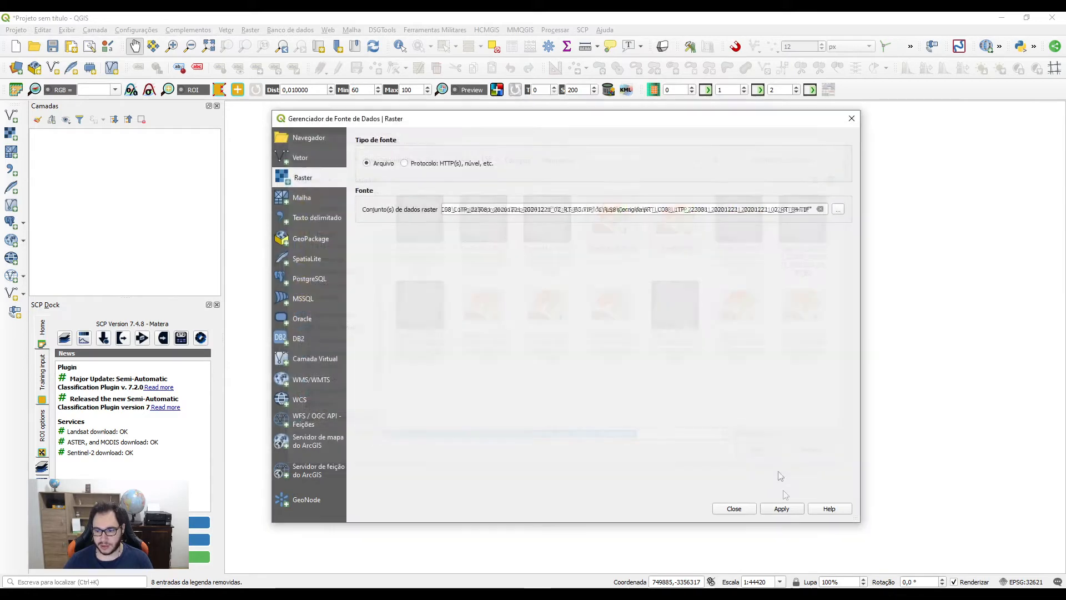
pyautogui.click(782, 509)
pyautogui.click(734, 509)
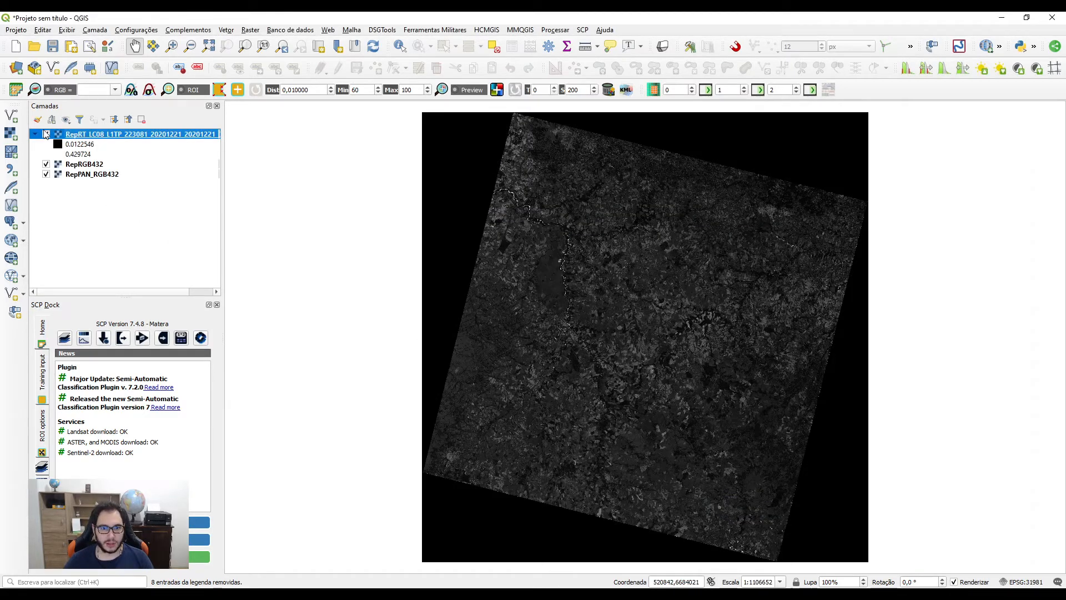
# Hide the RepRT band layer and move it below the two RGB composites
pyautogui.click(46, 134)
pyautogui.moveTo(50, 136); pyautogui.dragTo(107, 183)
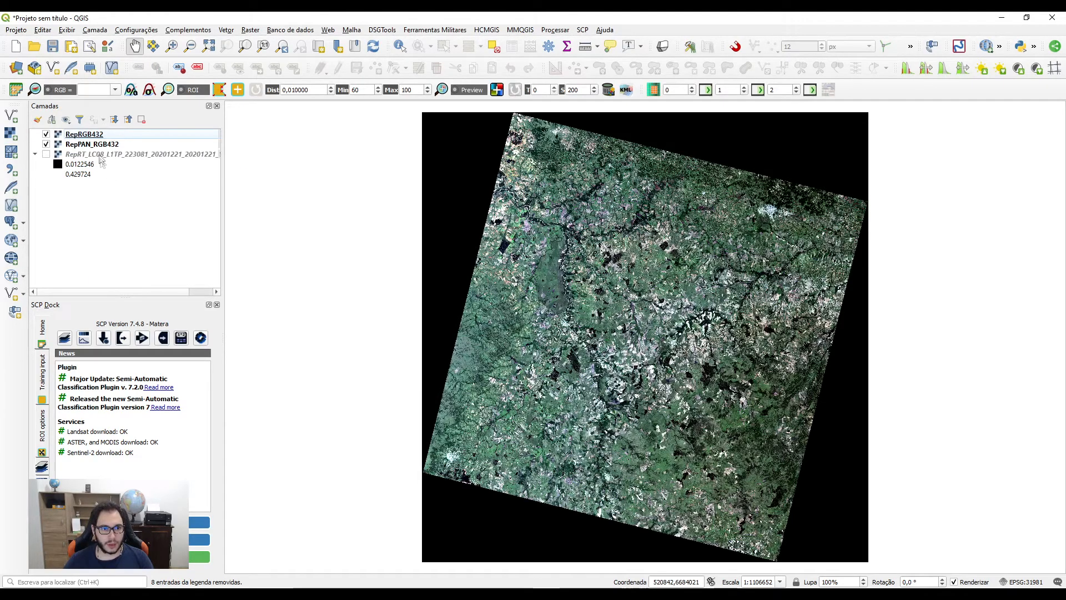
# Stretch the contrast of RepRGB432 using the local map extent around the city
pyautogui.click(85, 134)
pyautogui.scroll(1, 586, 350)
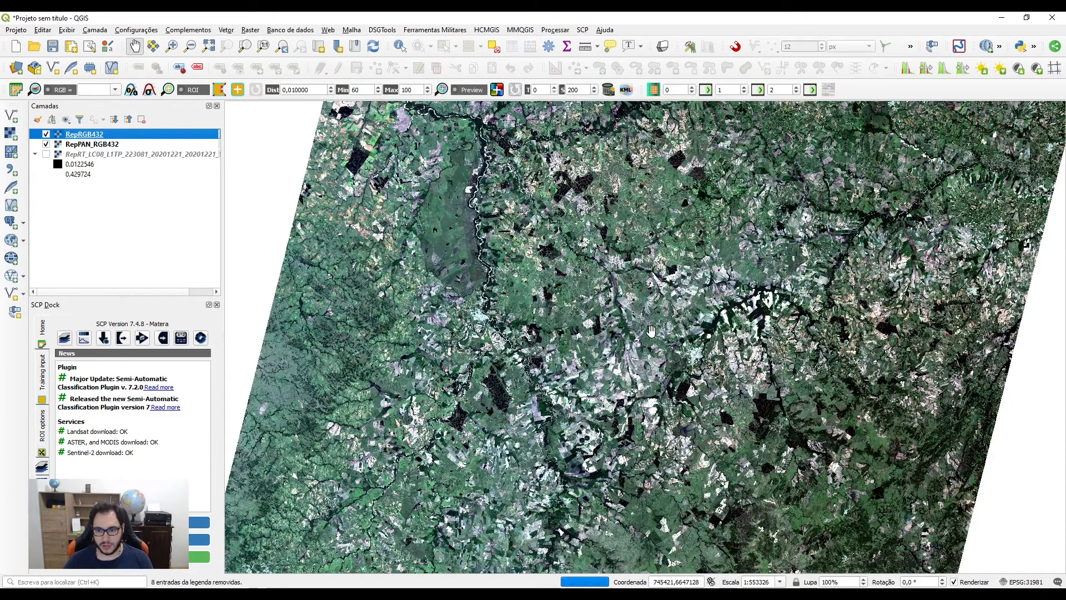
pyautogui.scroll(1, 600, 306)
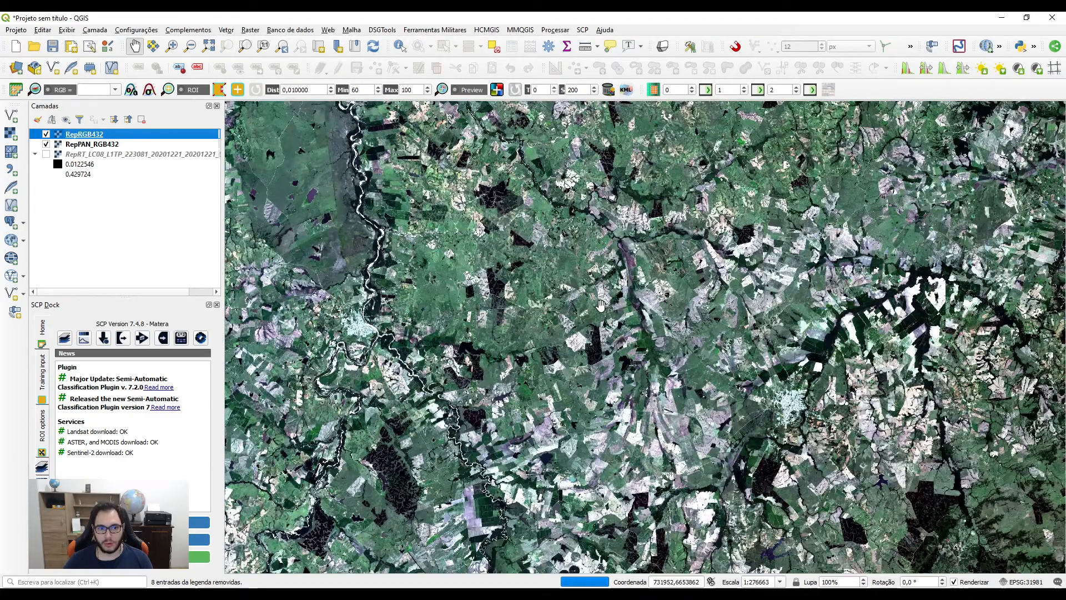
pyautogui.scroll(2, 619, 327)
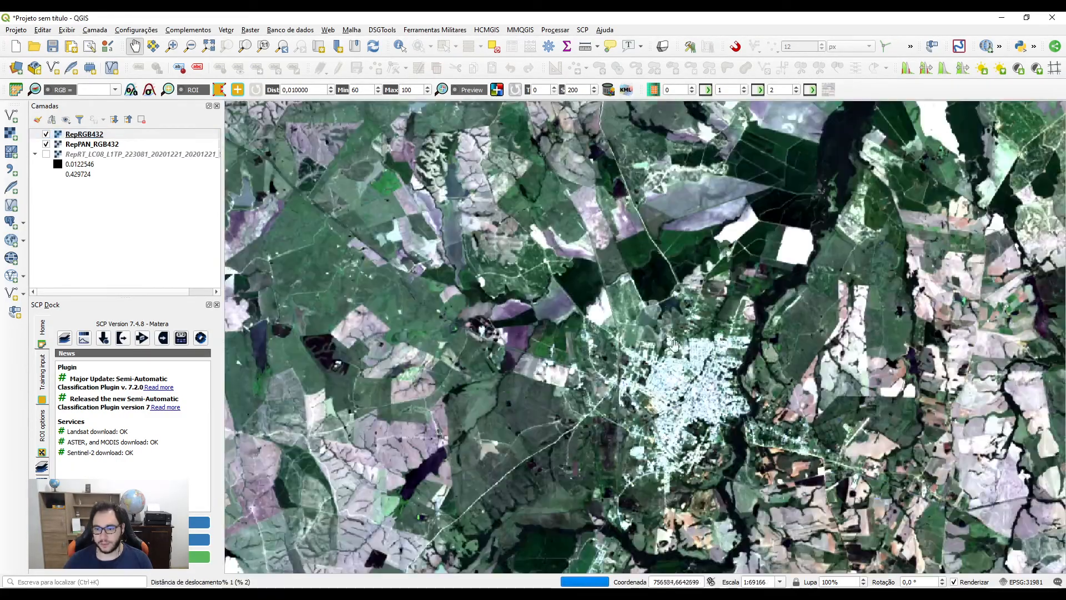
pyautogui.moveTo(674, 345); pyautogui.dragTo(627, 296)
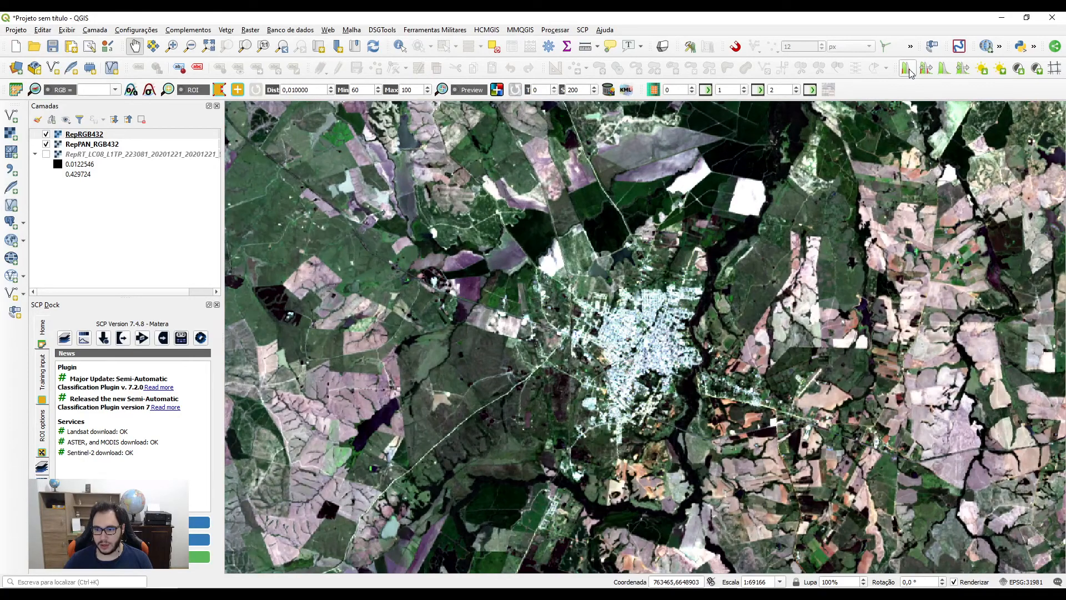
# Examine RepRGB432 around the city, and hide it to view RepPAN_RGB432 over the same area
pyautogui.scroll(6, 648, 342)
pyautogui.moveTo(659, 302); pyautogui.dragTo(707, 360)
pyautogui.scroll(-1, 589, 273)
pyautogui.scroll(-1, 632, 327)
pyautogui.moveTo(549, 263); pyautogui.dragTo(570, 316)
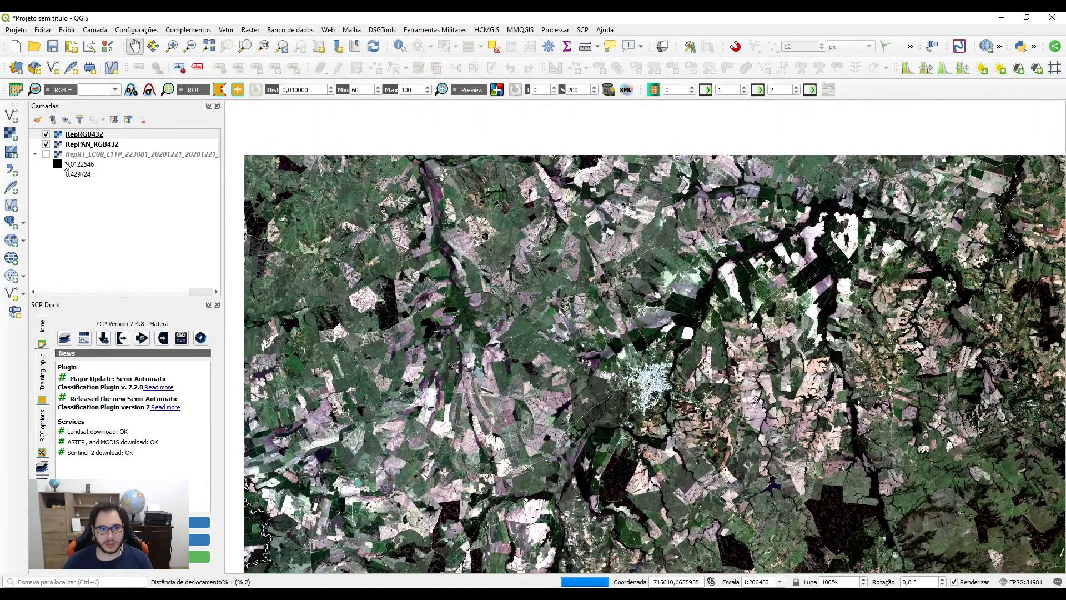
pyautogui.click(46, 134)
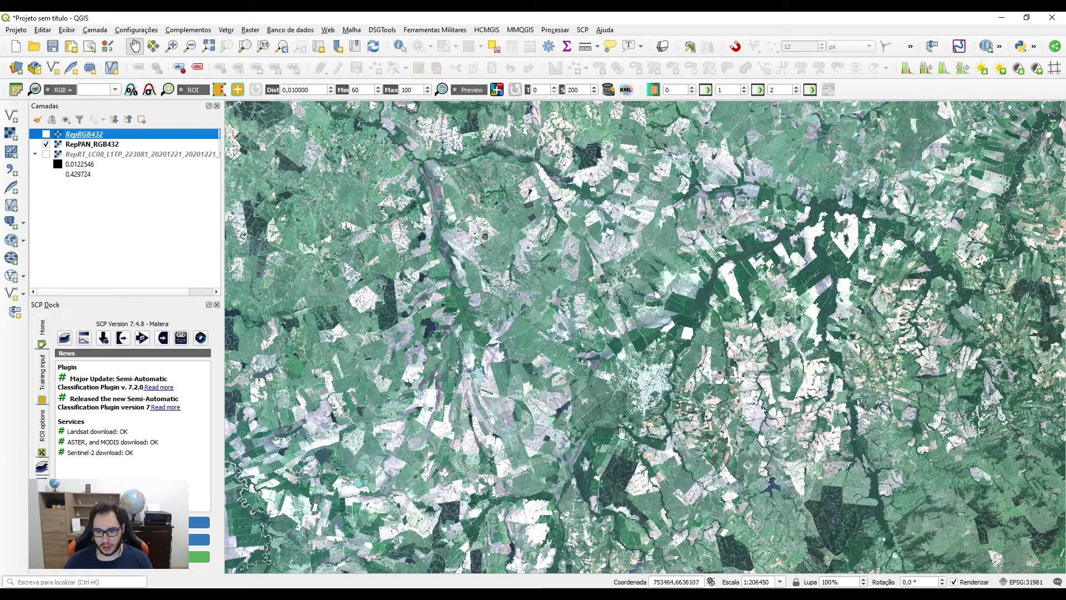
pyautogui.scroll(1, 656, 399)
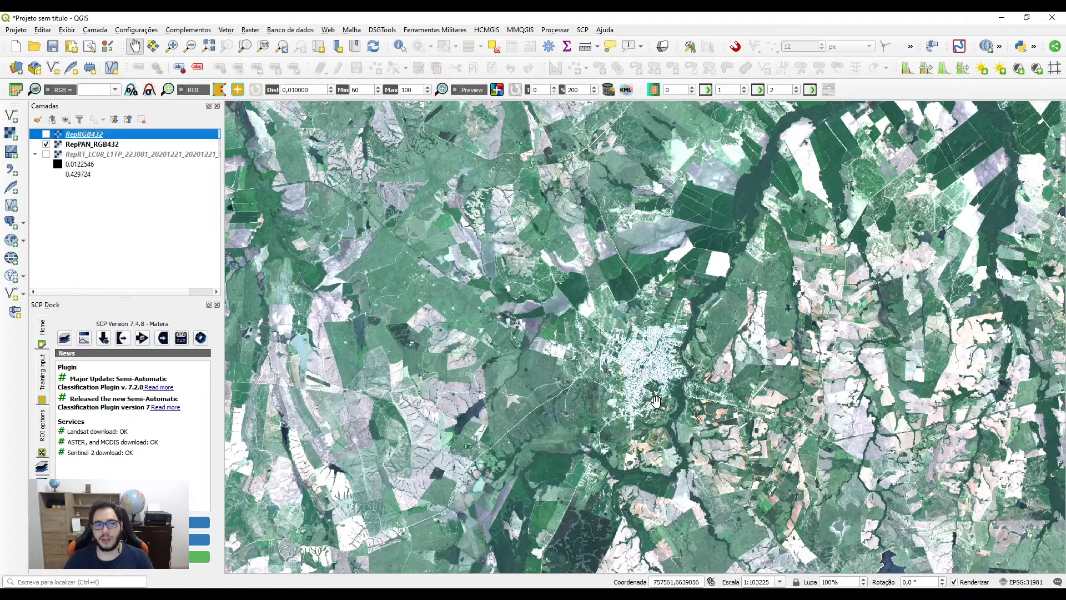
# Check the coordinate reference system of RepRGB432 in its layer properties
pyautogui.rightClick(79, 134)
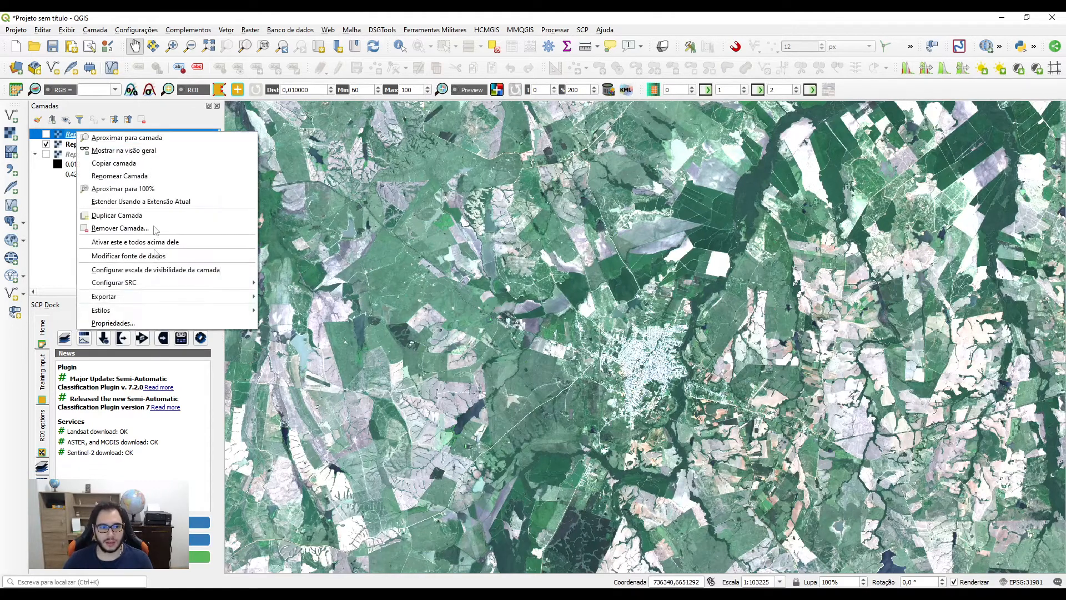
pyautogui.click(111, 323)
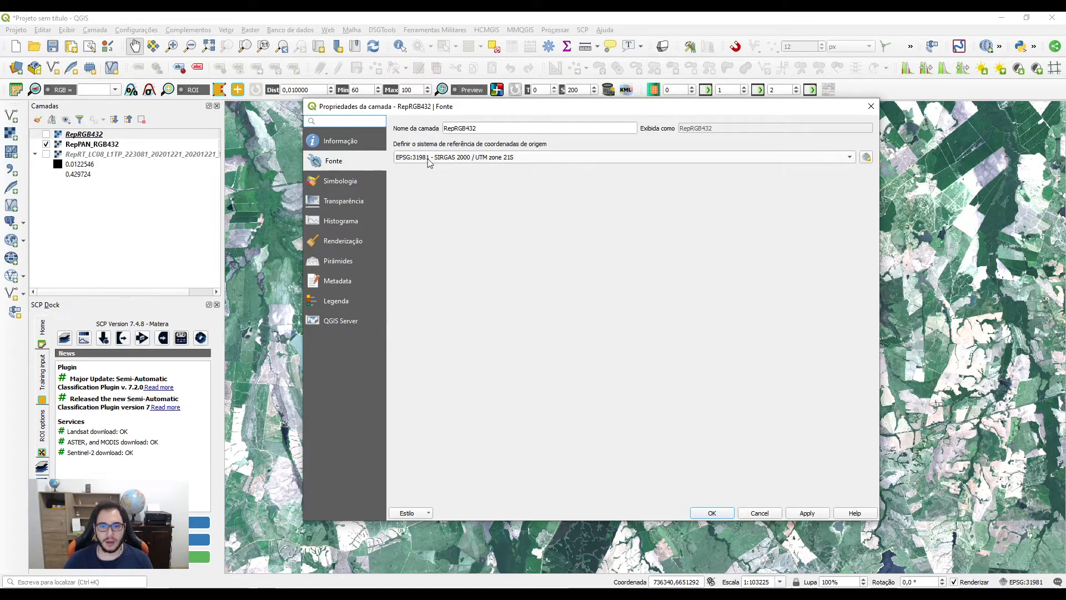
pyautogui.moveTo(445, 162)
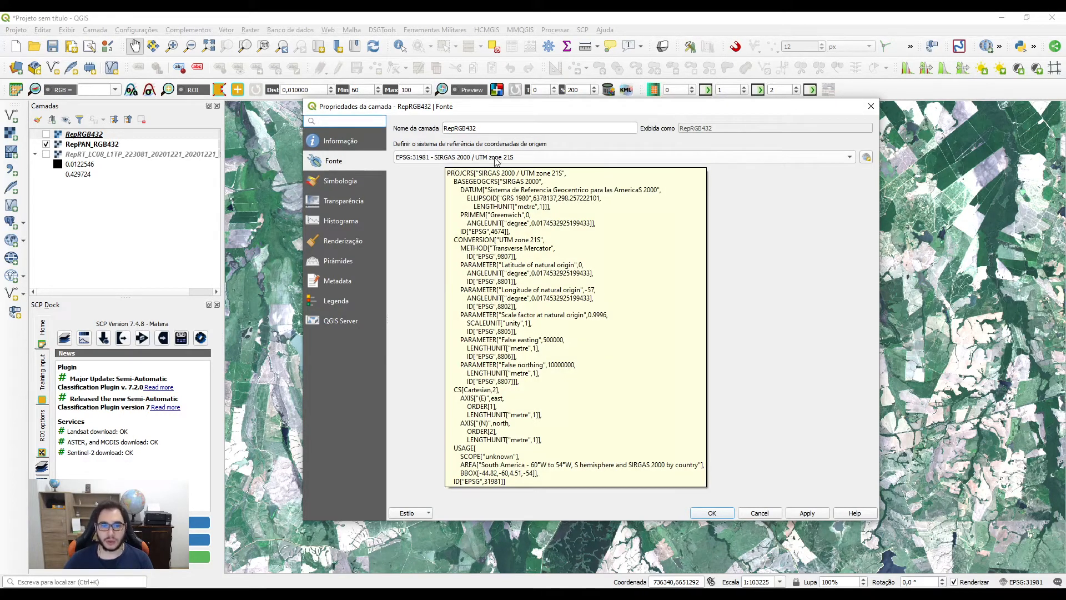
pyautogui.click(870, 106)
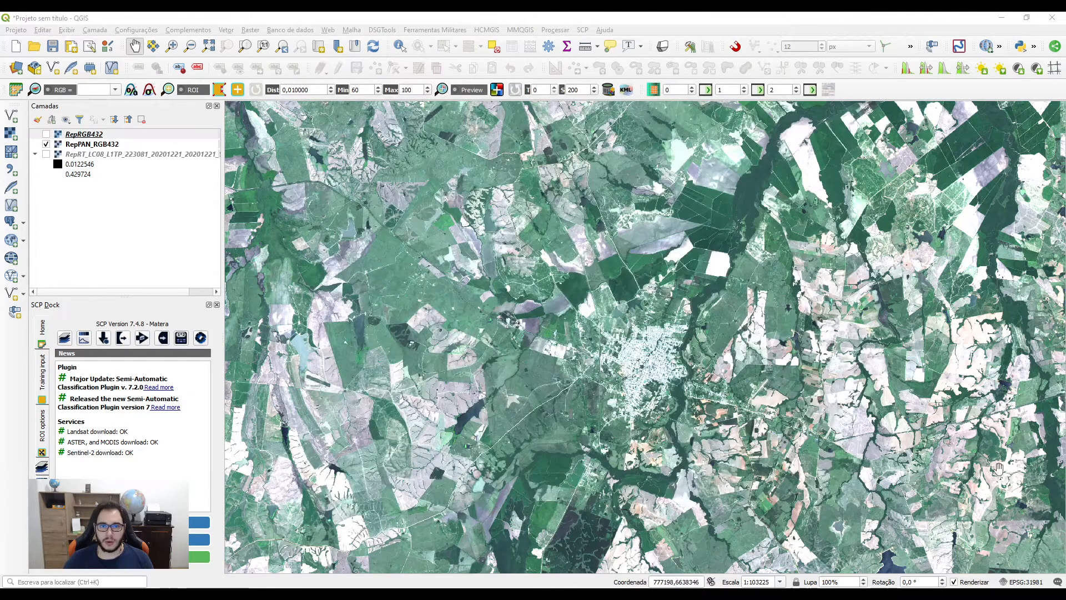
# Add the vector layer Bacia.shp from C:/SRTM to the project
pyautogui.click(10, 115)
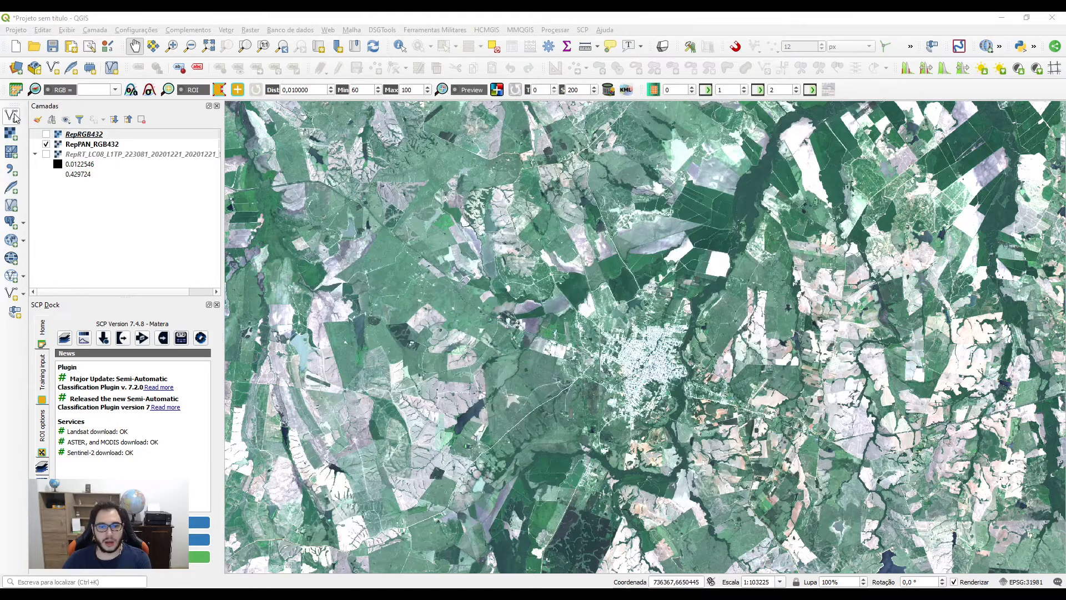
pyautogui.click(836, 227)
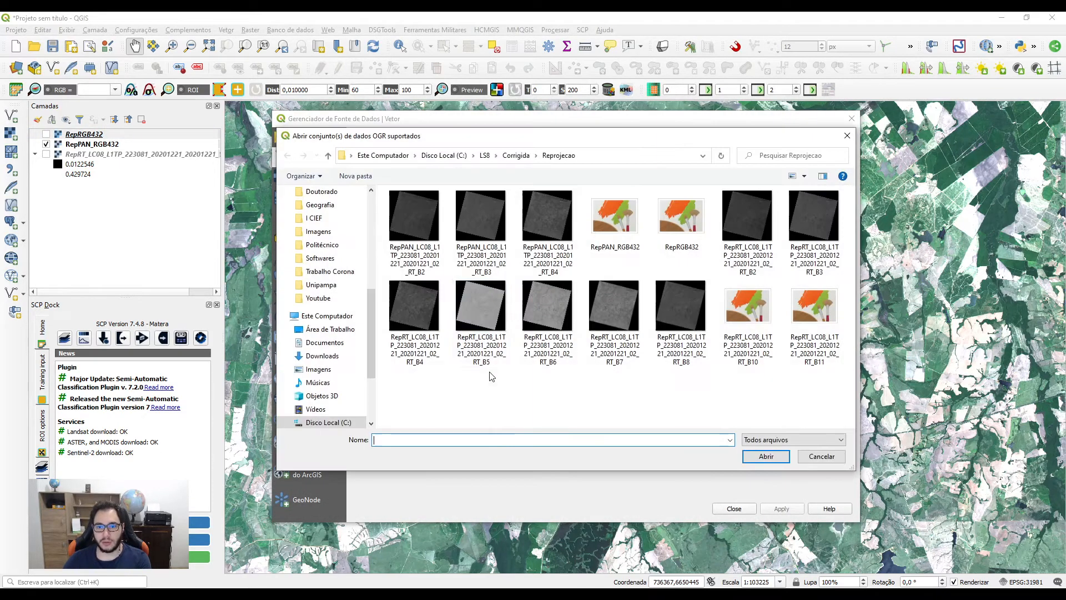
pyautogui.hotkey('alt', 'Up')
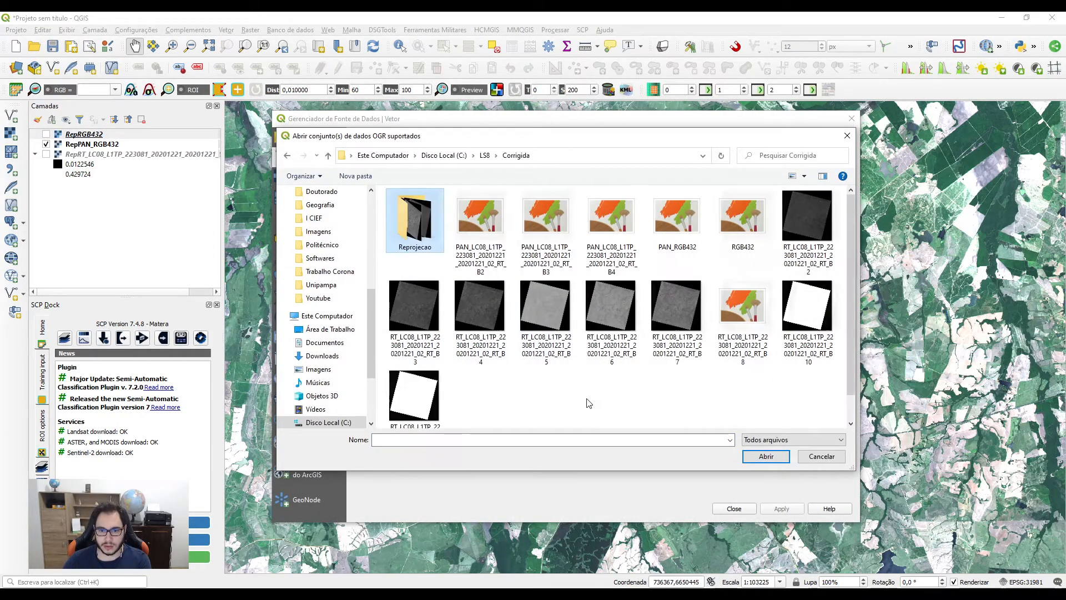
pyautogui.click(328, 423)
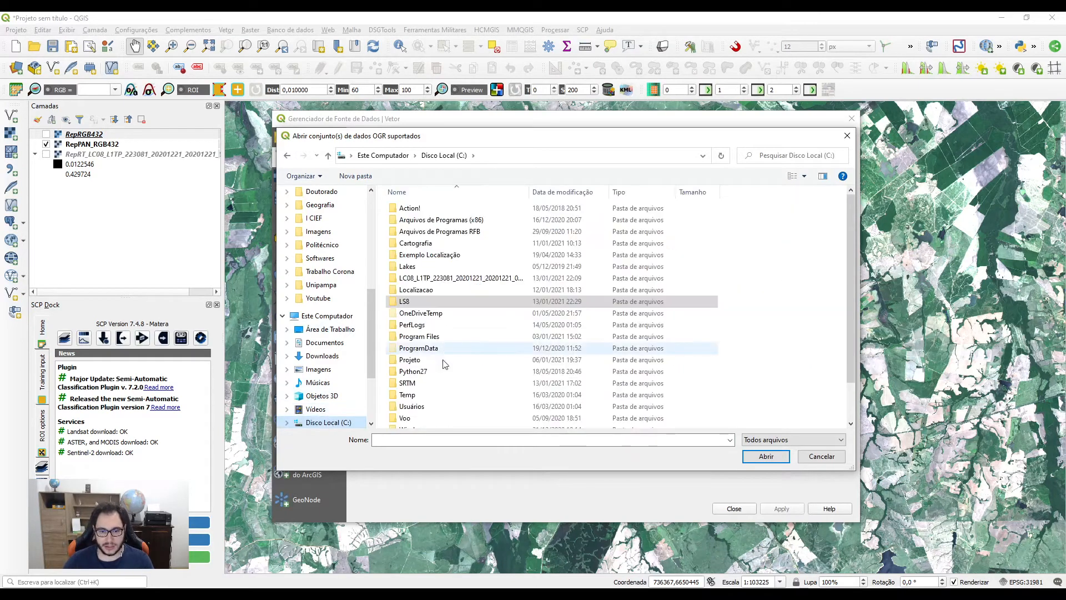
pyautogui.doubleClick(432, 383)
pyautogui.doubleClick(676, 220)
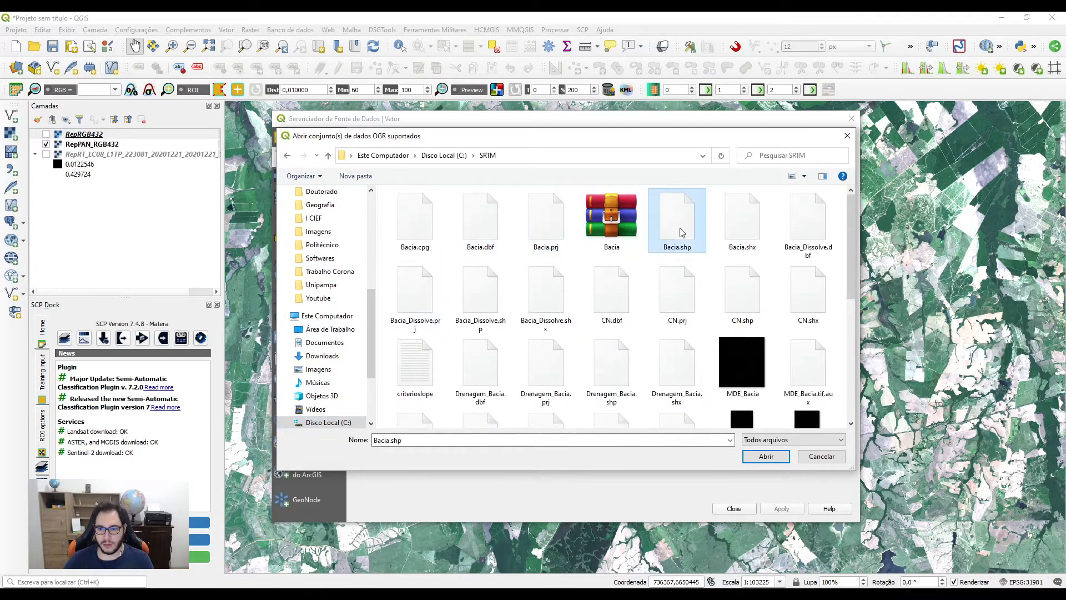
pyautogui.click(779, 509)
pyautogui.click(734, 509)
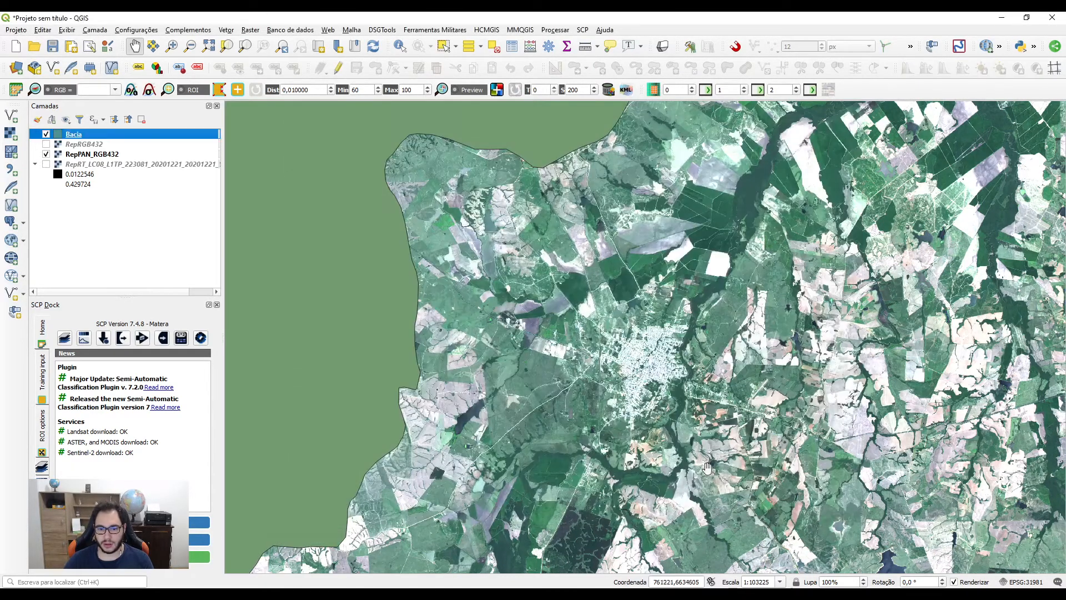
# Set the Bacia layer's simple fill style to no brush (Sem pincel)
pyautogui.rightClick(80, 137)
pyautogui.click(86, 143)
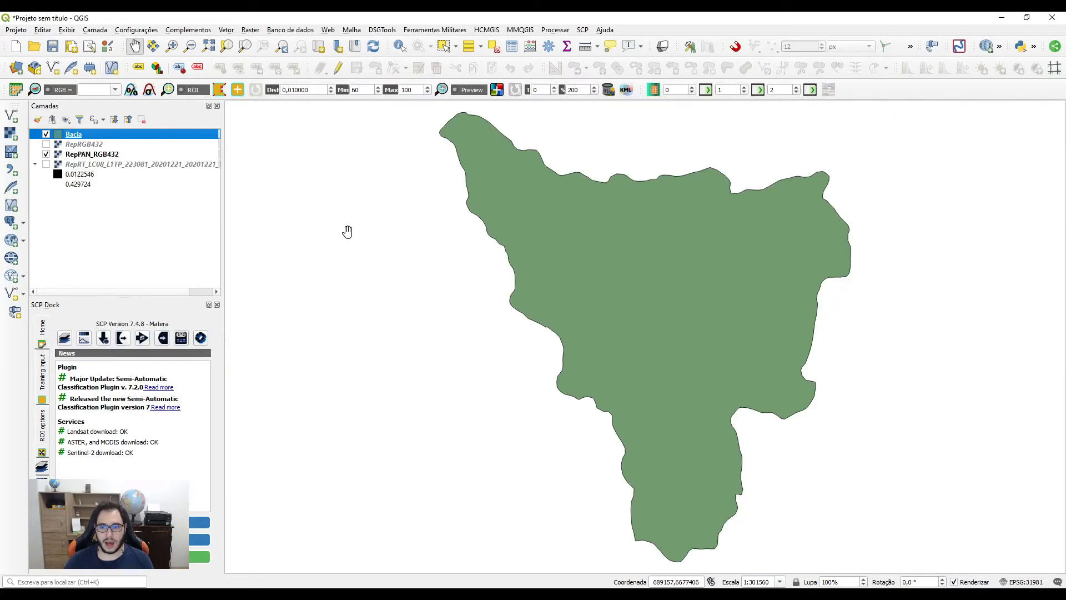
pyautogui.doubleClick(74, 137)
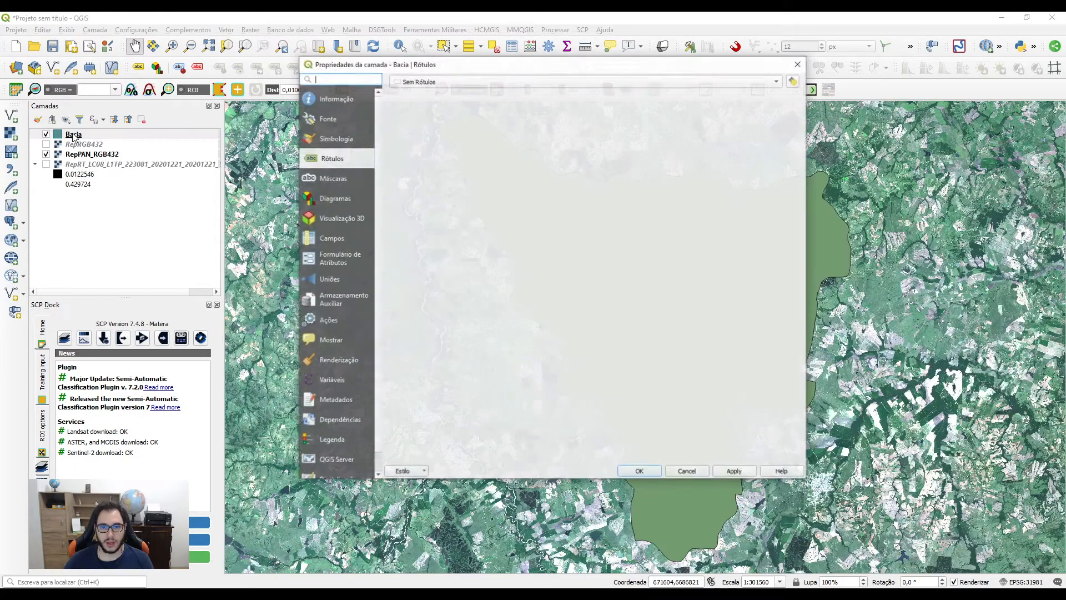
pyautogui.click(319, 143)
pyautogui.click(555, 106)
pyautogui.click(592, 219)
pyautogui.click(551, 230)
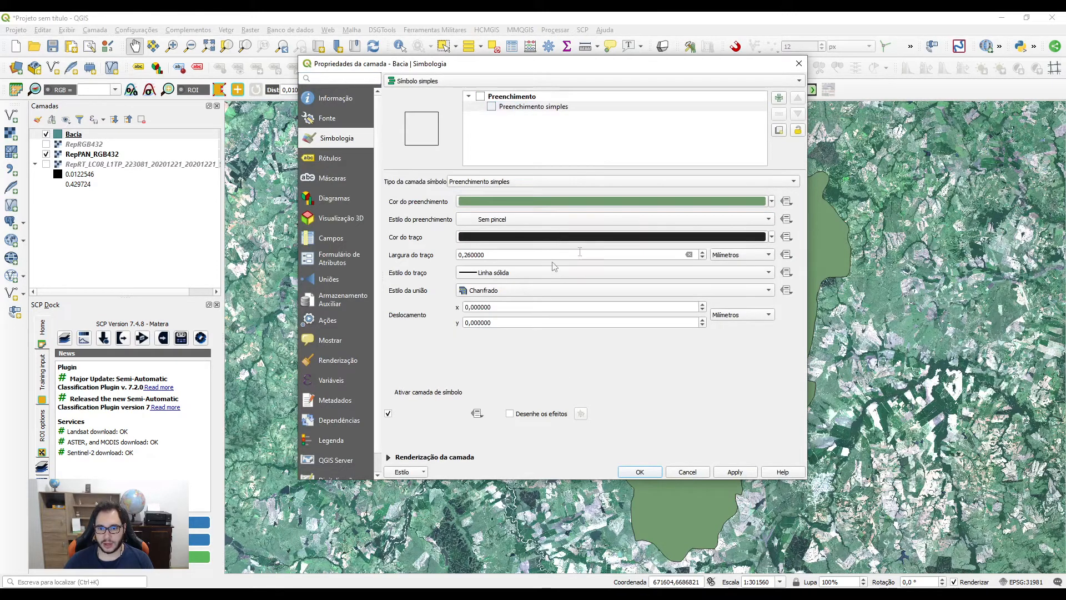
# Give the Bacia outline a red stroke, 0,5 mm wide, with the dash-dot style (Linha com traço + ponto), and apply it
pyautogui.click(771, 238)
pyautogui.click(497, 411)
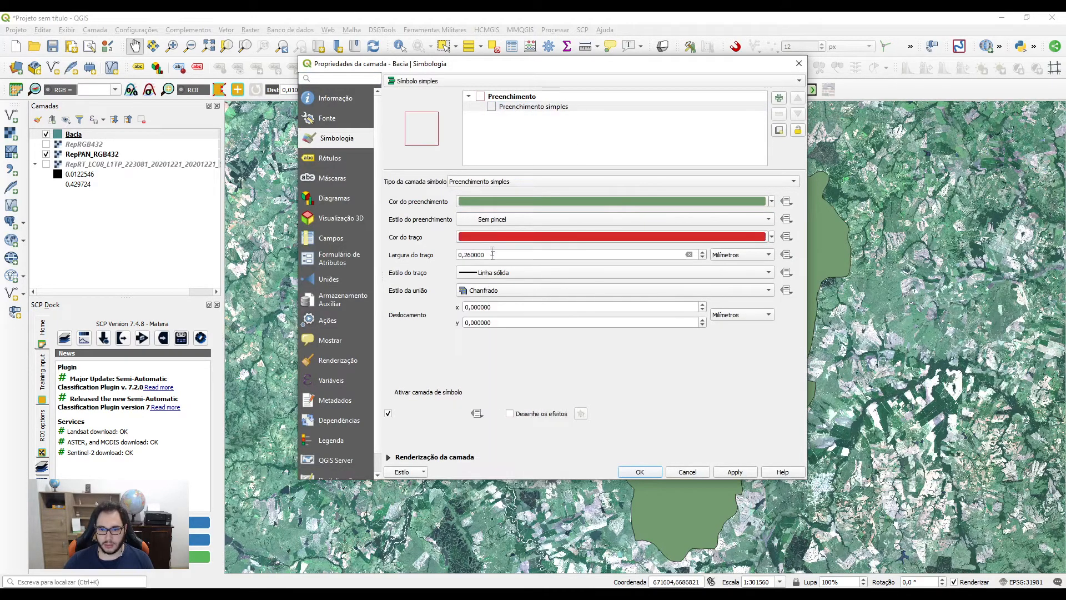
pyautogui.moveTo(493, 255); pyautogui.dragTo(438, 254)
pyautogui.write('0')
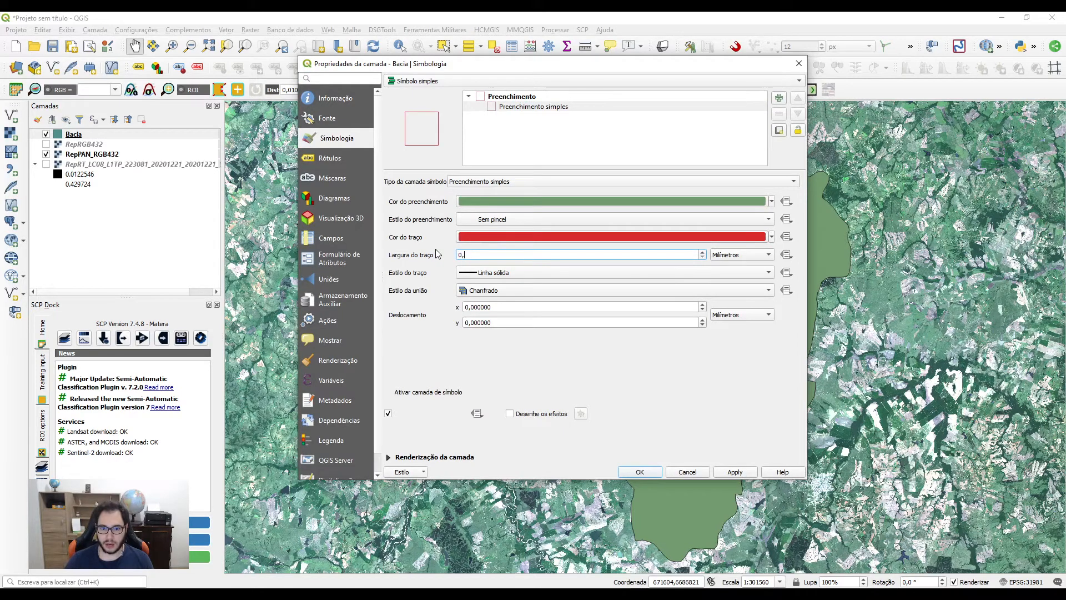
pyautogui.write(',5')
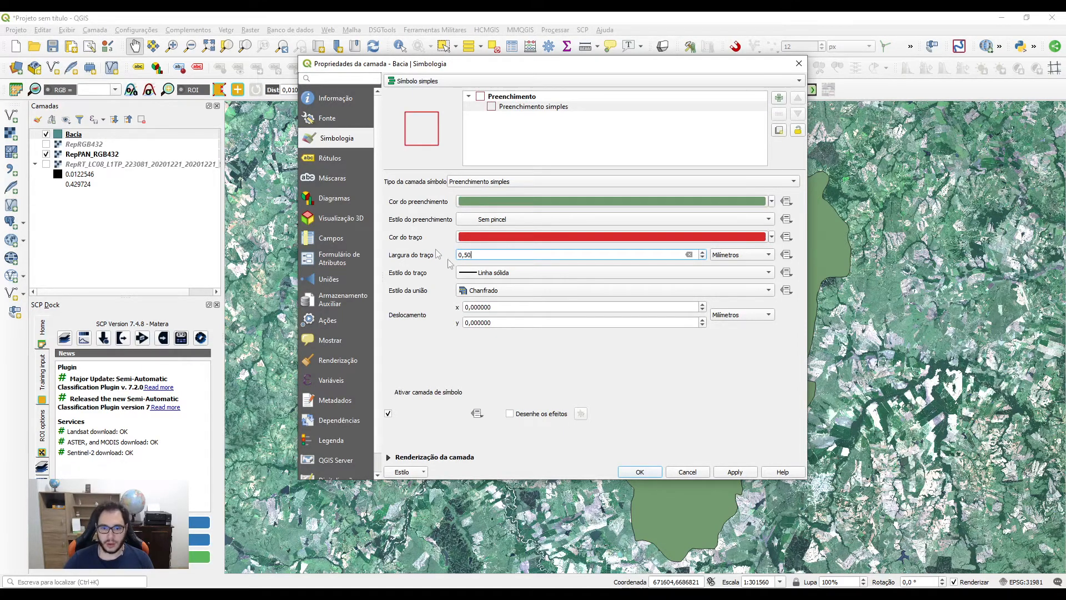
pyautogui.click(611, 272)
pyautogui.click(533, 317)
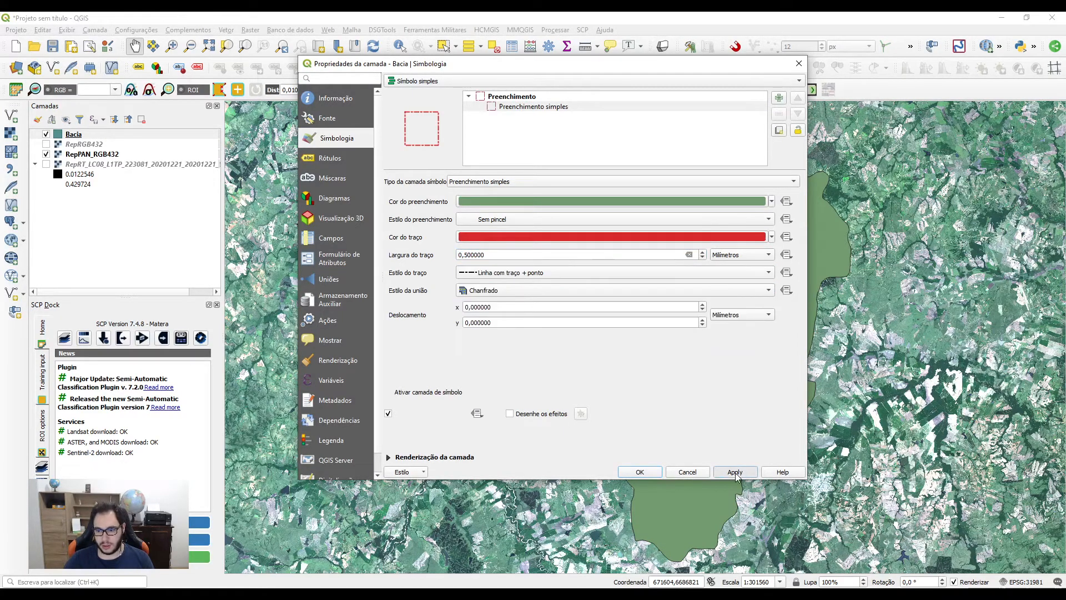
pyautogui.click(734, 472)
pyautogui.click(639, 472)
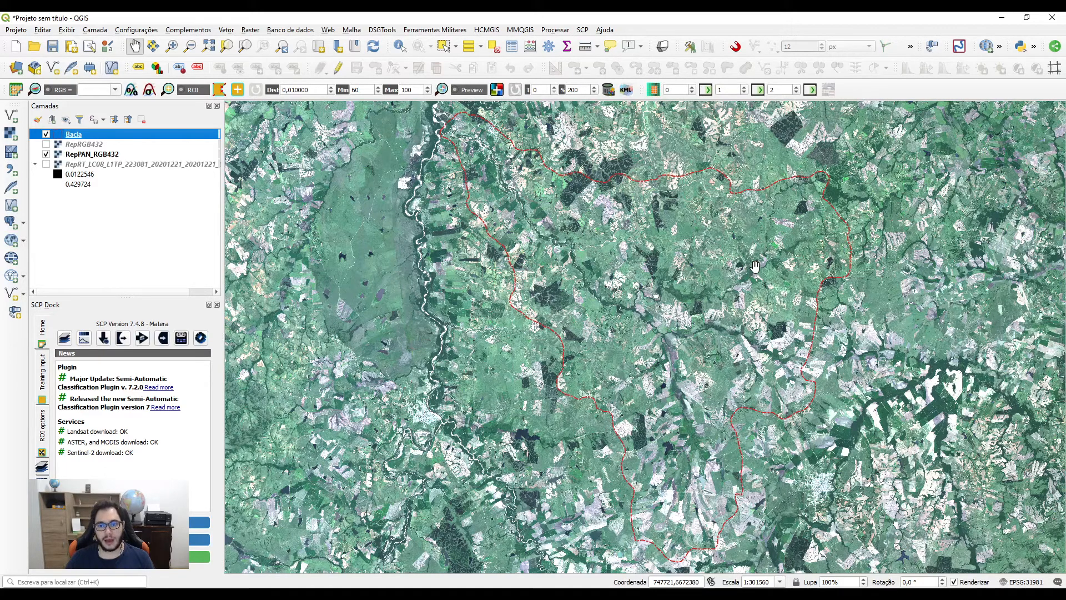
# Check the coordinate reference systems of the RepPAN_RGB432 and Bacia layers in their source properties
pyautogui.rightClick(115, 153)
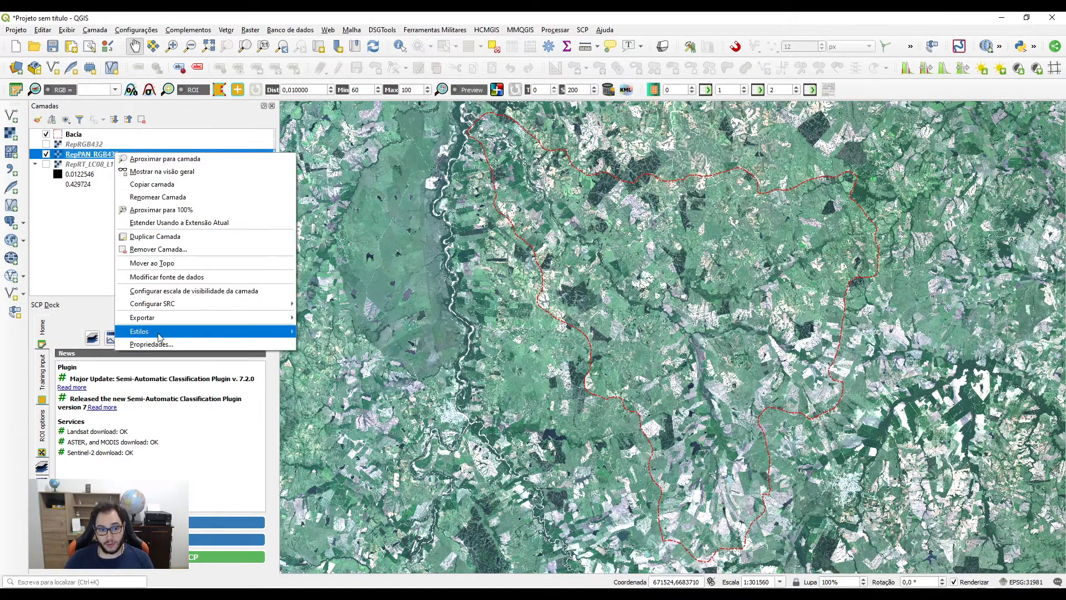
pyautogui.click(156, 344)
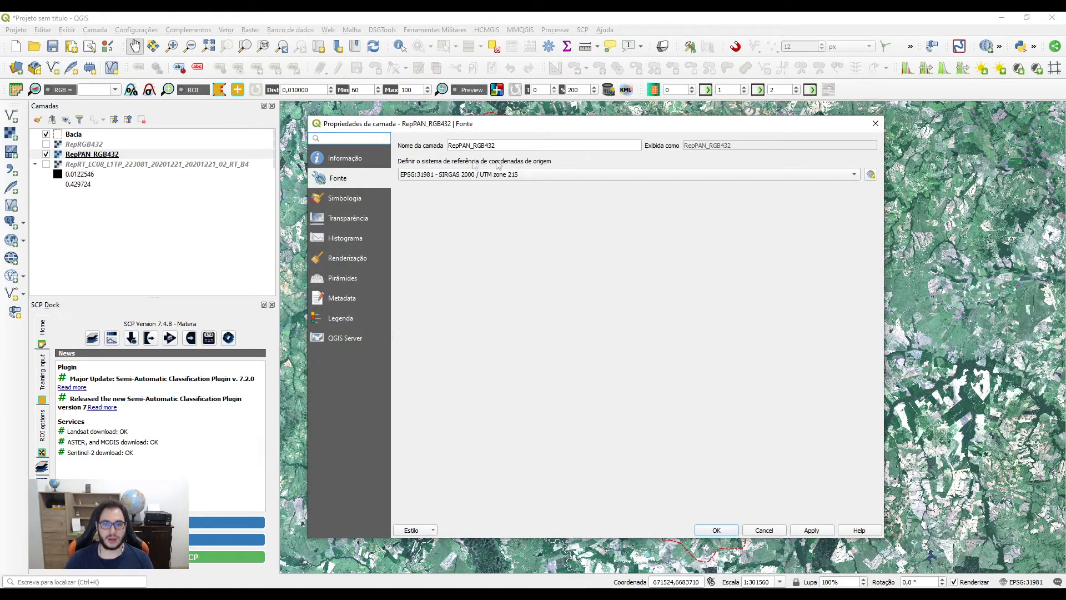
pyautogui.click(876, 124)
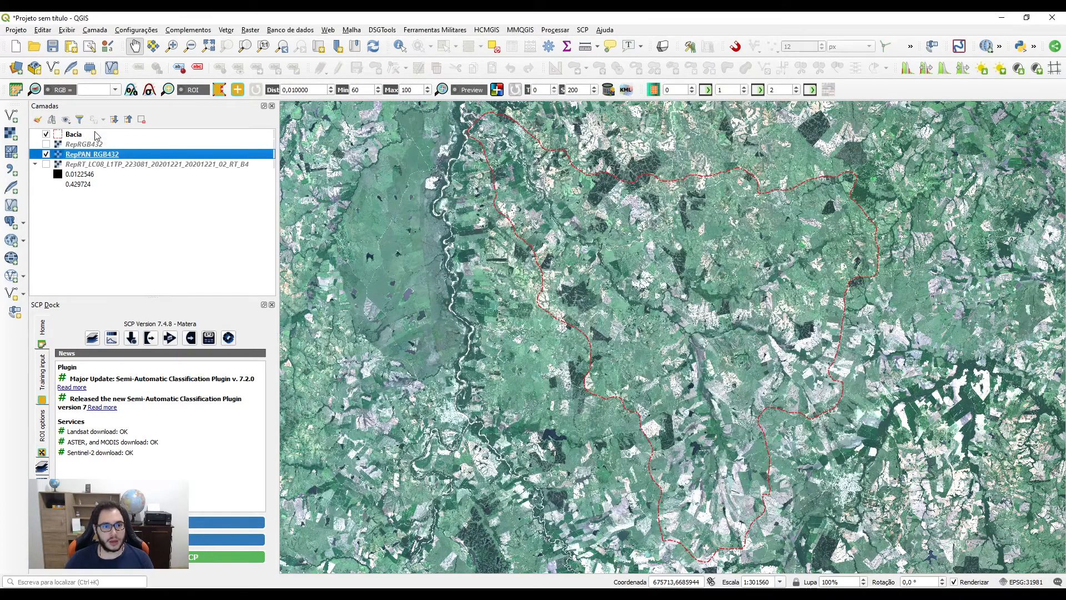
pyautogui.rightClick(204, 134)
pyautogui.click(185, 346)
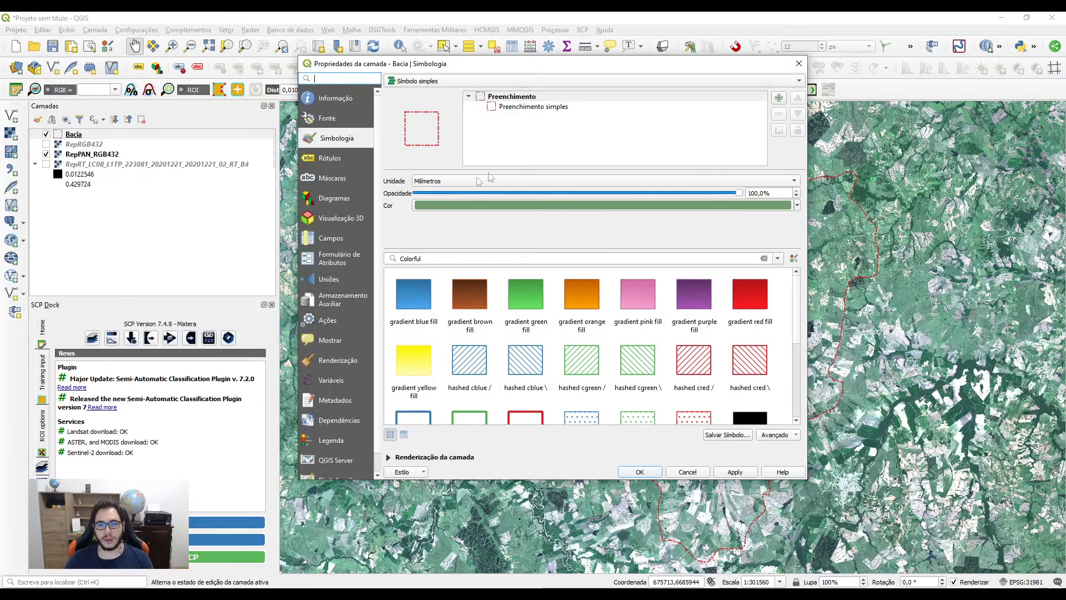
pyautogui.click(332, 119)
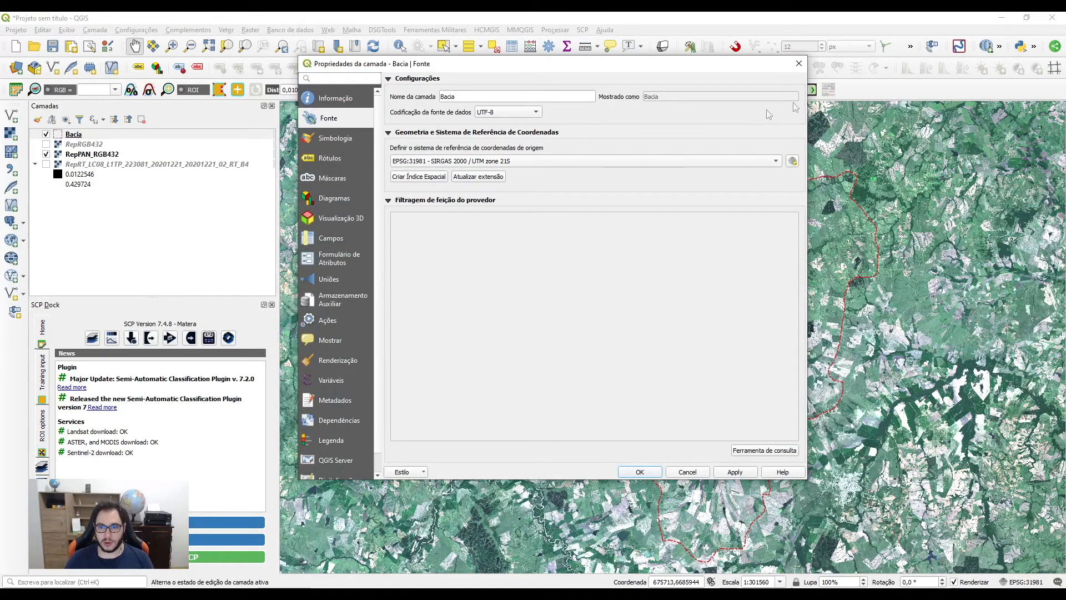
pyautogui.click(798, 63)
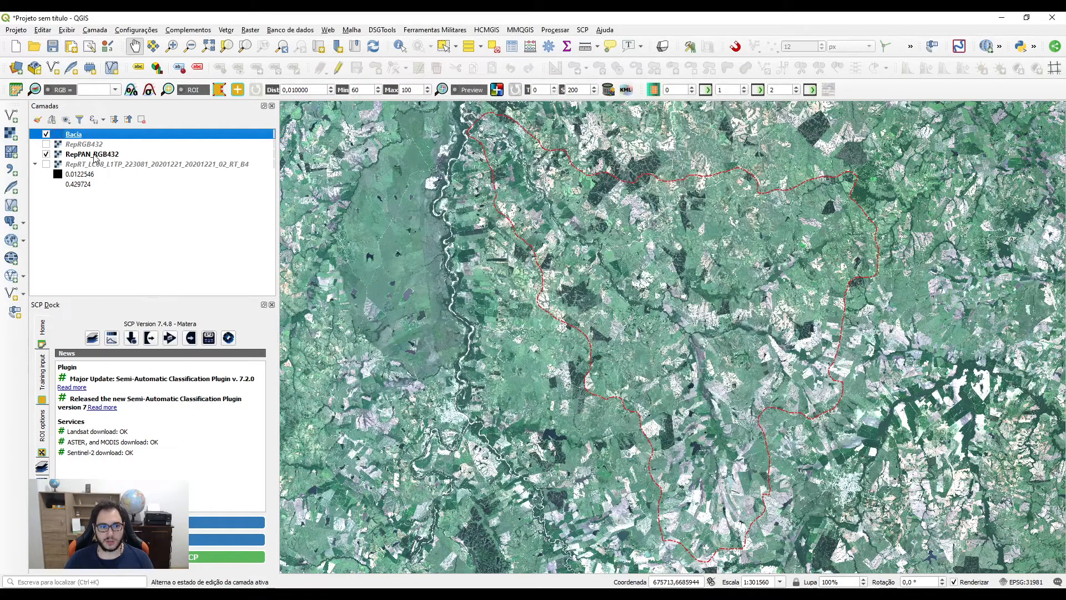
# Start clipping a raster by mask layer, with RepPAN_RGB432 as the input and Bacia as the mask
pyautogui.click(250, 30)
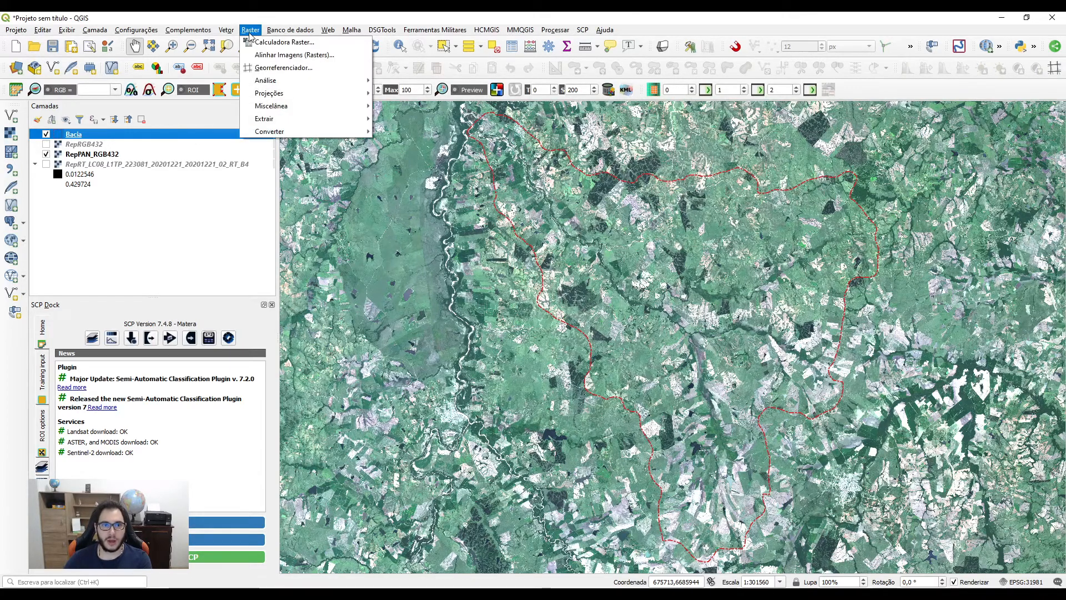
pyautogui.moveTo(289, 119)
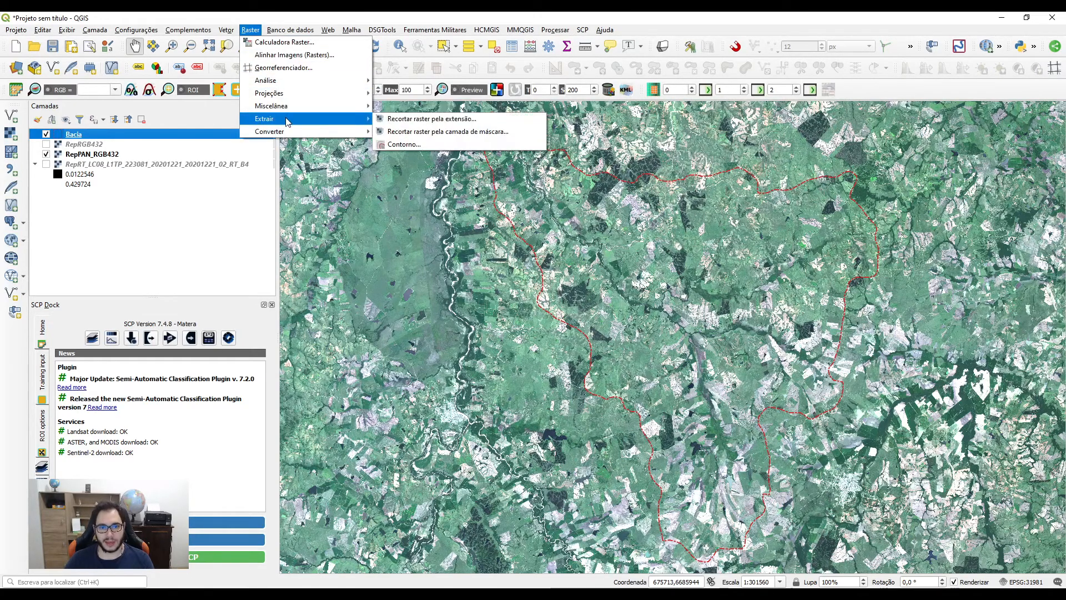
pyautogui.click(412, 135)
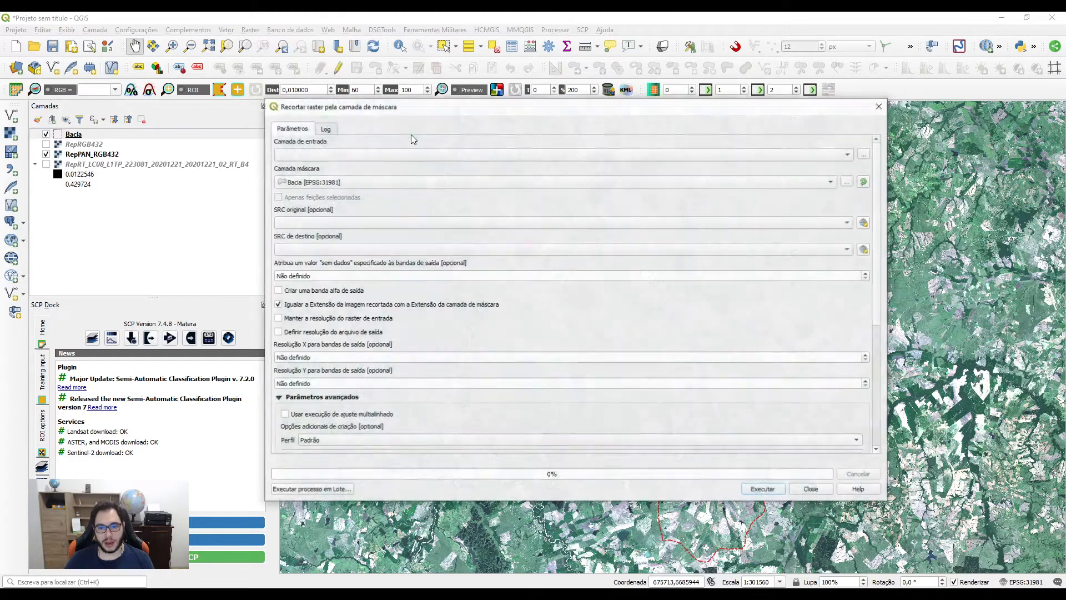
pyautogui.click(311, 158)
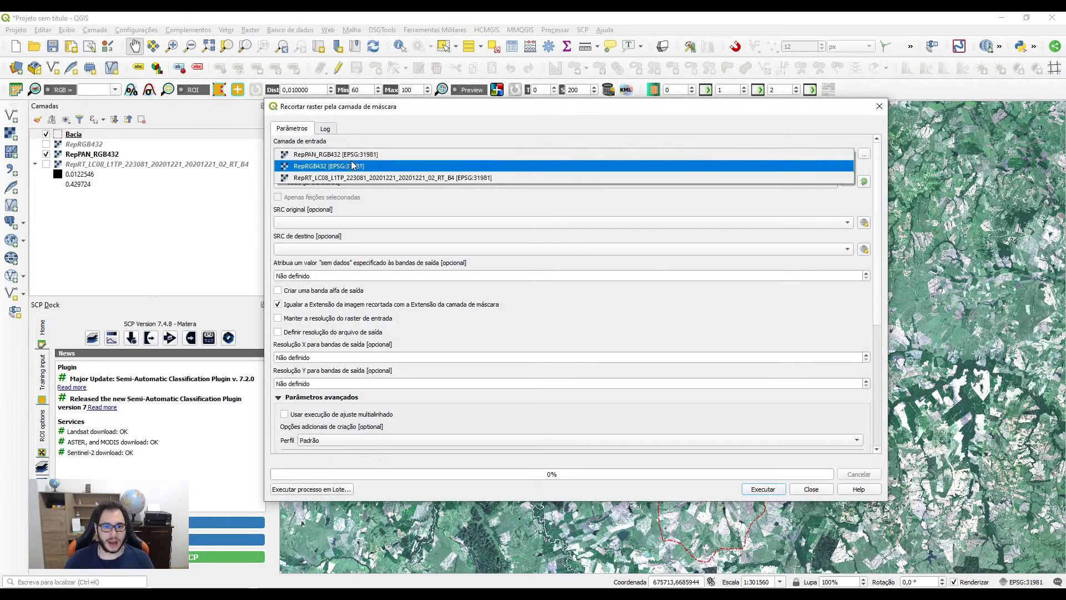
pyautogui.click(312, 158)
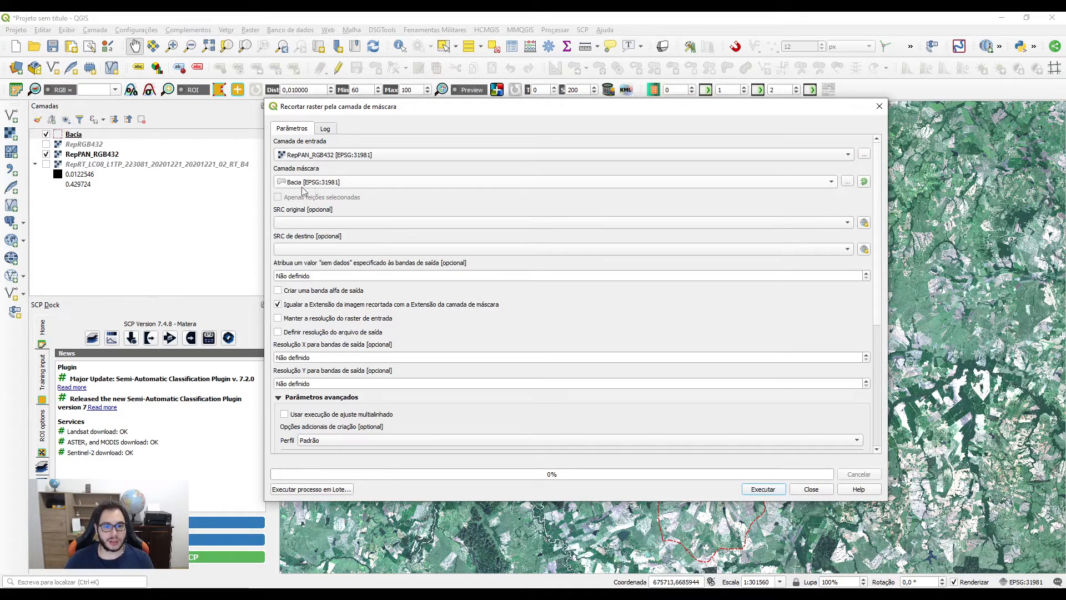
# Set both the source and target CRS of the clip to the project CRS, EPSG:31981 - SIRGAS 2000 / UTM zone 21S
pyautogui.click(363, 223)
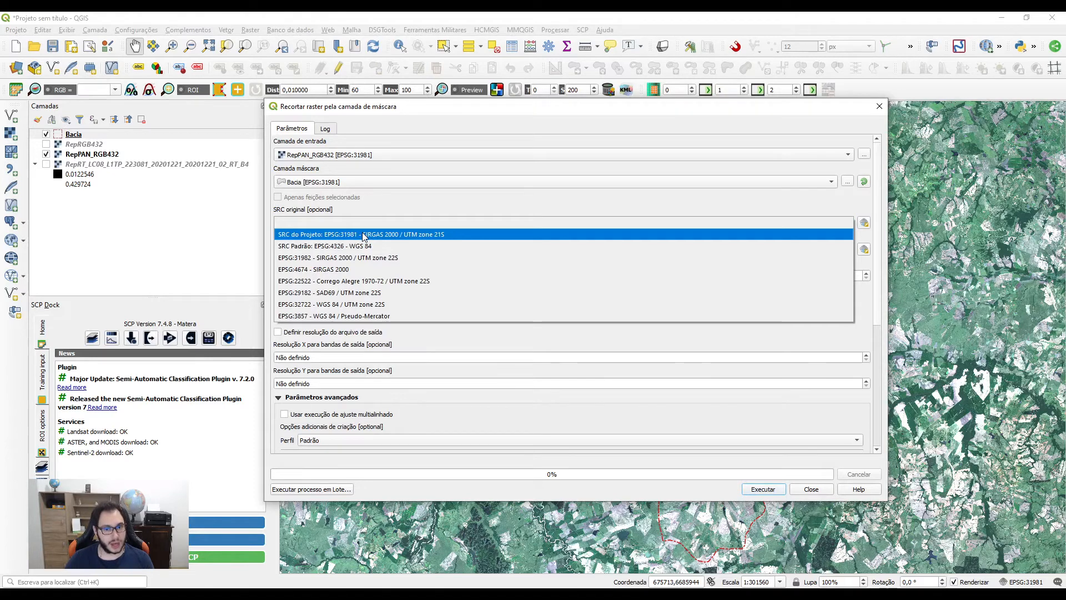
pyautogui.click(364, 234)
pyautogui.click(349, 249)
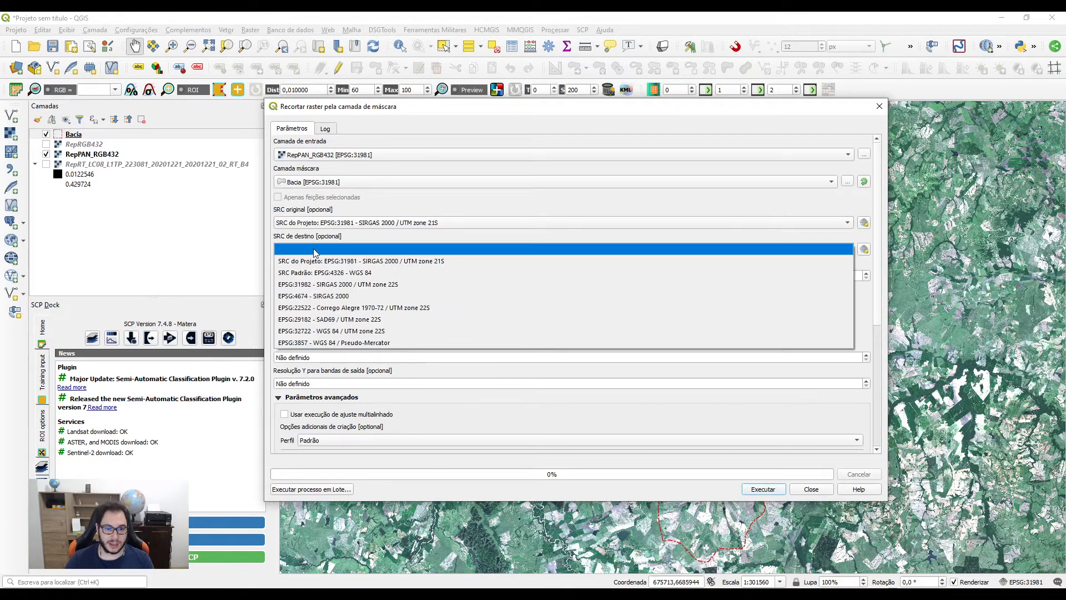
pyautogui.click(349, 261)
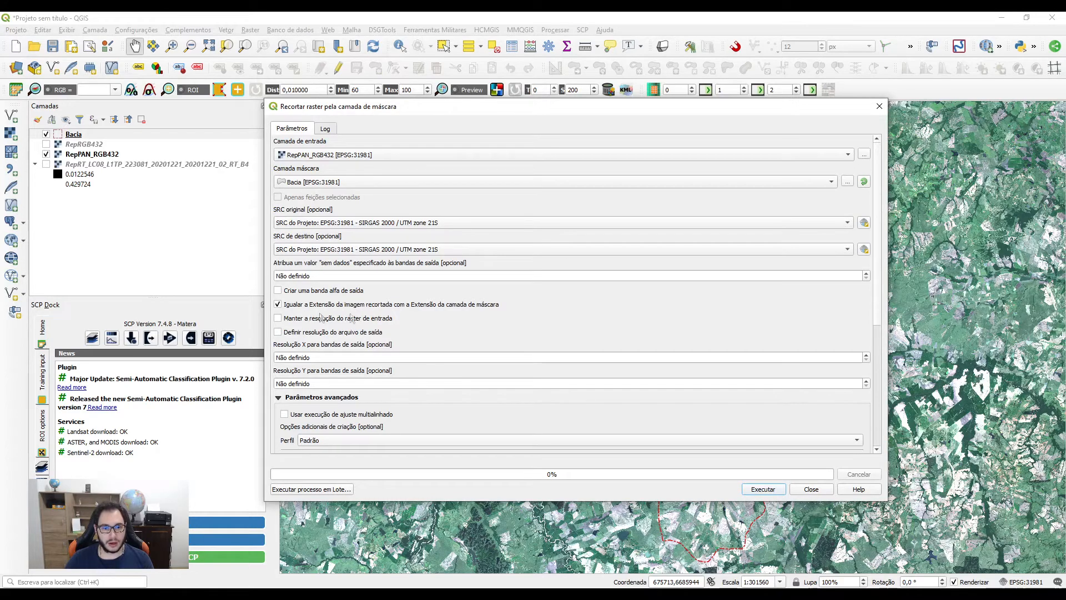
# Set the X and Y resolution of the clip's output bands to 15
pyautogui.moveTo(327, 358); pyautogui.dragTo(289, 357)
pyautogui.write('15')
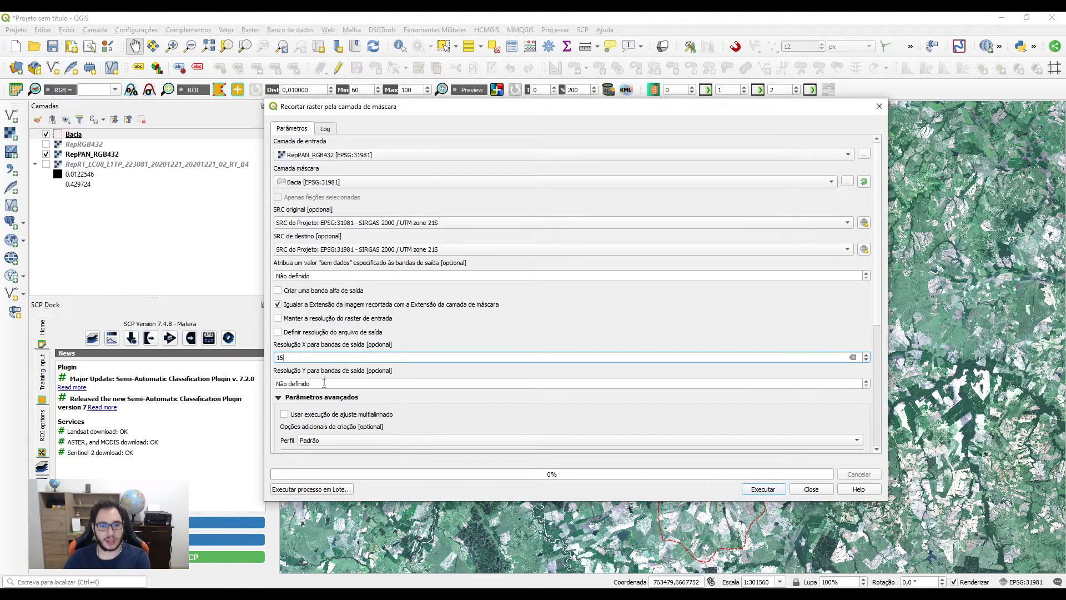
pyautogui.press('Tab')
pyautogui.write('1')
pyautogui.click(532, 332)
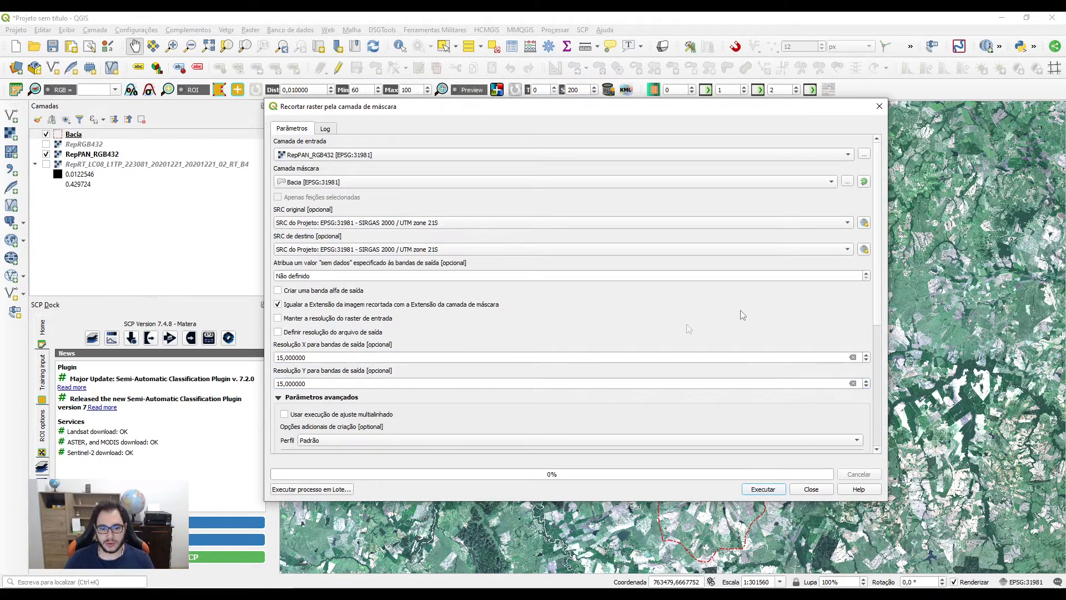
# Choose to save the clipped raster to a file, and create and open a new folder named Bacia inside Reprojecao
pyautogui.moveTo(877, 282); pyautogui.dragTo(878, 284)
pyautogui.scroll(-3, 762, 294)
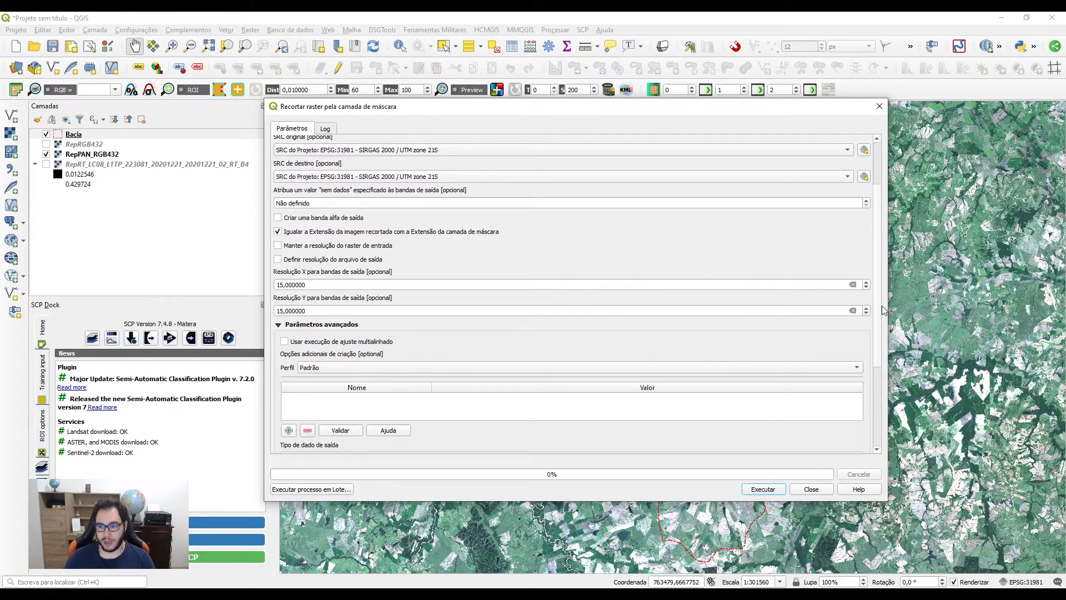
pyautogui.scroll(-5, 881, 333)
pyautogui.scroll(-1, 882, 383)
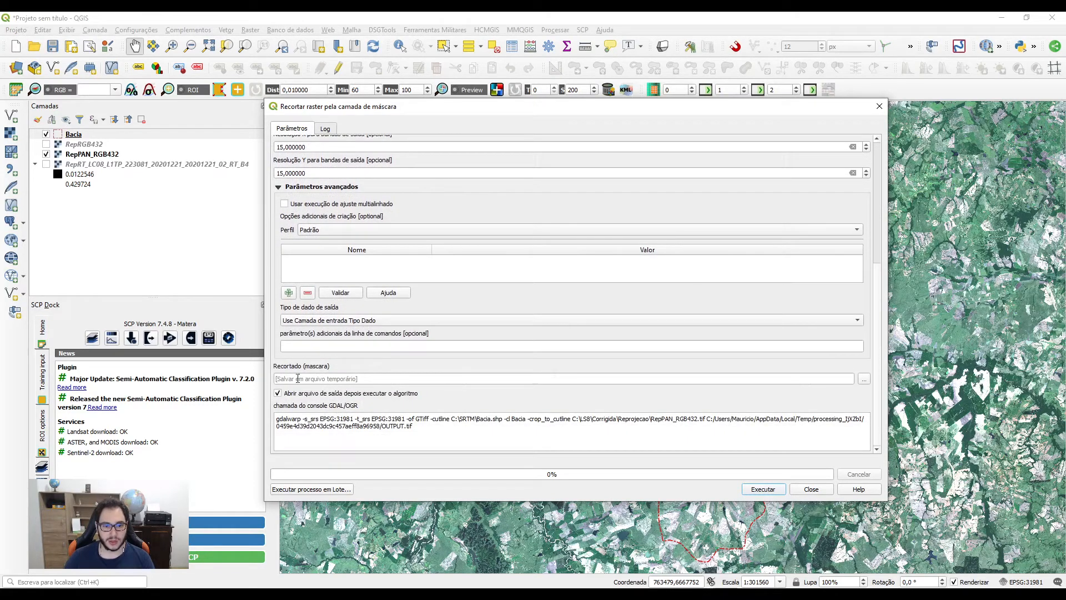
pyautogui.click(864, 378)
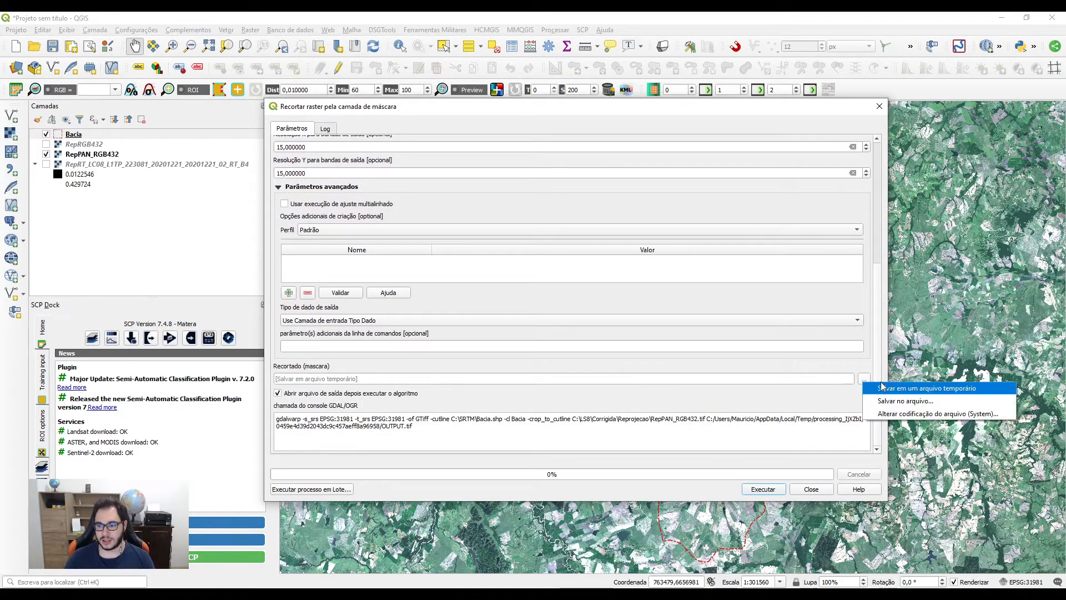
pyautogui.click(891, 402)
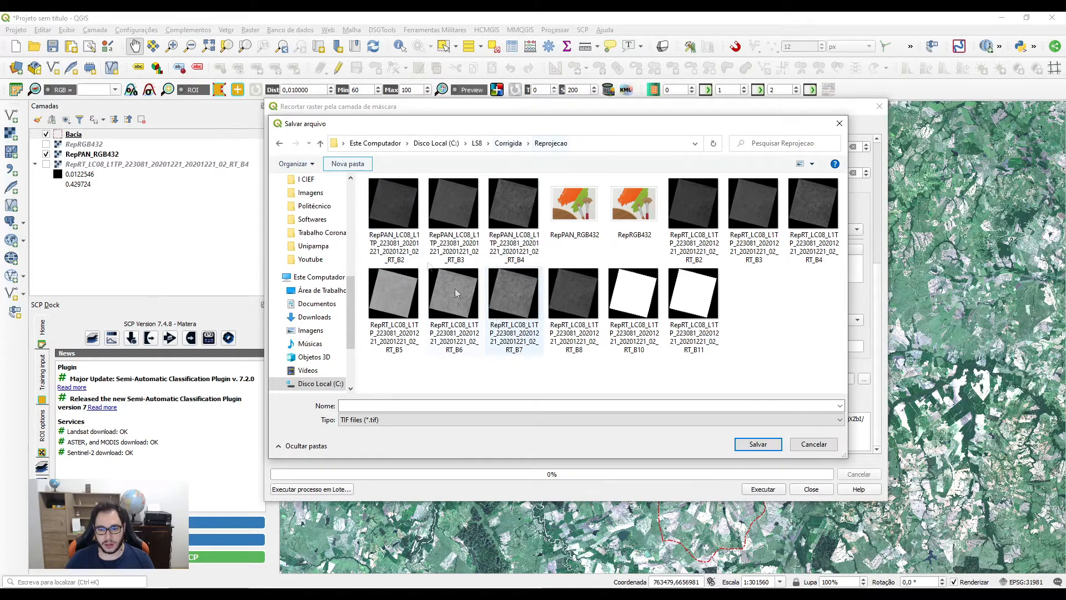
pyautogui.click(347, 163)
pyautogui.write('Bacia')
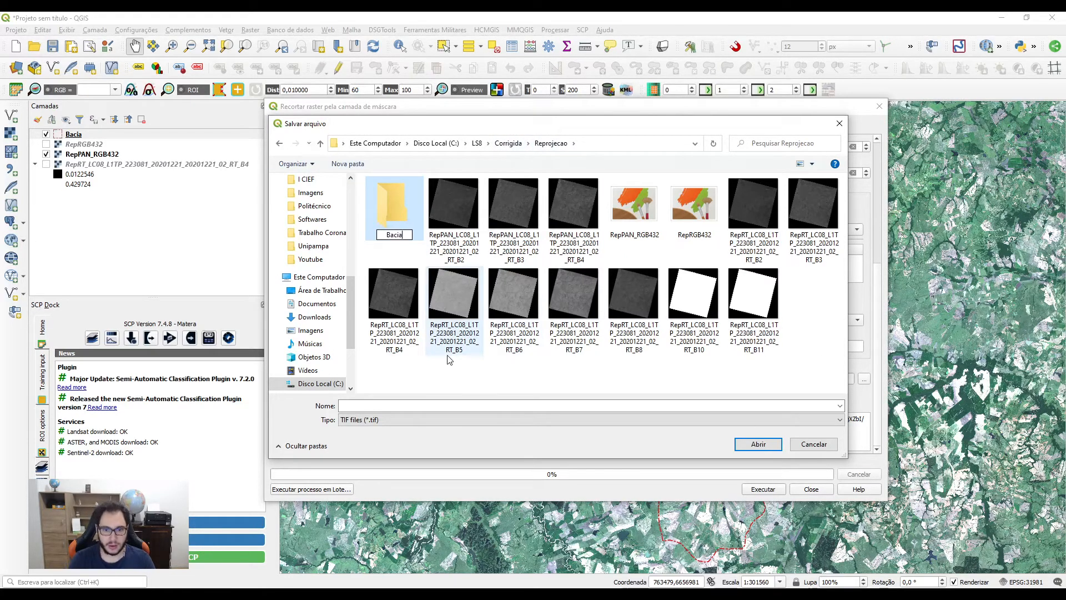
pyautogui.press('Return')
pyautogui.press('Return')
# Save the clipped output as FUS_RGB432Bac in TIF format, run the clip, and close the tool
pyautogui.click(417, 406)
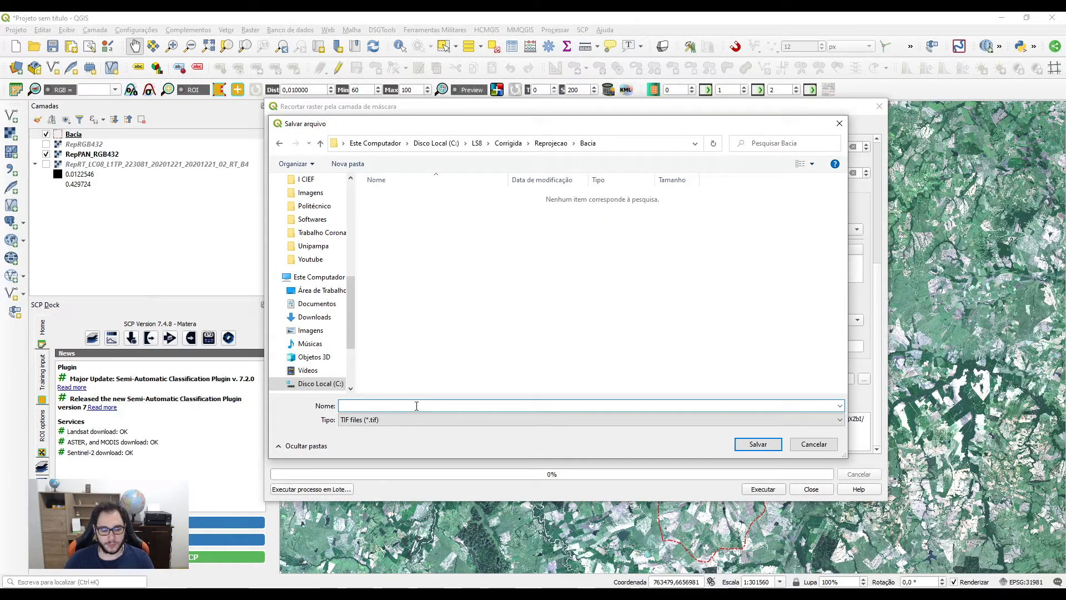
pyautogui.write('PAN')
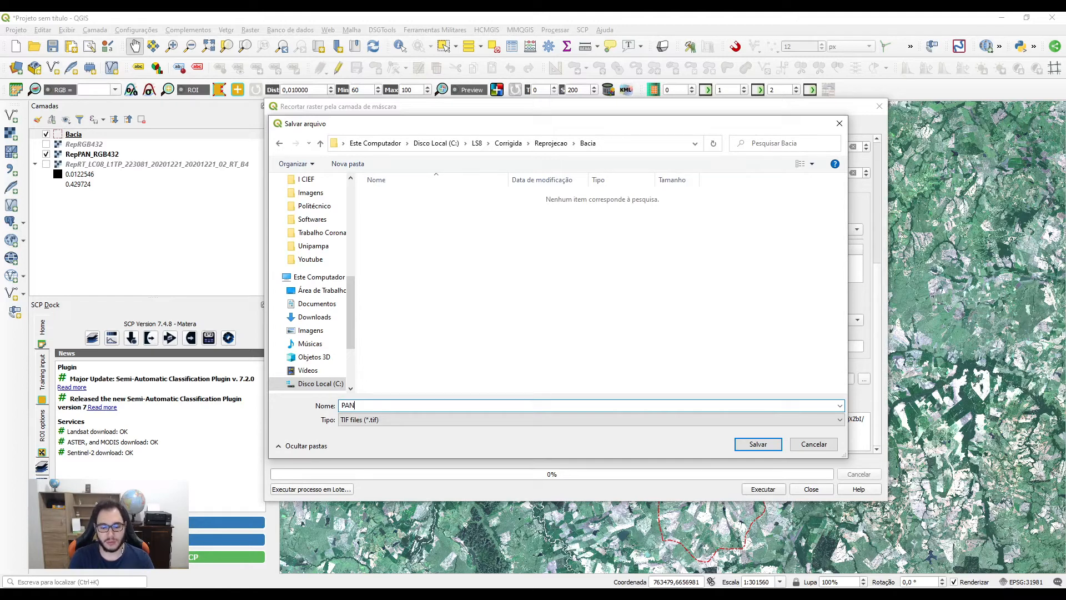
pyautogui.write('F')
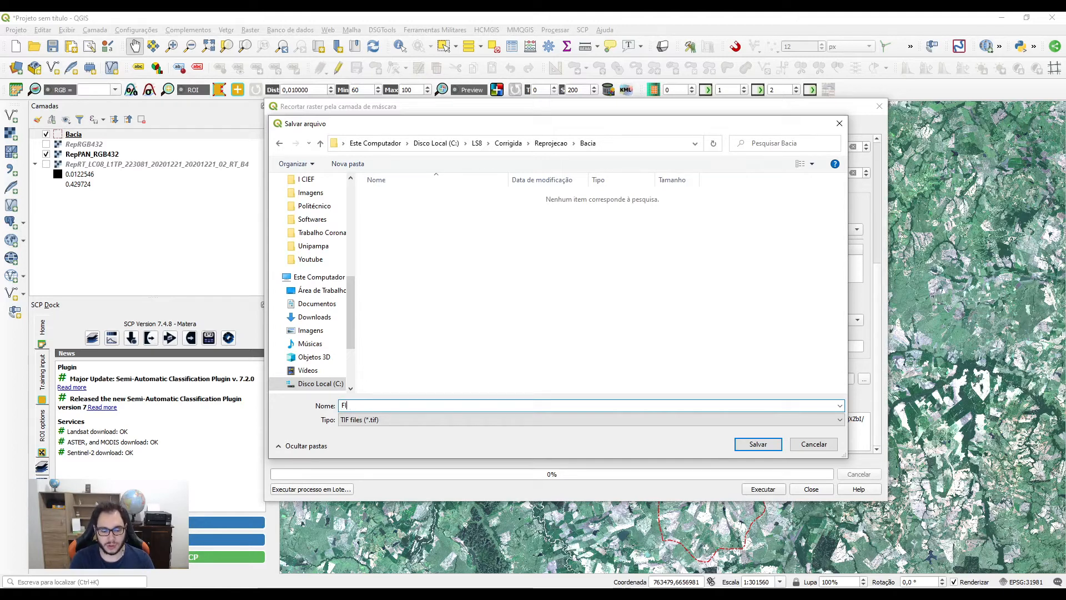
pyautogui.write('US_')
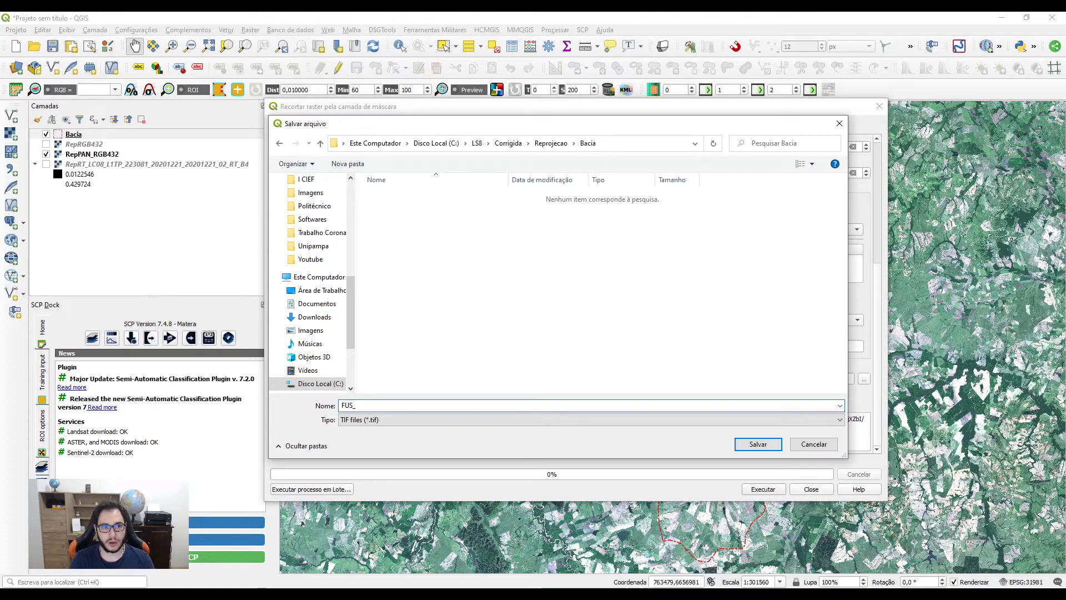
pyautogui.write('RGB432Bac')
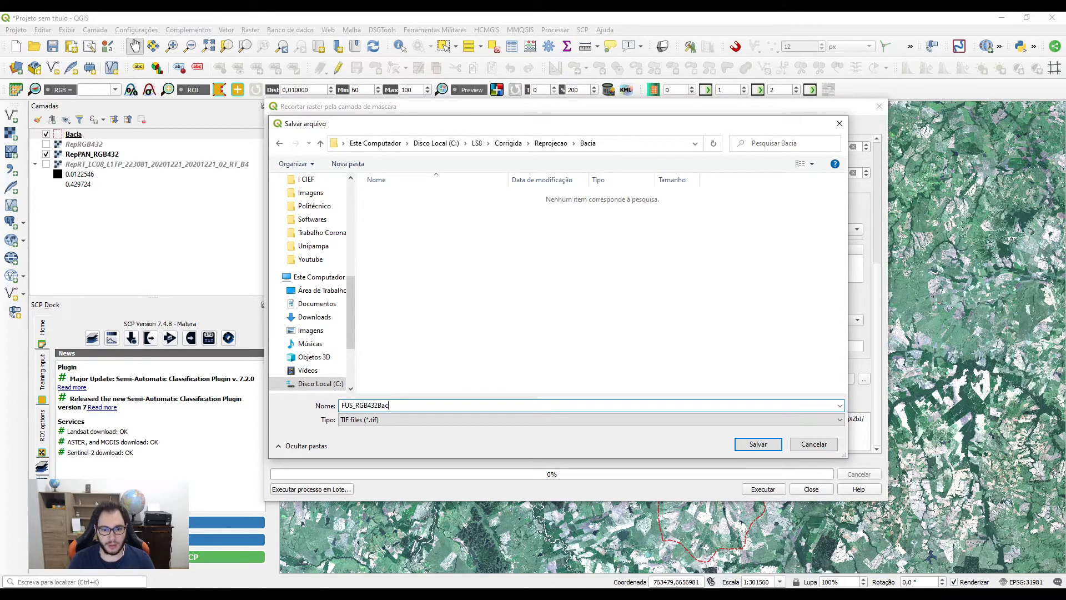
pyautogui.click(769, 445)
pyautogui.click(767, 489)
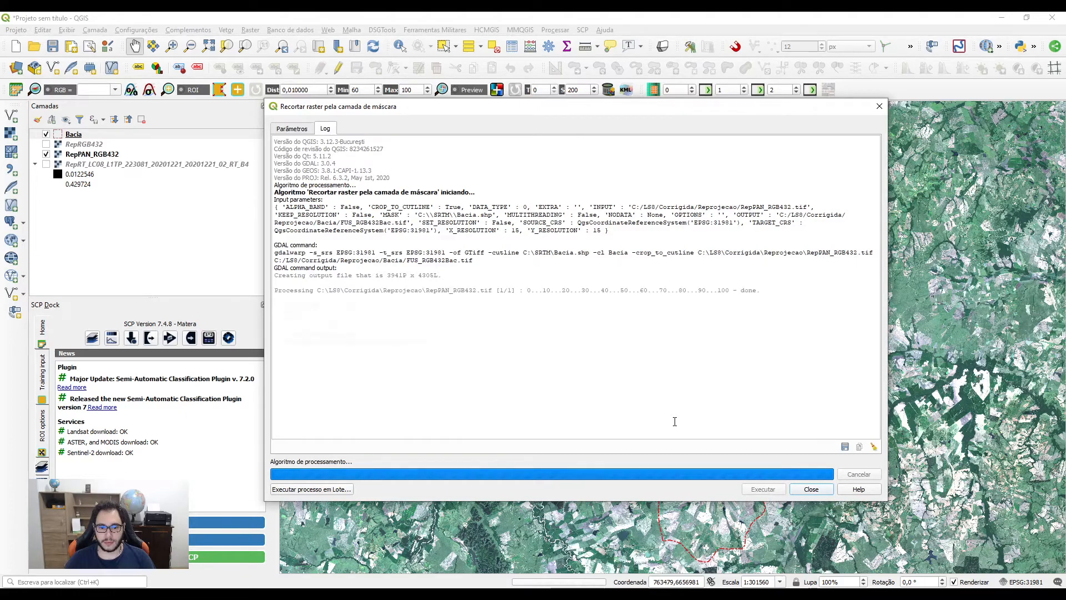
pyautogui.click(810, 489)
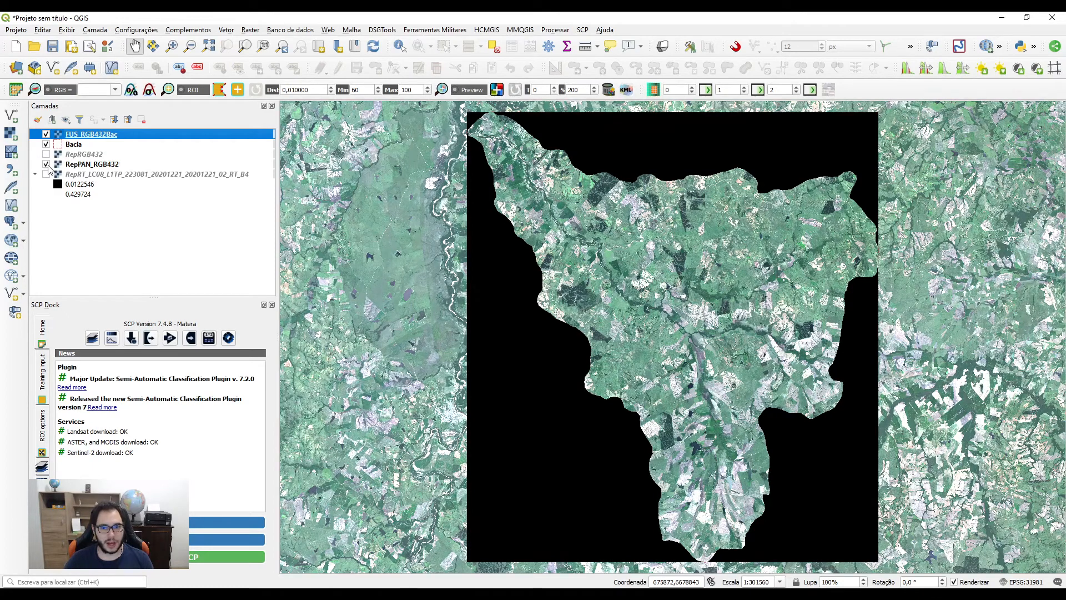
# Hide the RepPAN_RGB432 layer and set the additional no-data value of FUS_RGB432Bac to 0 in its transparency properties
pyautogui.click(46, 163)
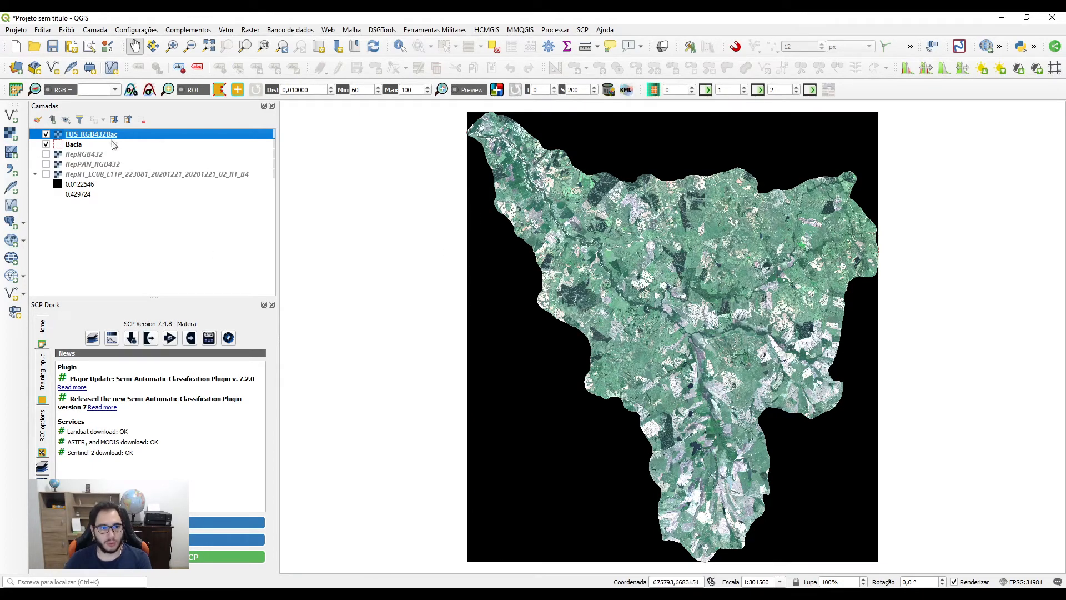
pyautogui.rightClick(110, 136)
pyautogui.click(186, 311)
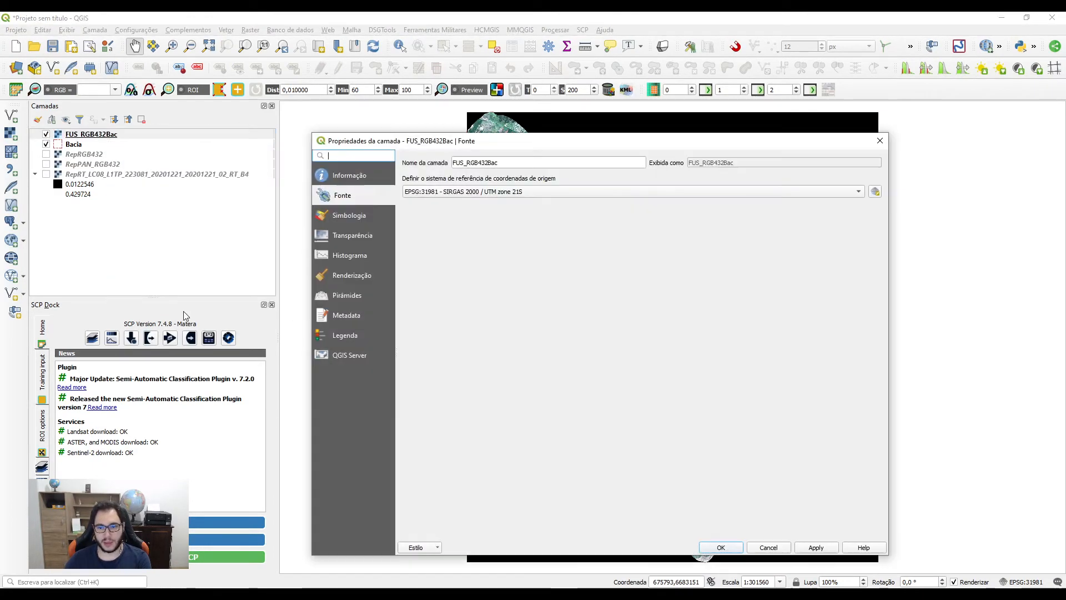
pyautogui.click(355, 236)
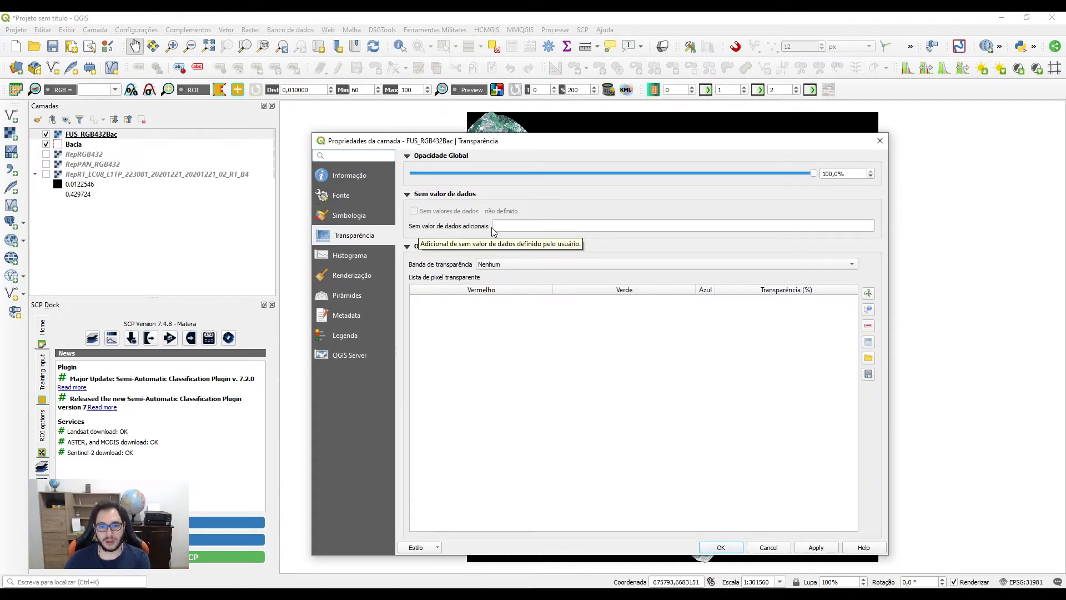
pyautogui.click(512, 226)
pyautogui.write('0')
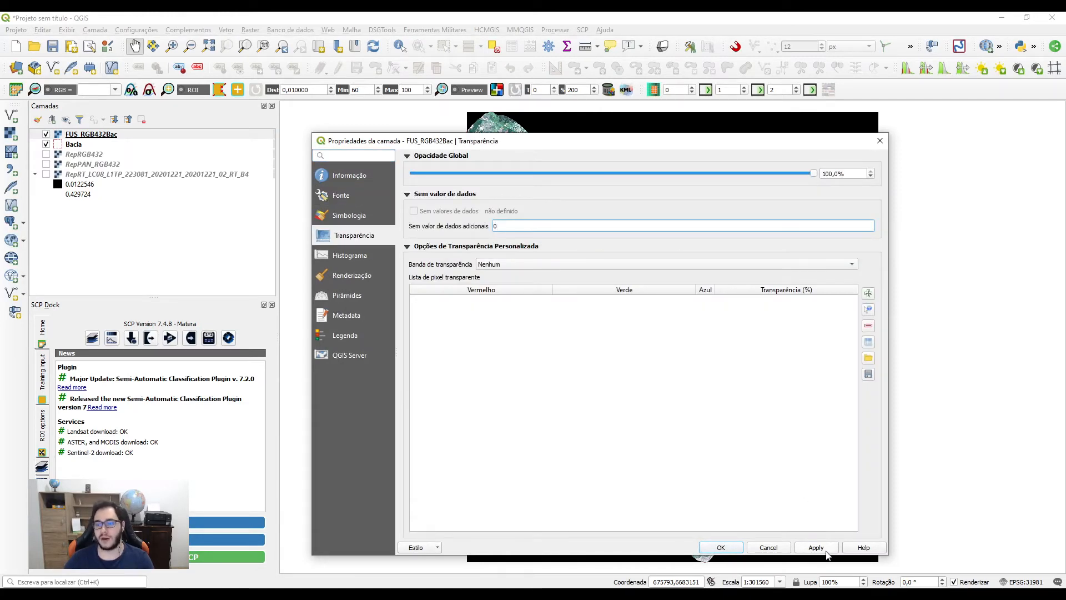
pyautogui.click(722, 545)
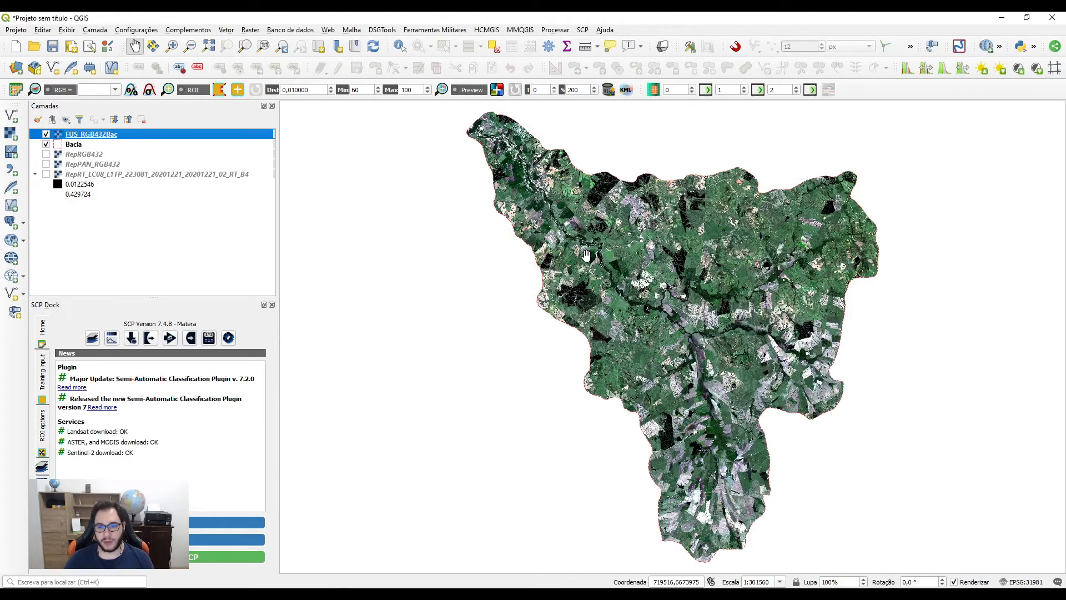
# Inspect the clipped FUS_RGB432Bac image on the map and check its CRS and pixel size in the layer information
pyautogui.scroll(1, 586, 256)
pyautogui.scroll(1, 634, 275)
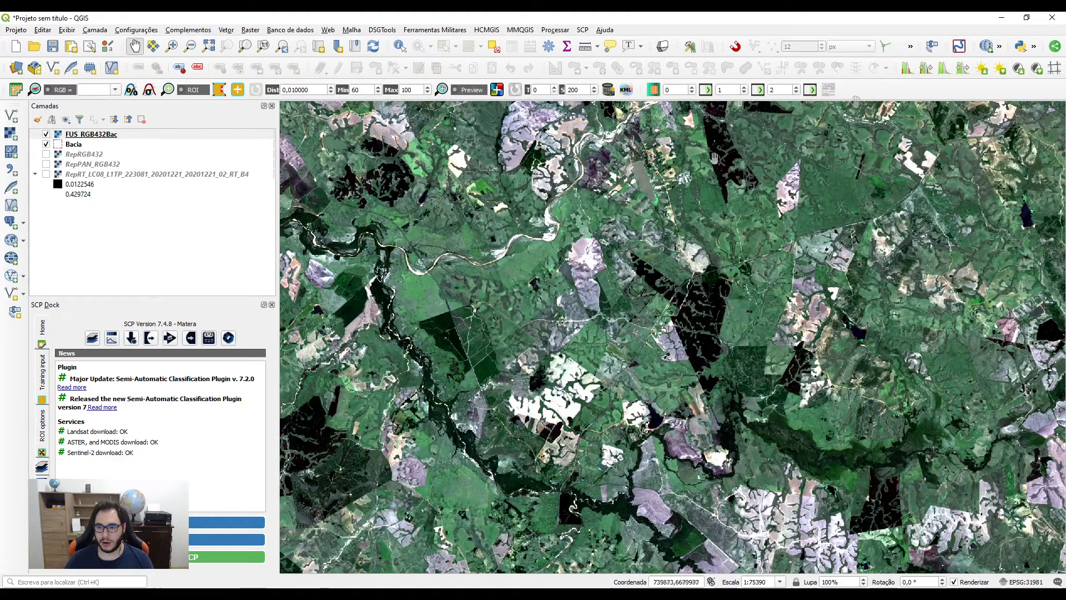
pyautogui.scroll(-1, 575, 255)
pyautogui.click(91, 134)
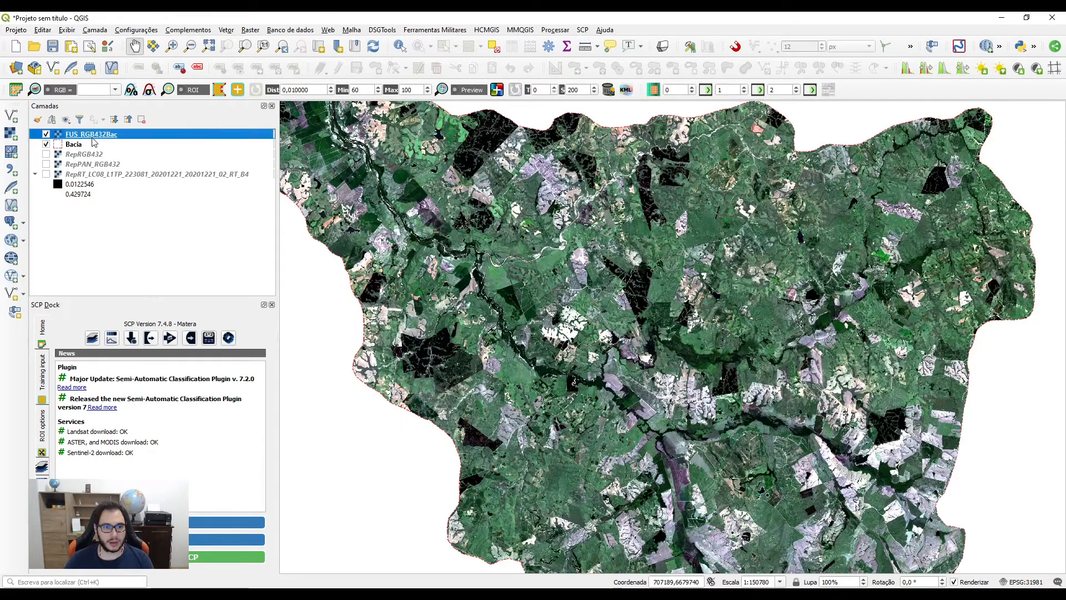
pyautogui.rightClick(91, 134)
pyautogui.click(143, 315)
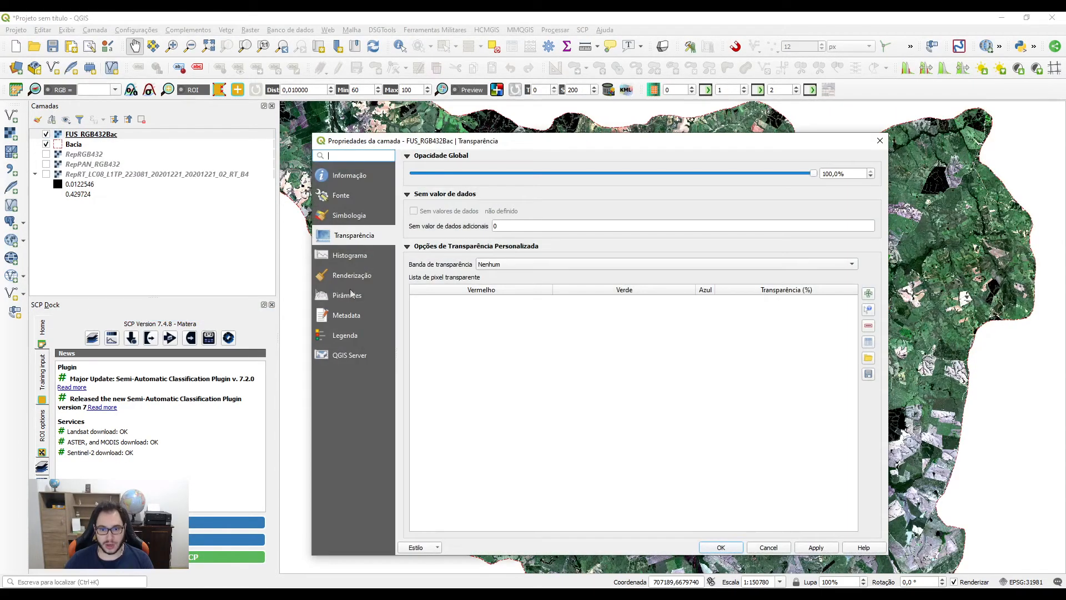
pyautogui.click(340, 176)
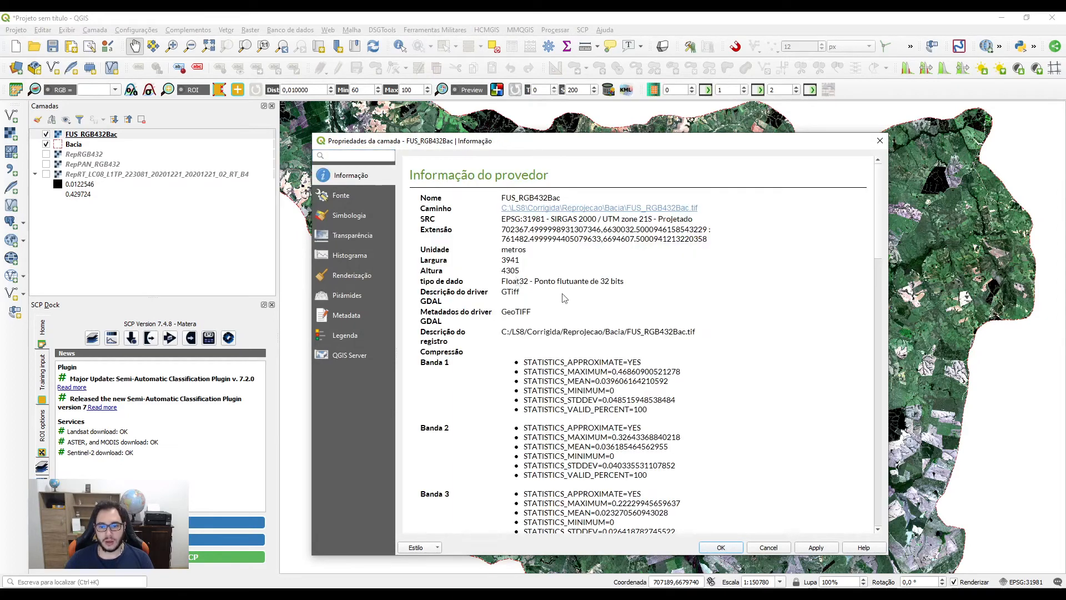
pyautogui.scroll(-8, 665, 317)
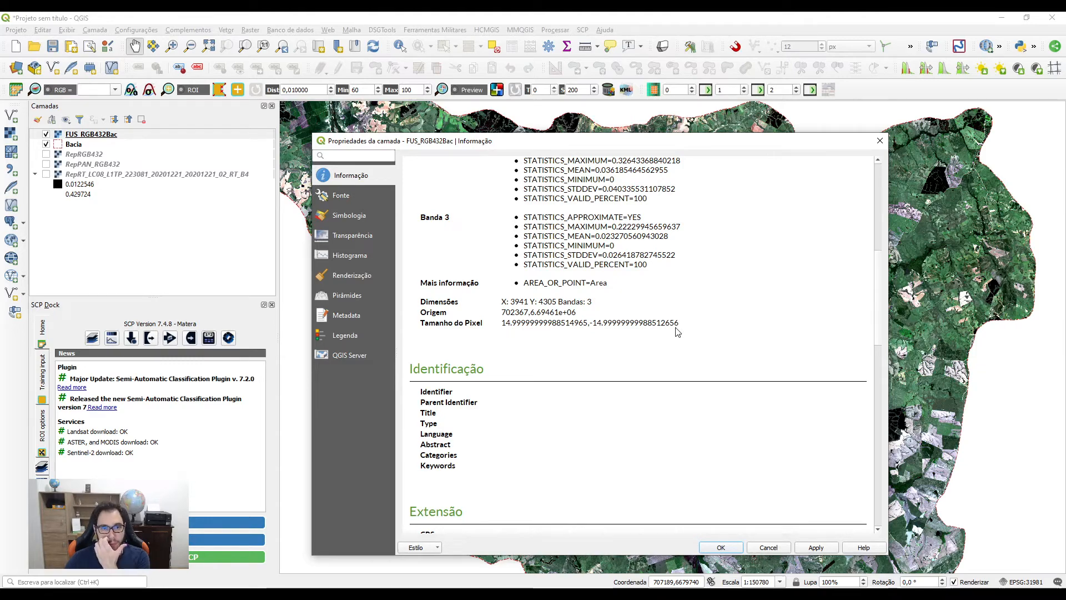
pyautogui.click(879, 140)
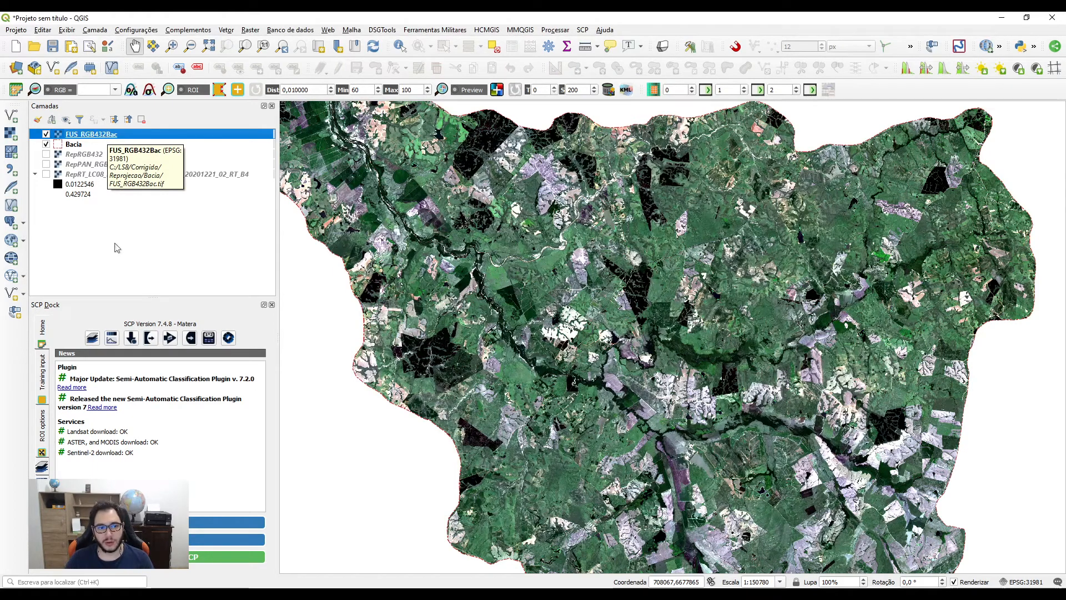
pyautogui.click(117, 248)
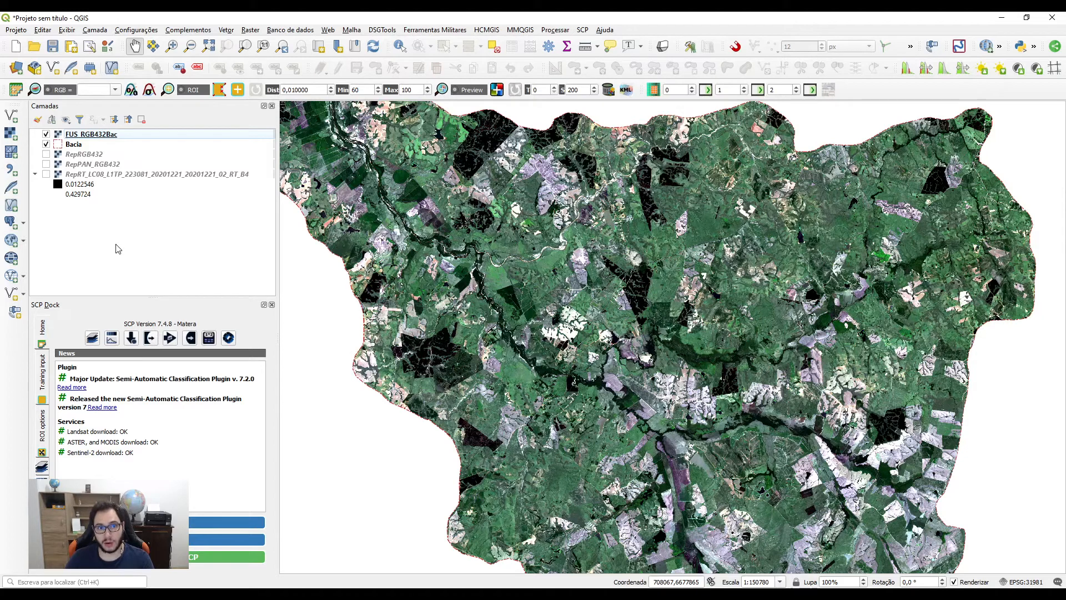
pyautogui.click(250, 30)
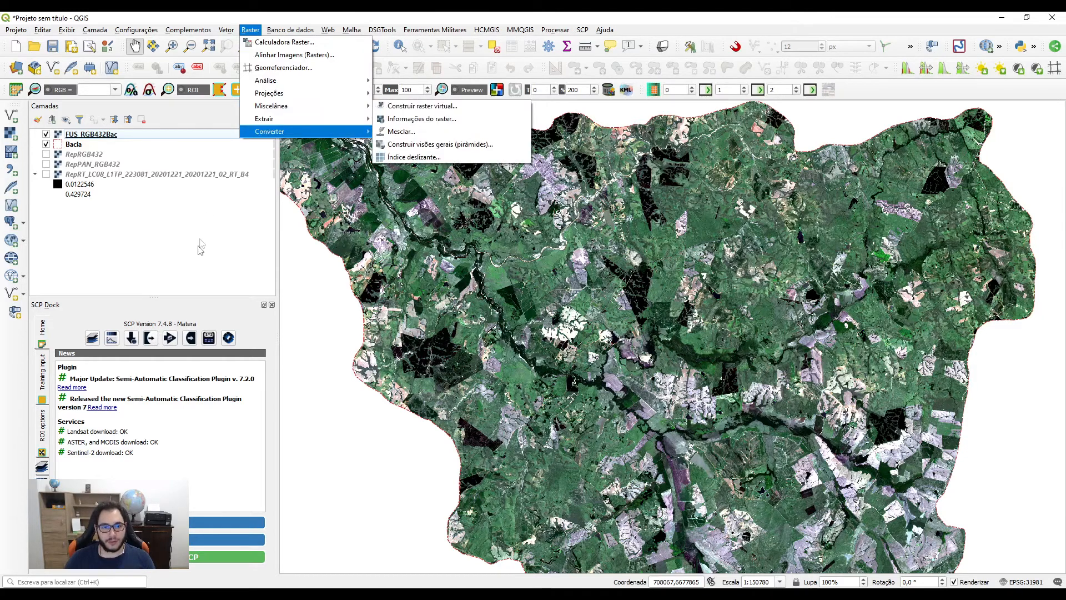
pyautogui.click(200, 249)
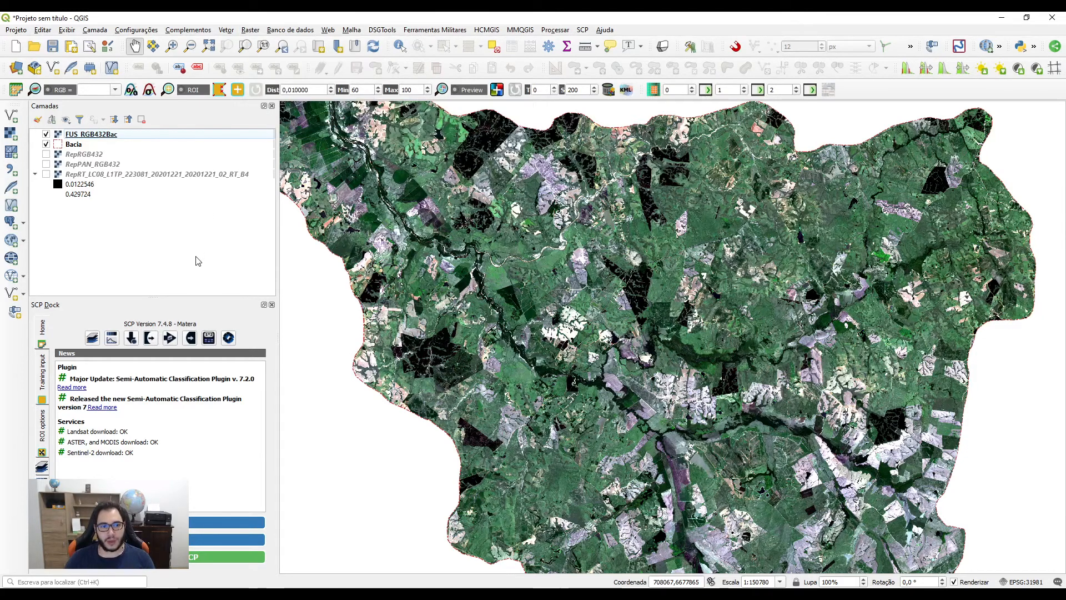
pyautogui.moveTo(101, 238); pyautogui.dragTo(105, 156)
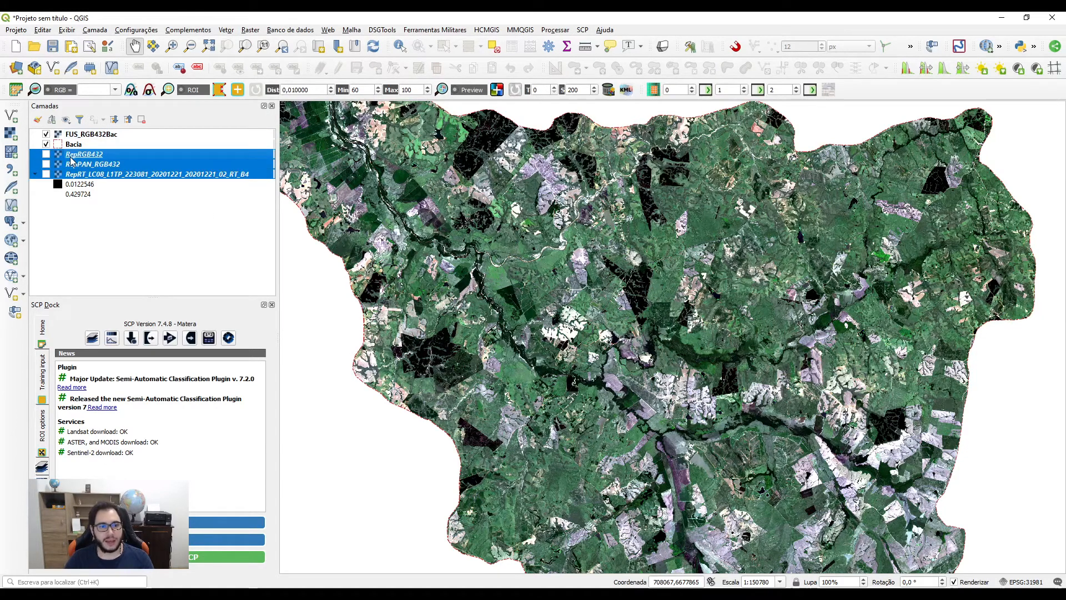
pyautogui.keyDown('ctrl'); pyautogui.click(141, 134); pyautogui.keyUp('ctrl')
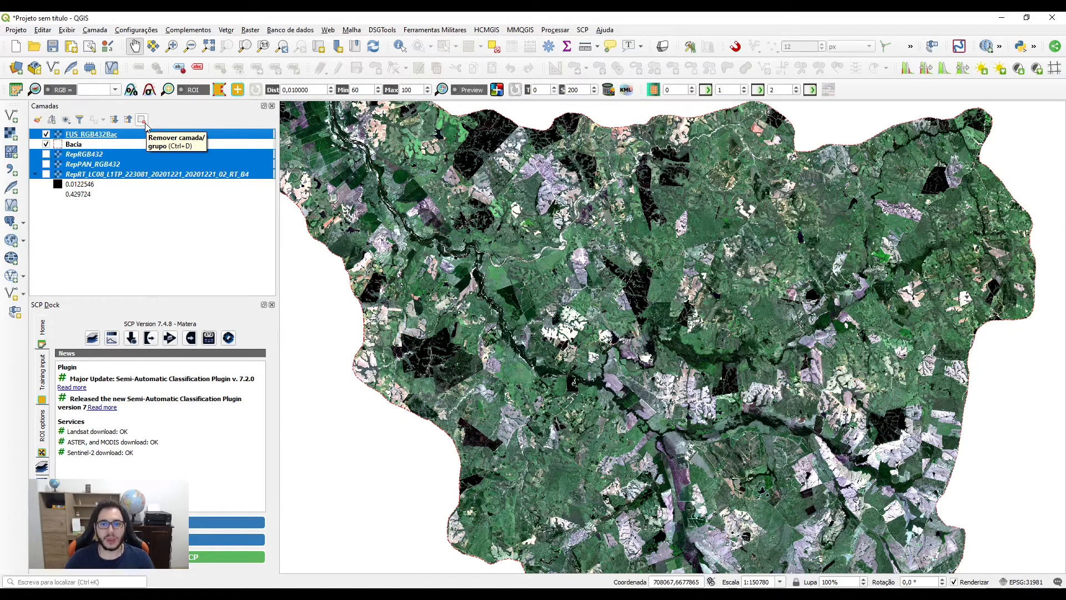
pyautogui.click(146, 216)
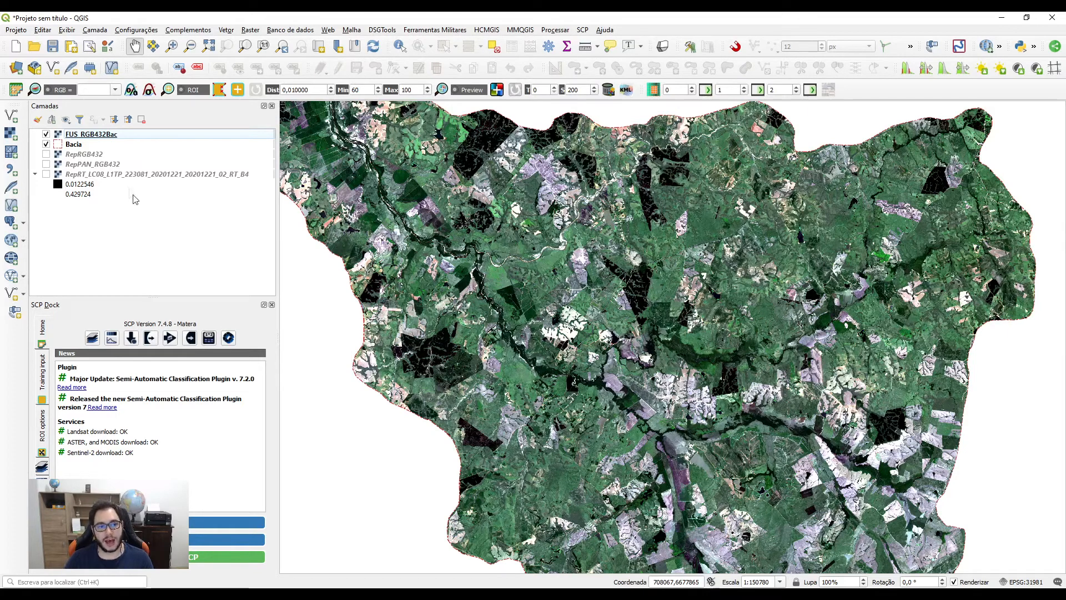
# Remove the RepRGB432, RepPAN_RGB432 and RepRT band 4 layers from the project, keeping FUS_RGB432Bac and Bacia
pyautogui.moveTo(134, 199); pyautogui.dragTo(99, 152)
pyautogui.keyDown('ctrl'); pyautogui.click(111, 136); pyautogui.keyUp('ctrl')
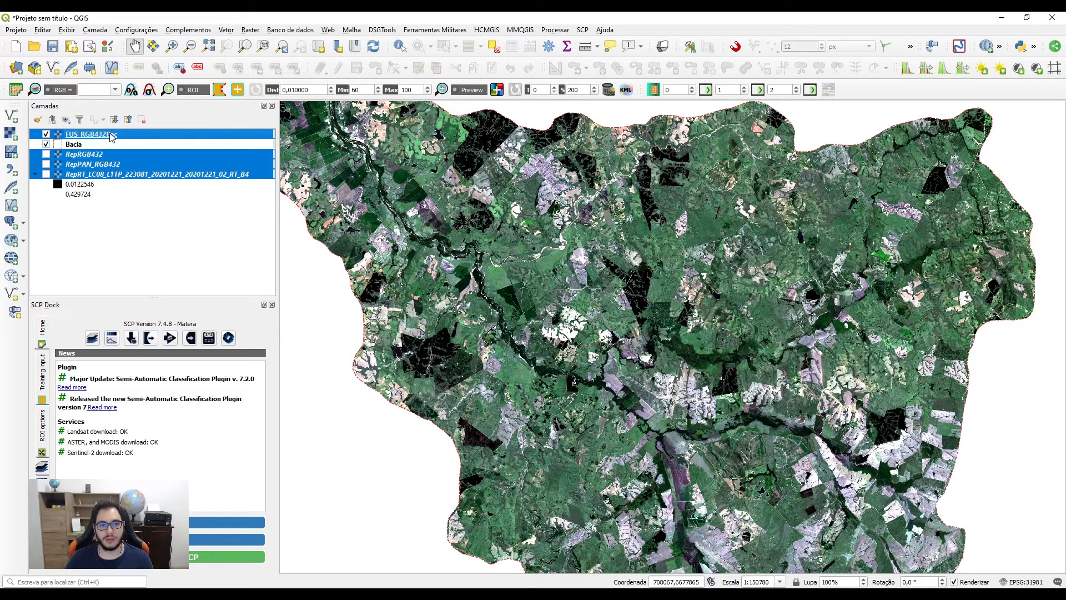
pyautogui.moveTo(133, 198); pyautogui.dragTo(87, 156)
pyautogui.click(142, 120)
pyautogui.press('Return')
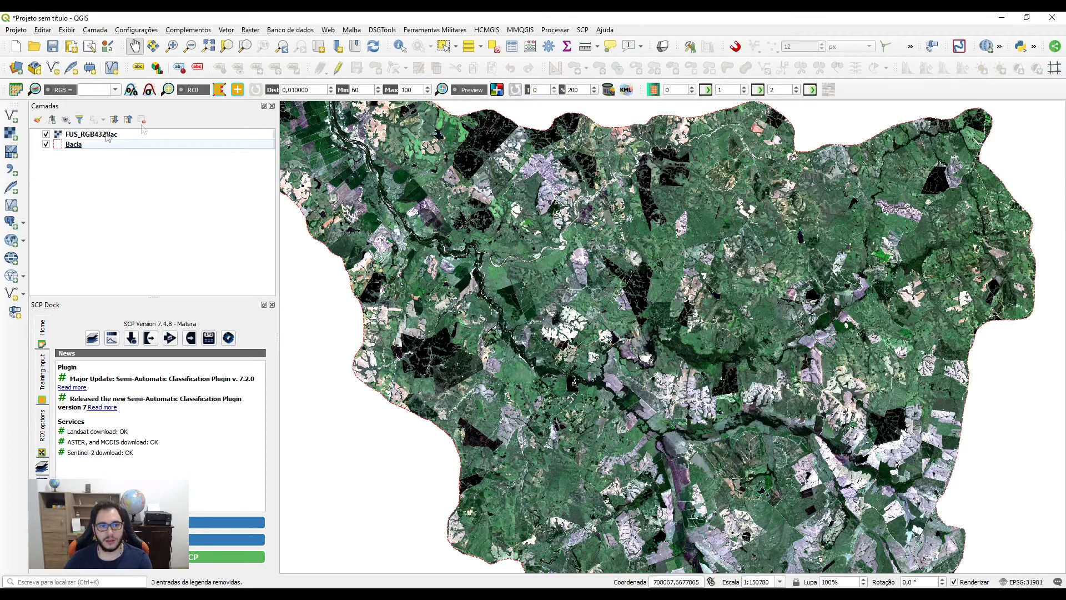
# Open the clip raster by mask layer tool and switch it to batch processing
pyautogui.click(250, 30)
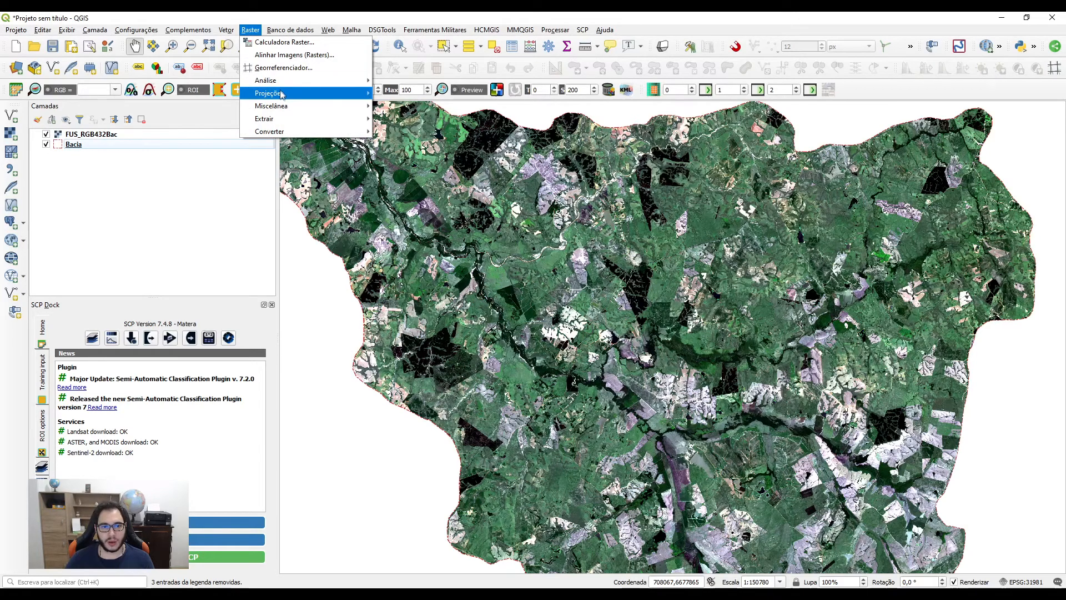
pyautogui.moveTo(282, 96)
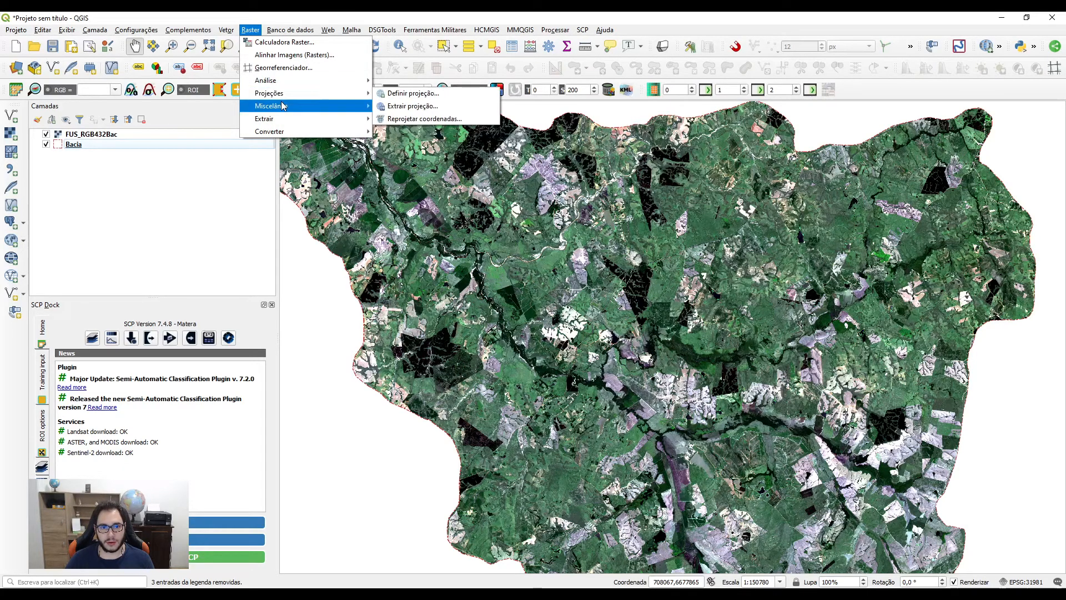
pyautogui.moveTo(305, 120)
pyautogui.click(416, 133)
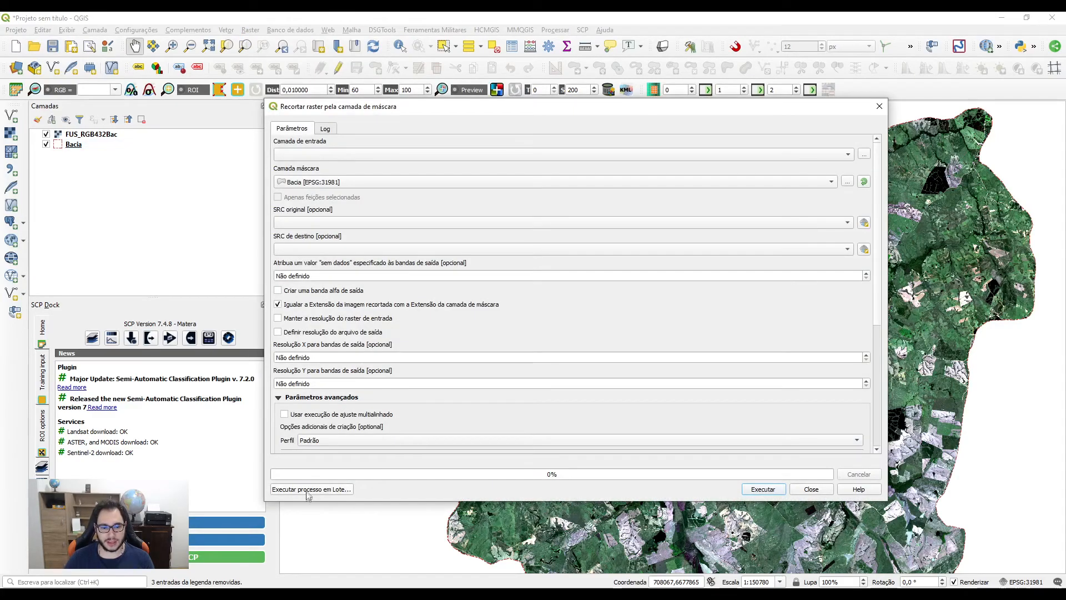
pyautogui.click(308, 489)
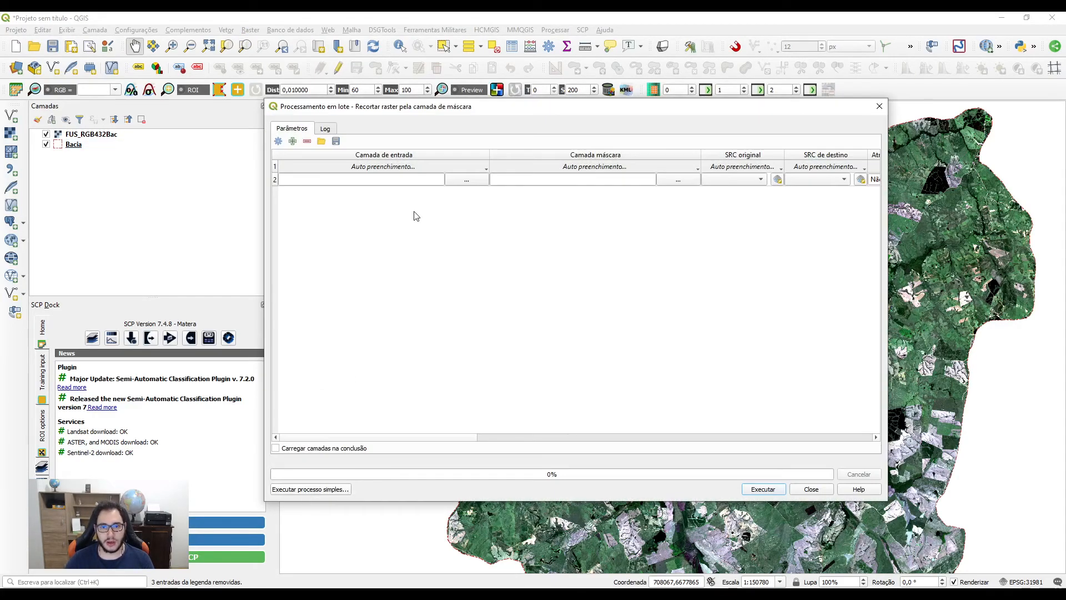
# Add the RepRT band files B2 to B7 from the Reprojecao folder as the batch clip's input layers
pyautogui.click(466, 180)
pyautogui.click(511, 197)
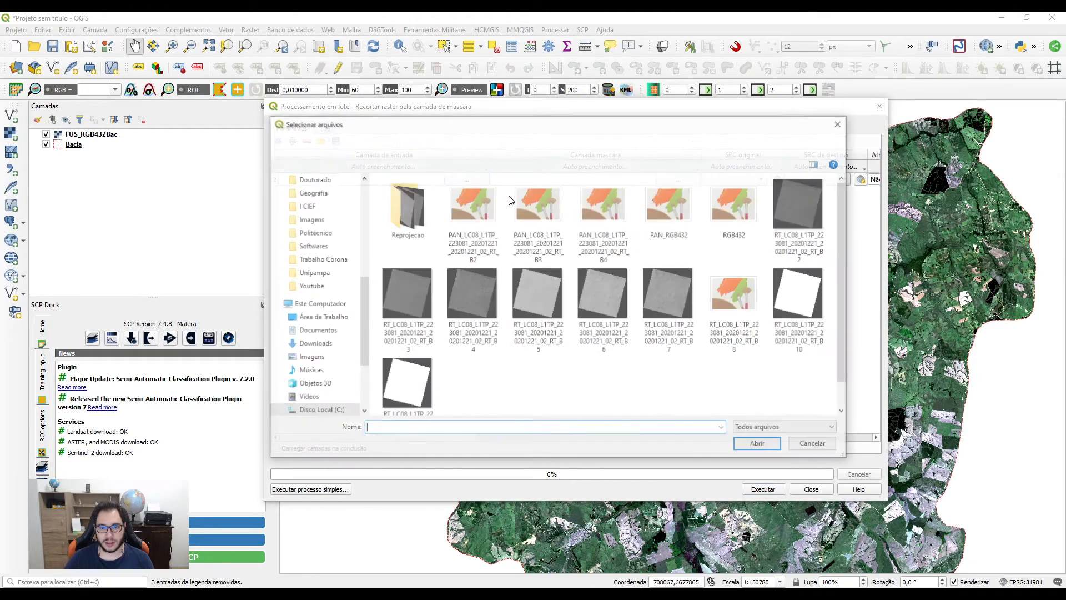
pyautogui.doubleClick(415, 220)
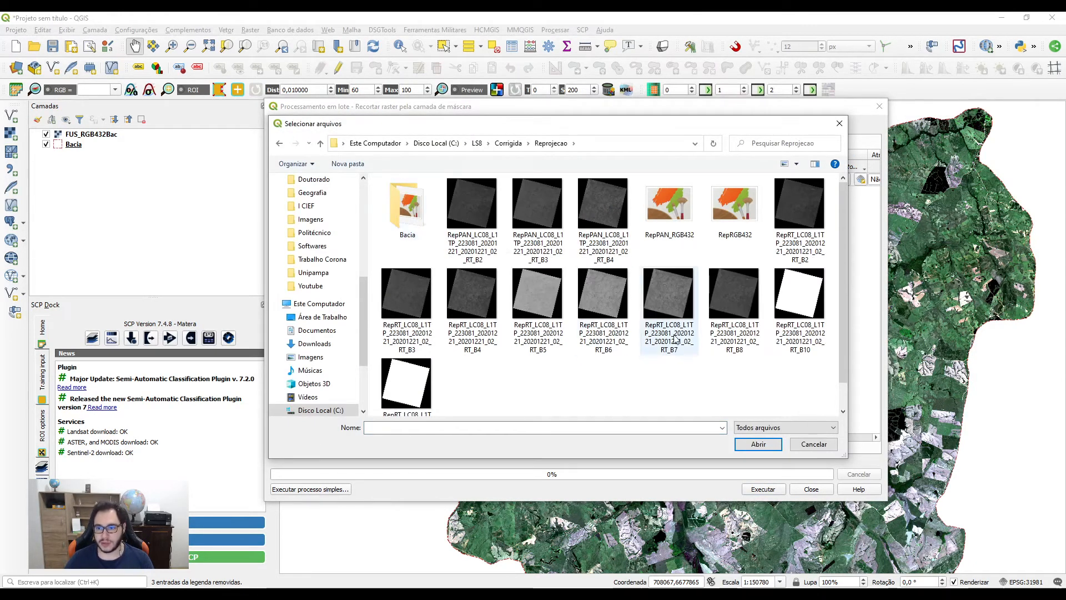
pyautogui.click(669, 311)
pyautogui.keyDown('ctrl'); pyautogui.click(603, 311); pyautogui.keyUp('ctrl')
pyautogui.keyDown('ctrl'); pyautogui.click(537, 311); pyautogui.keyUp('ctrl')
pyautogui.keyDown('ctrl'); pyautogui.click(472, 310); pyautogui.keyUp('ctrl')
pyautogui.keyDown('ctrl'); pyautogui.click(407, 311); pyautogui.keyUp('ctrl')
pyautogui.keyDown('ctrl'); pyautogui.click(799, 219); pyautogui.keyUp('ctrl')
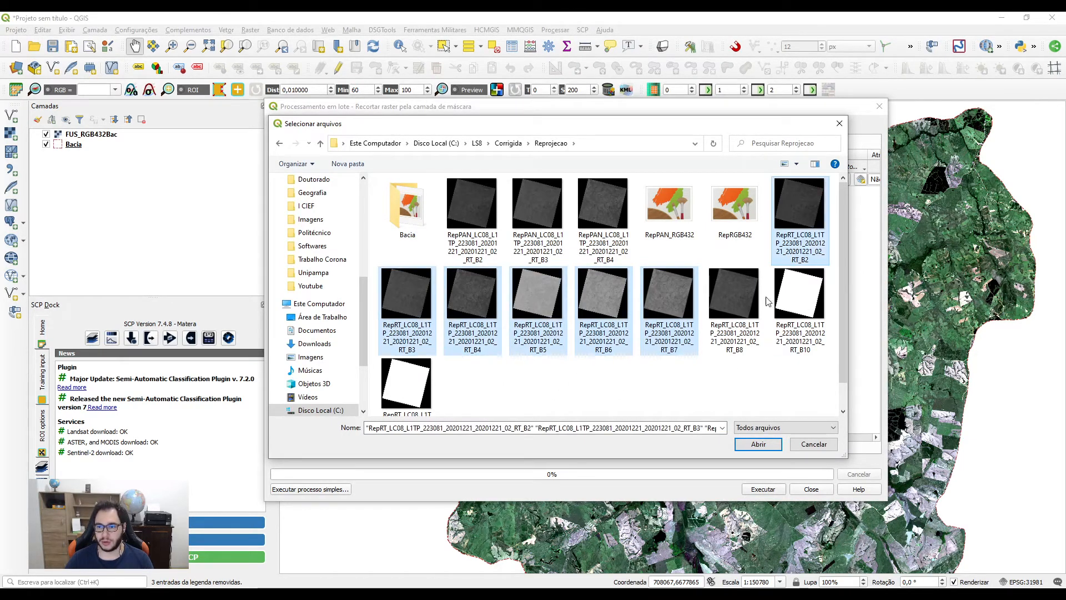
pyautogui.click(756, 445)
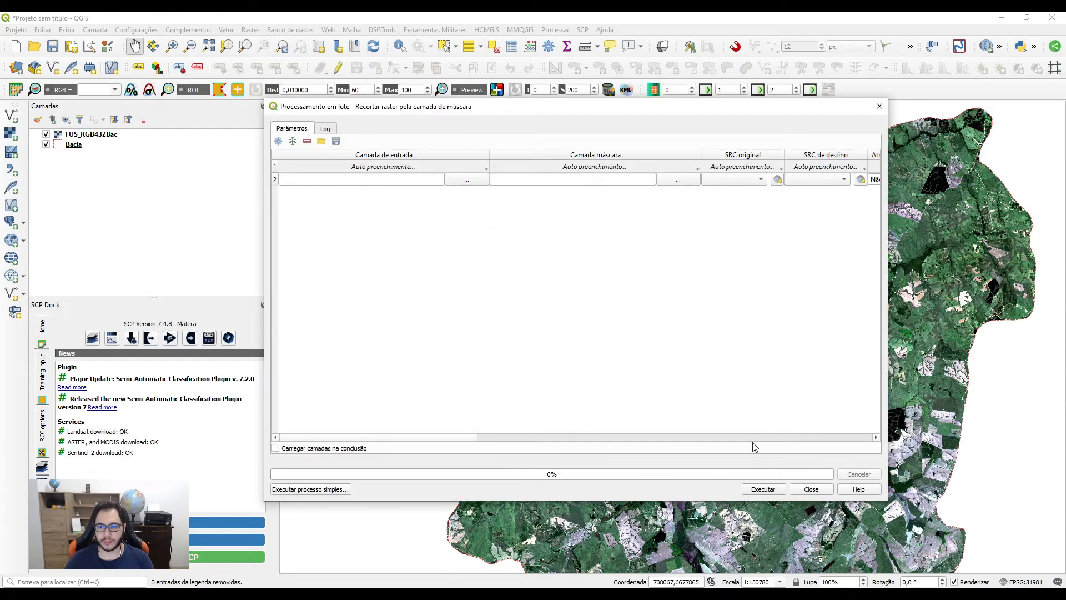
# Set Bacia.shp from C:\SRTM as the mask layer of the first batch row and fill it down to all rows
pyautogui.click(669, 181)
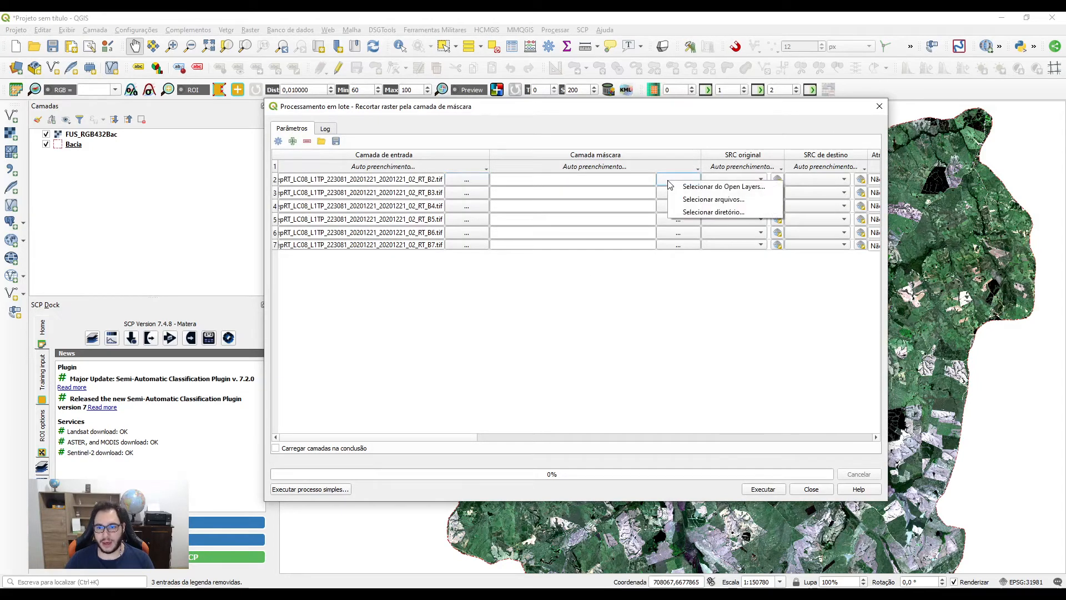
pyautogui.click(696, 199)
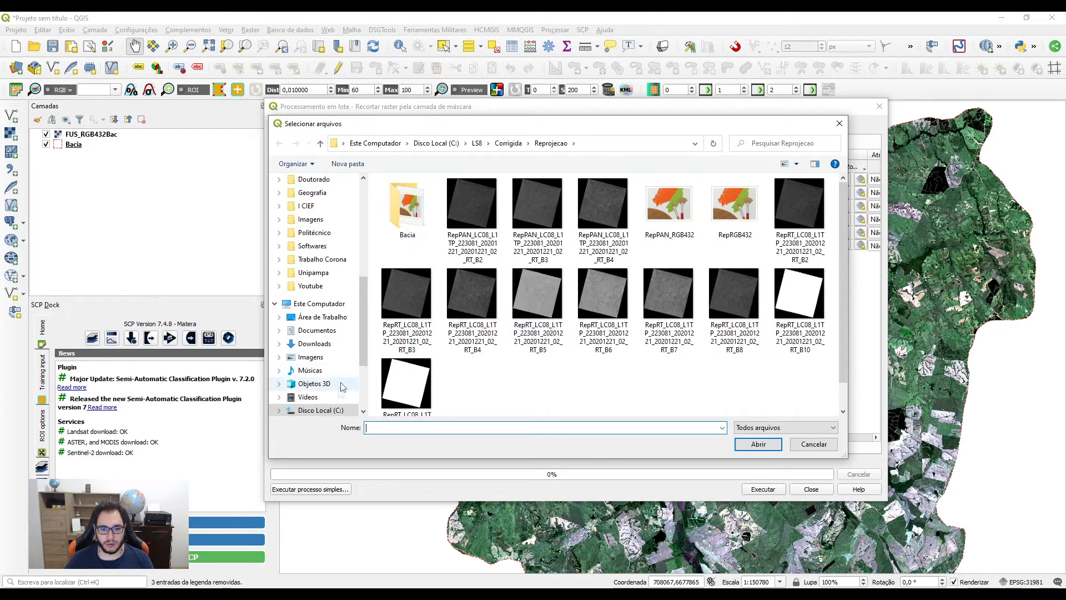
pyautogui.click(332, 411)
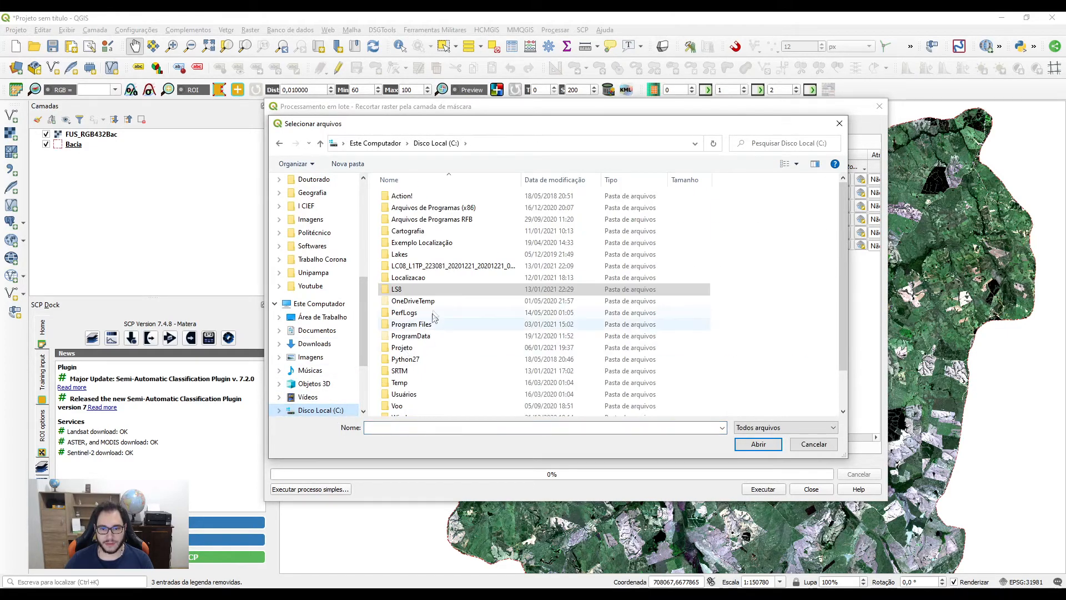
pyautogui.doubleClick(399, 371)
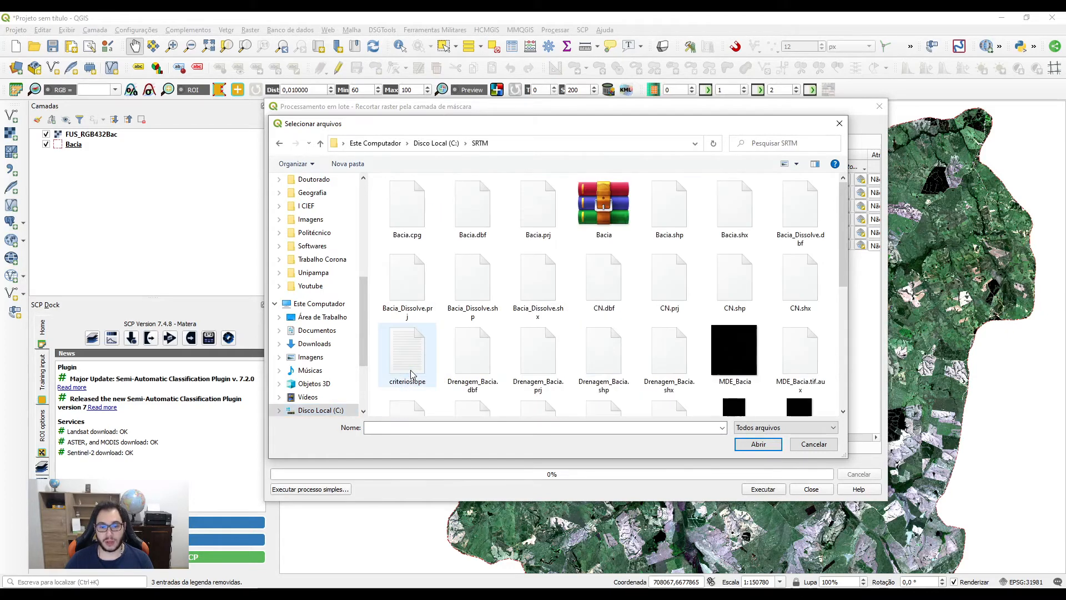
pyautogui.doubleClick(660, 218)
pyautogui.click(618, 167)
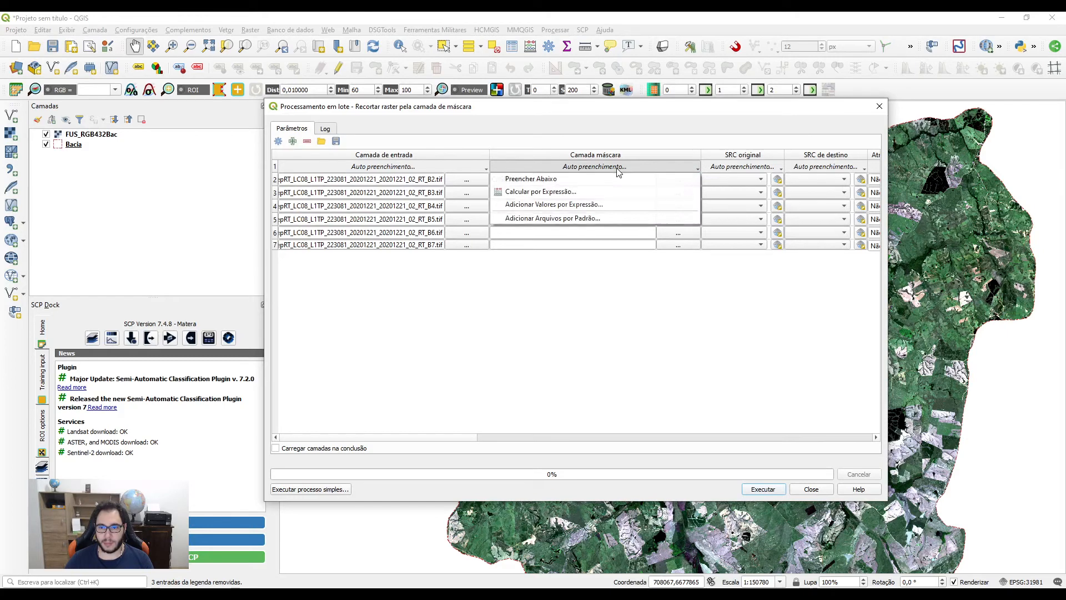
pyautogui.click(600, 184)
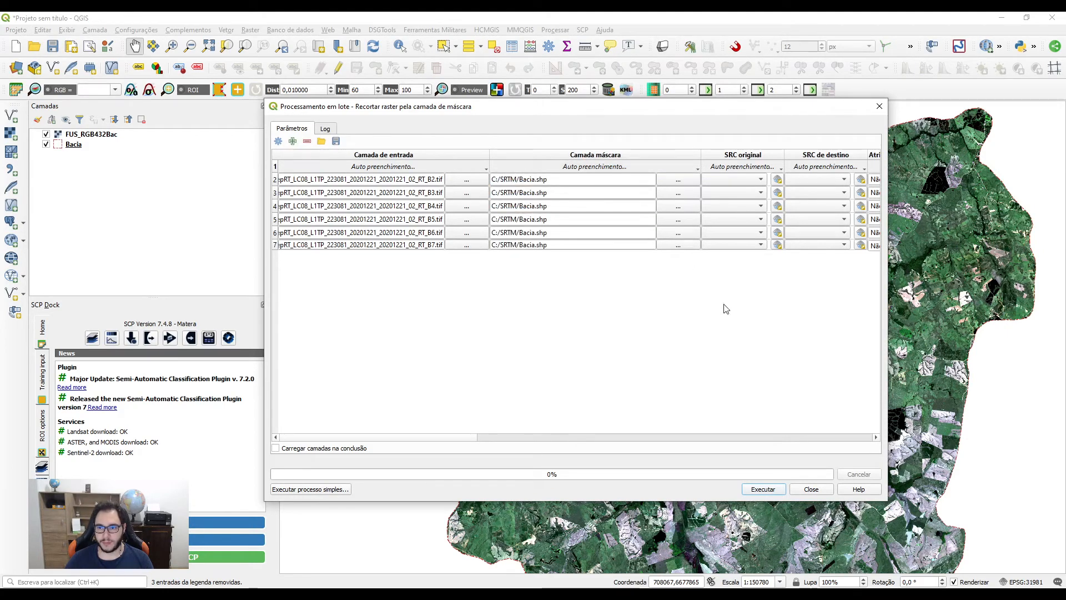
# Set the source CRS of the first batch row to the project CRS, EPSG:31981, and fill it down to all rows
pyautogui.click(738, 180)
pyautogui.click(738, 192)
pyautogui.click(742, 166)
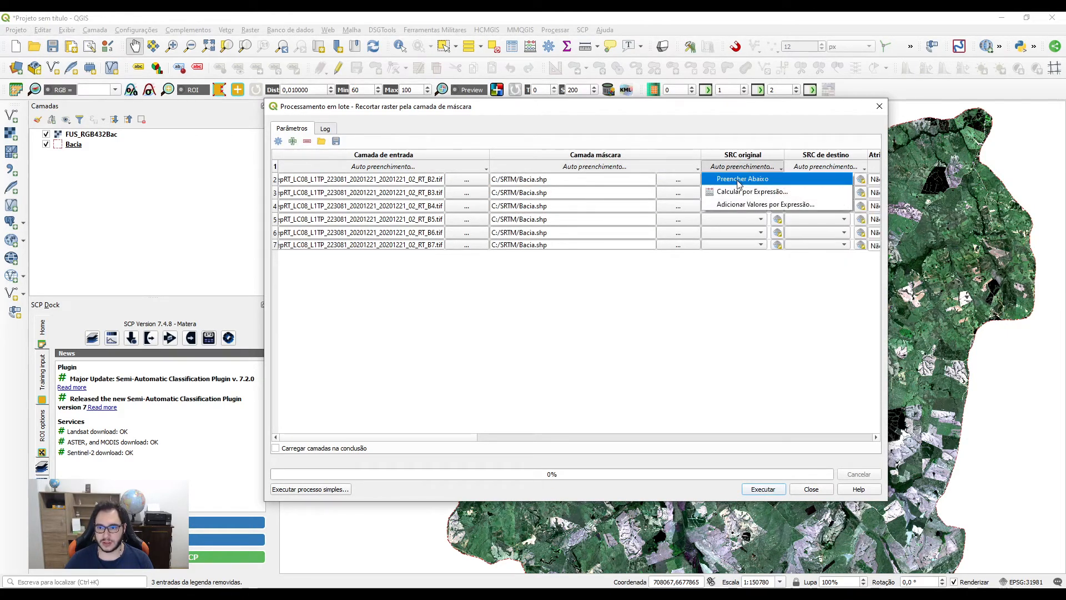
pyautogui.click(727, 181)
pyautogui.moveTo(449, 438); pyautogui.dragTo(558, 437)
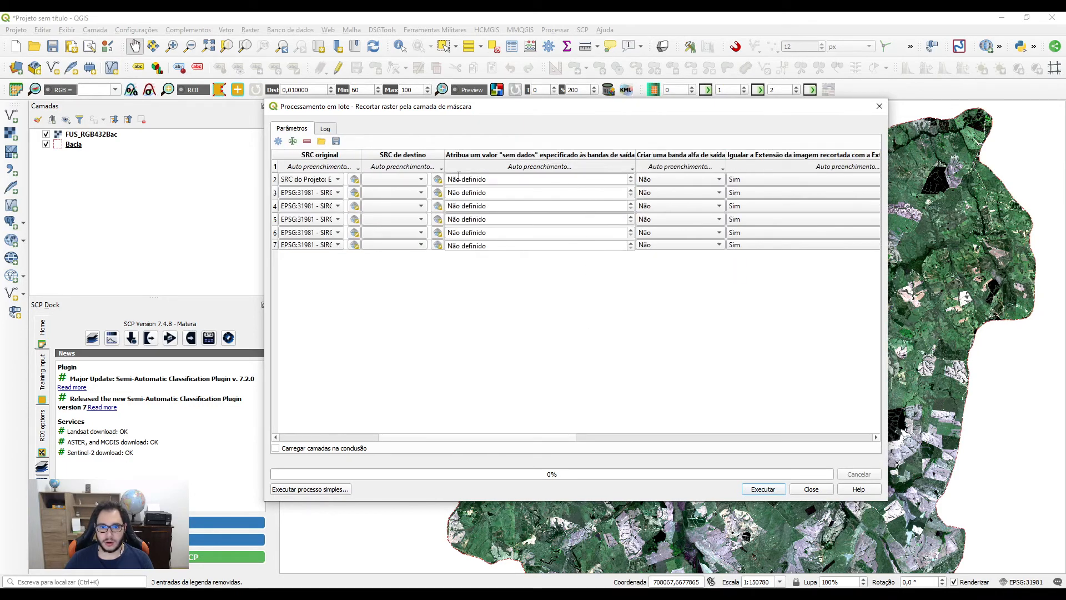
# Set the target CRS of the first batch row to the project CRS and fill it down to all rows
pyautogui.click(415, 167)
pyautogui.click(411, 179)
pyautogui.click(411, 179)
pyautogui.click(402, 182)
pyautogui.click(408, 167)
pyautogui.click(405, 177)
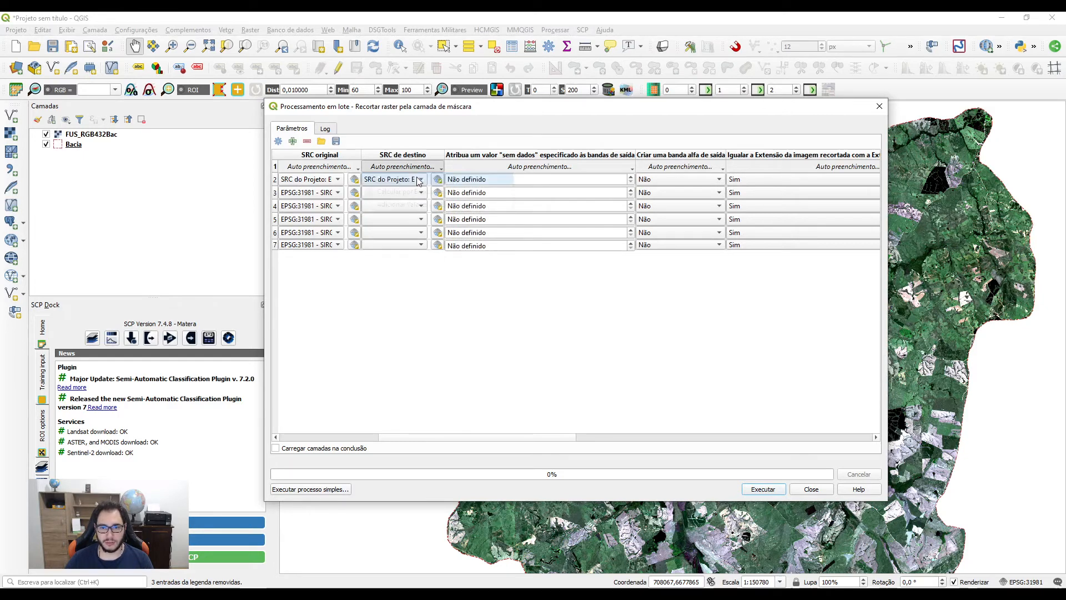
# Set the batch clip's output location to C:\LS8\Corrigida\Reprojecao\Bacia with the base file name Bacia
pyautogui.hscroll(8, 594, 441)
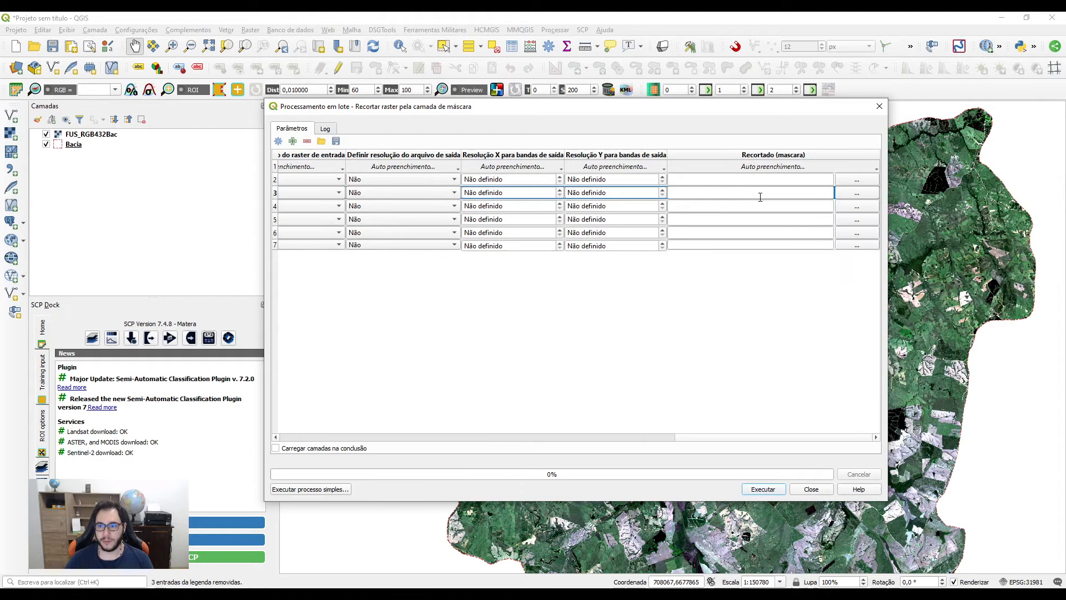
pyautogui.click(858, 181)
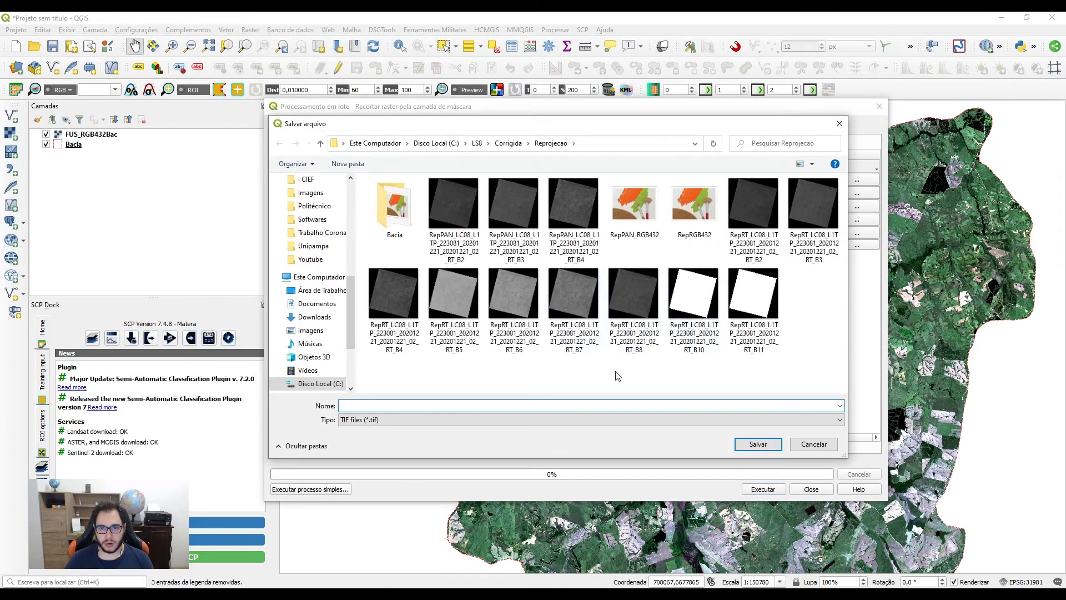
pyautogui.rightClick(616, 376)
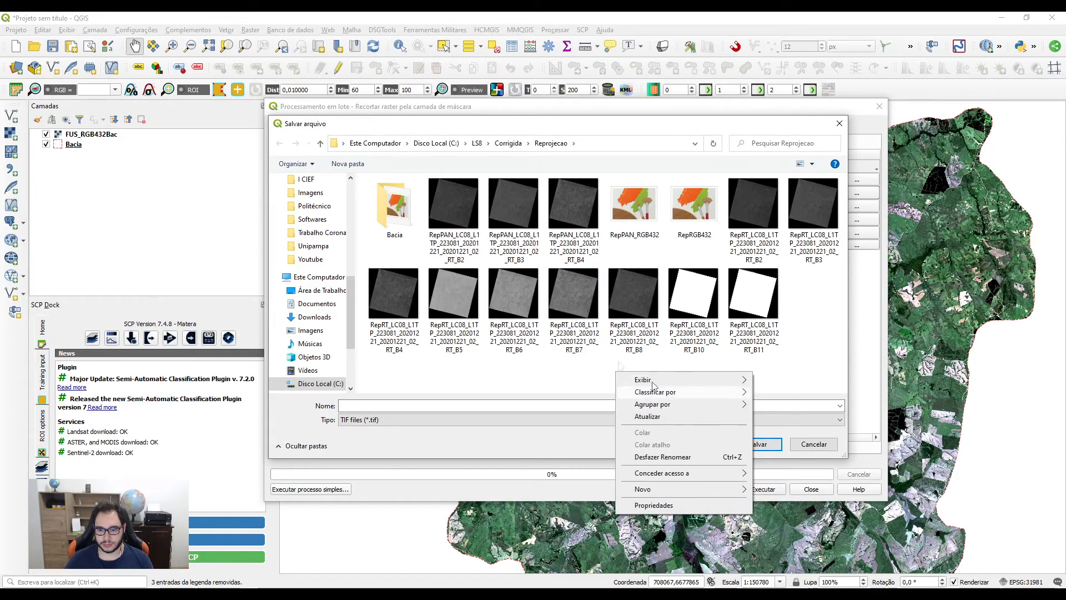
pyautogui.click(403, 214)
pyautogui.doubleClick(404, 214)
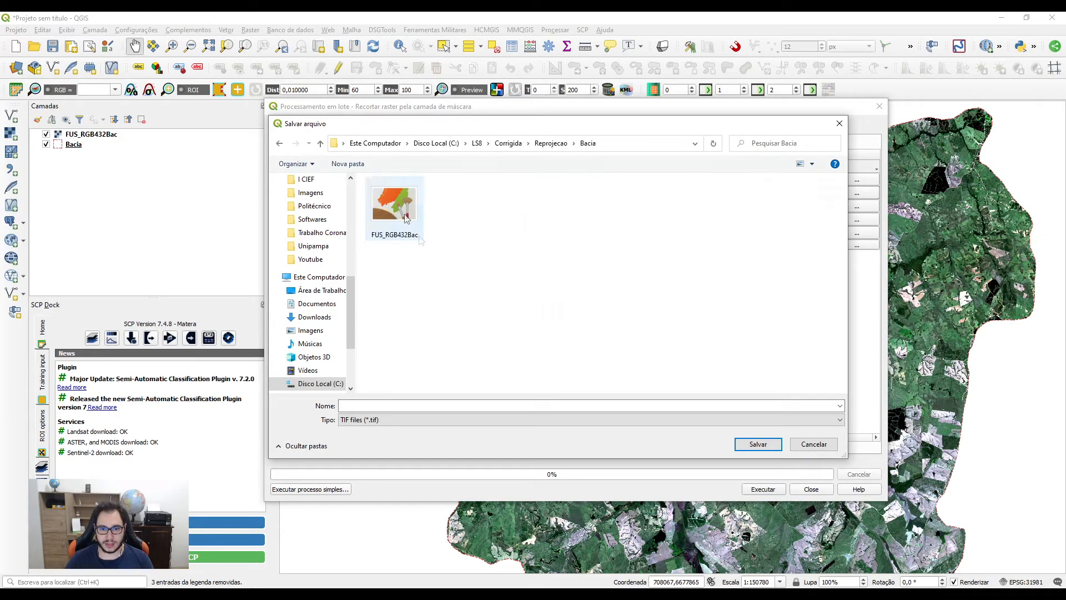
pyautogui.click(406, 405)
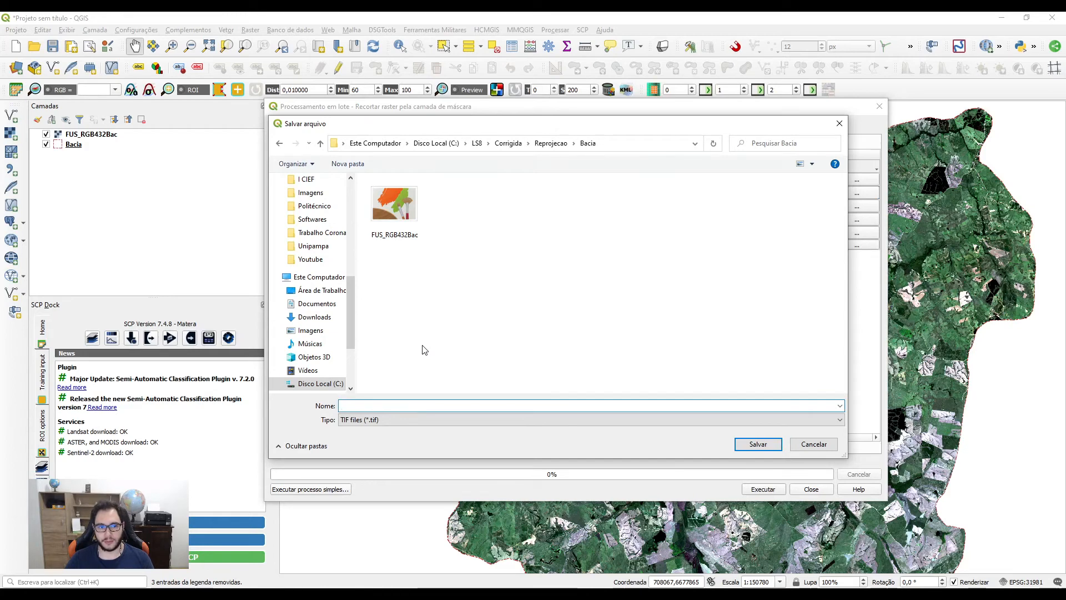
pyautogui.write('Bacia')
pyautogui.click(760, 445)
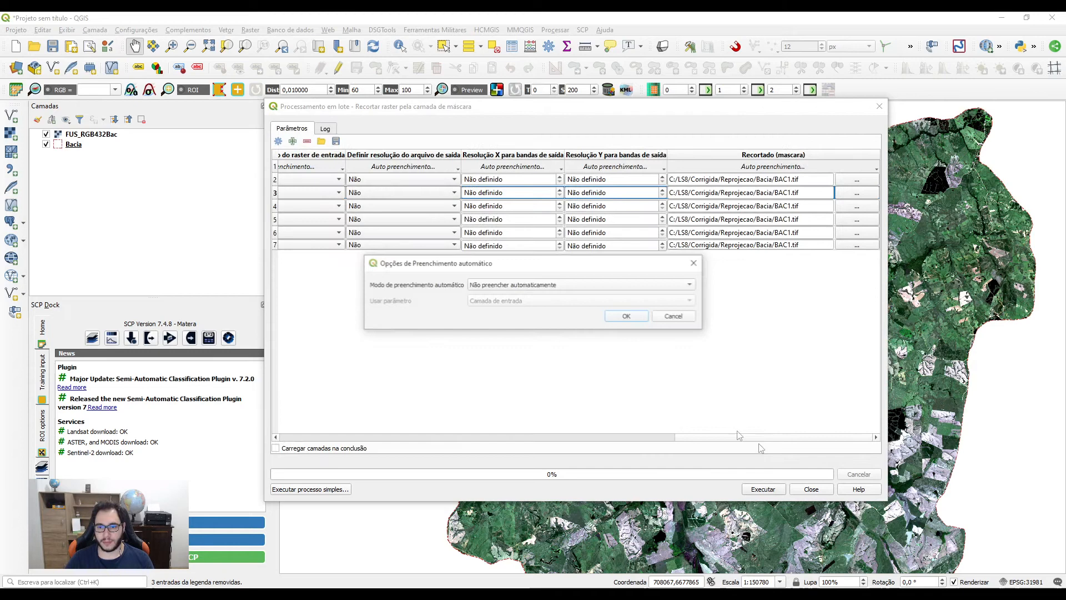
# Autofill the output file names with parameter values, using the input layer (Camada de entrada) as the parameter
pyautogui.click(517, 289)
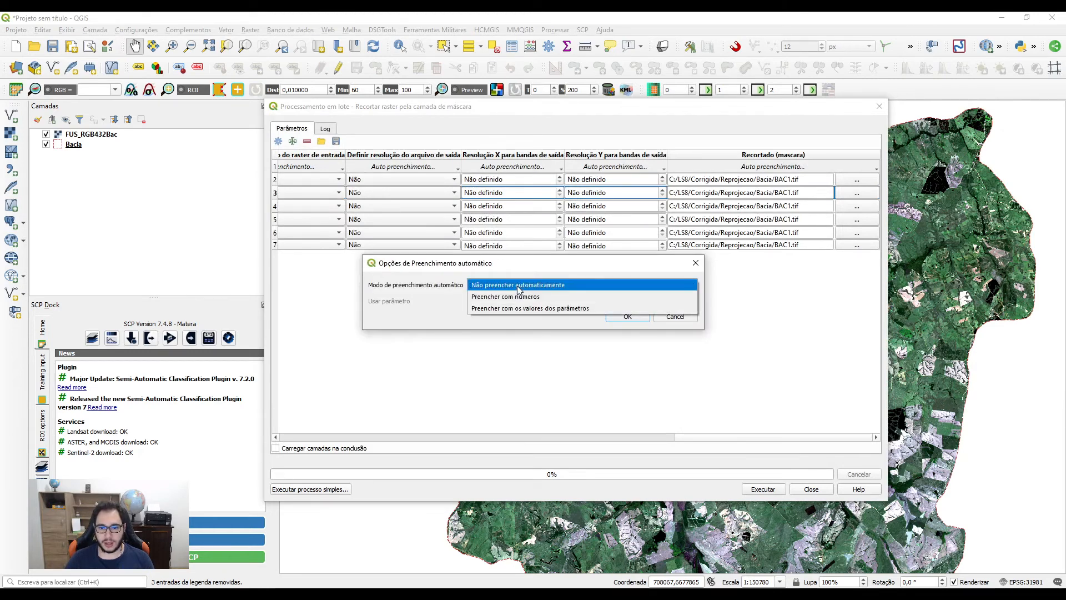
pyautogui.click(528, 309)
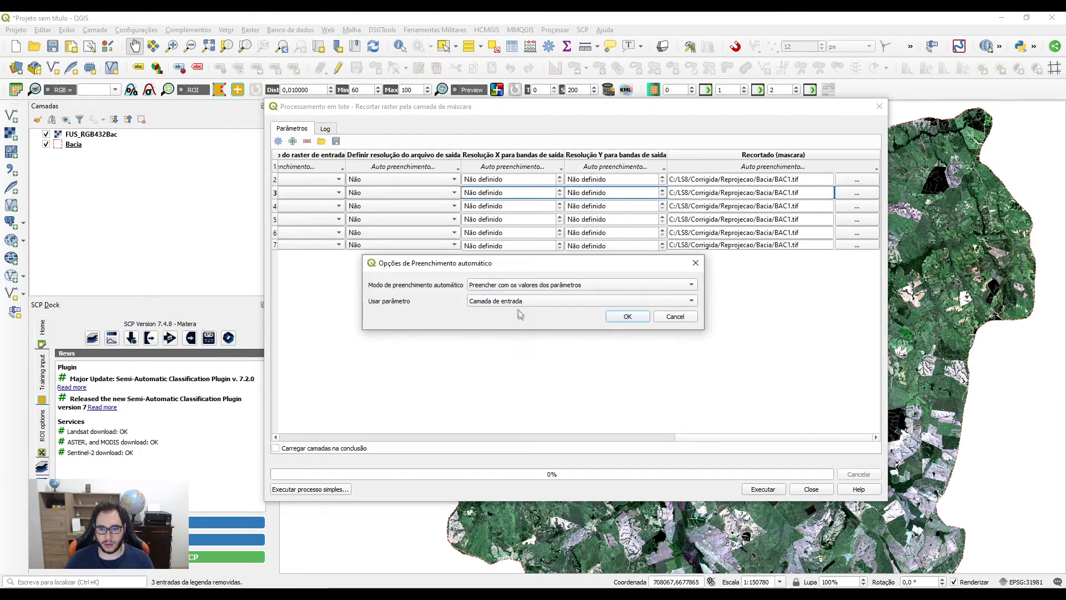
pyautogui.click(512, 301)
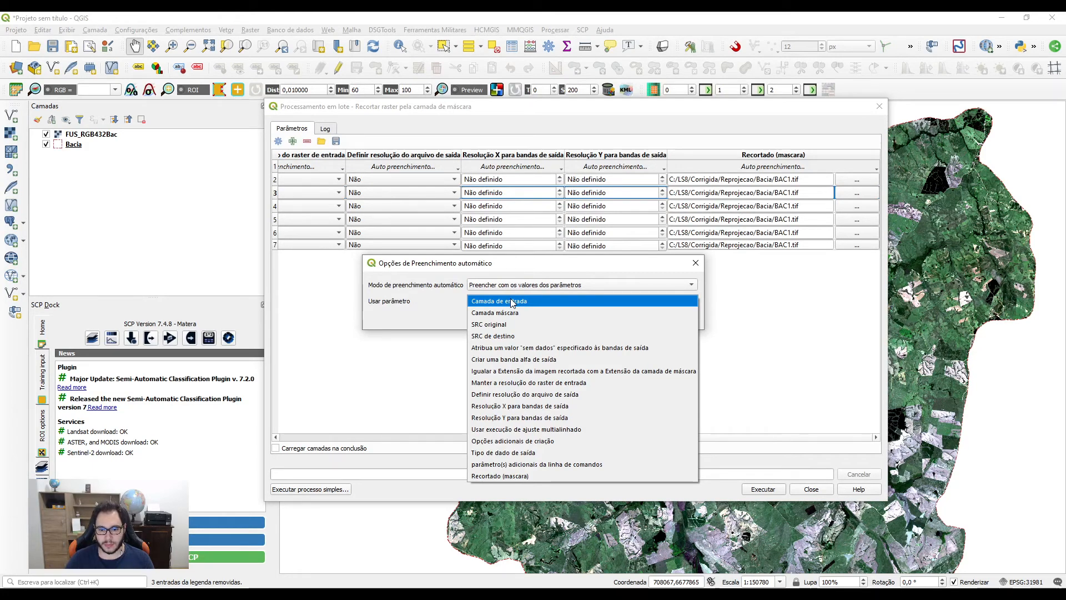
pyautogui.click(512, 301)
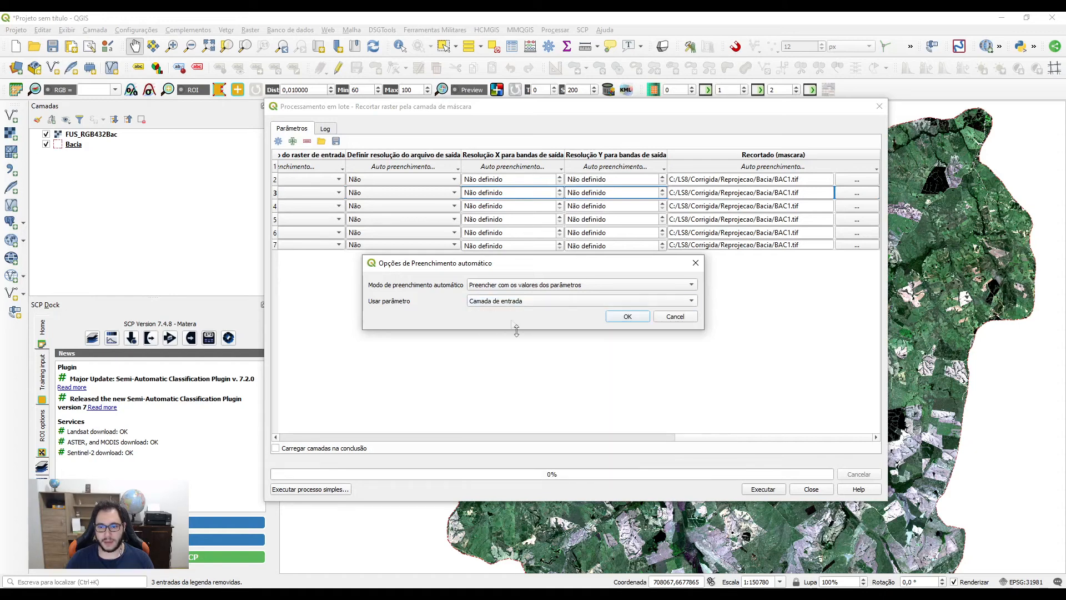
pyautogui.click(624, 317)
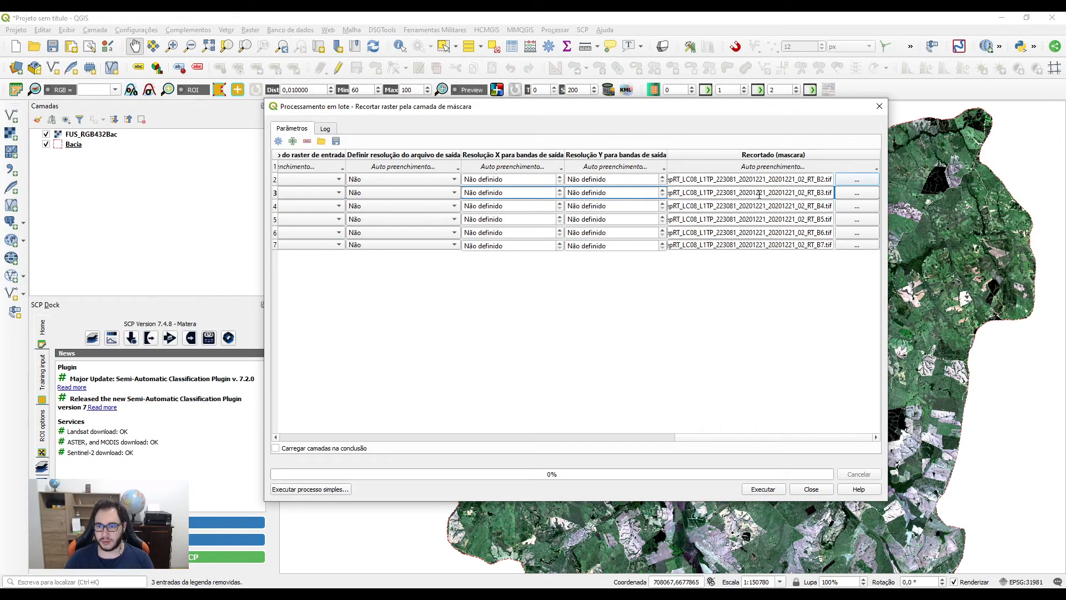
# Check the output file paths of the batch rows, run the batch clip for bands B2 to B7 and close the tool
pyautogui.click(728, 179)
pyautogui.click(728, 179)
pyautogui.moveTo(725, 180); pyautogui.dragTo(844, 182)
pyautogui.click(740, 182)
pyautogui.moveTo(679, 183); pyautogui.dragTo(656, 182)
pyautogui.click(741, 182)
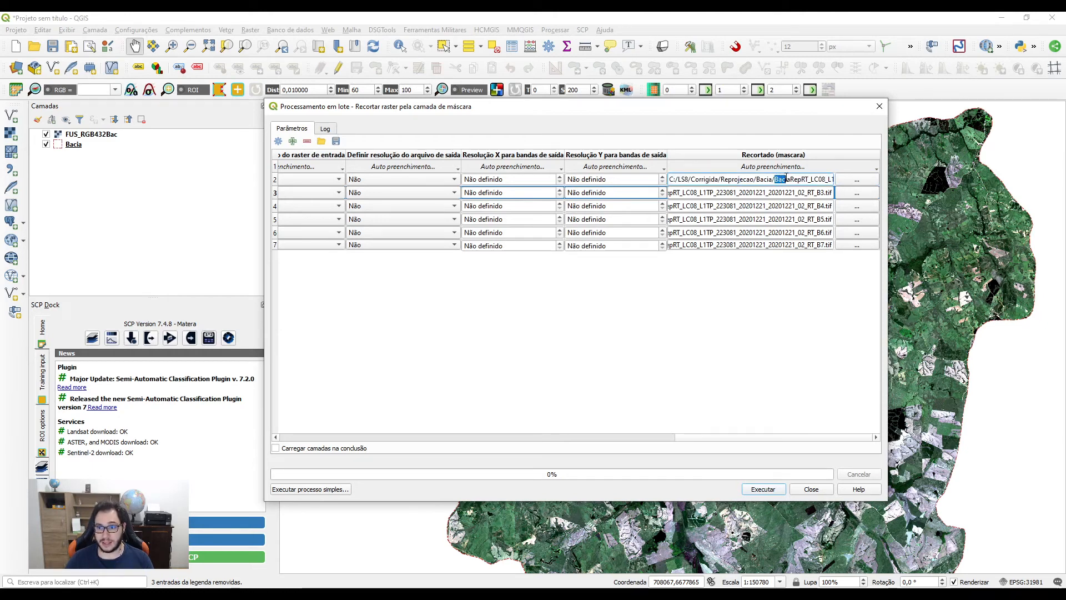
pyautogui.moveTo(802, 177); pyautogui.dragTo(827, 205)
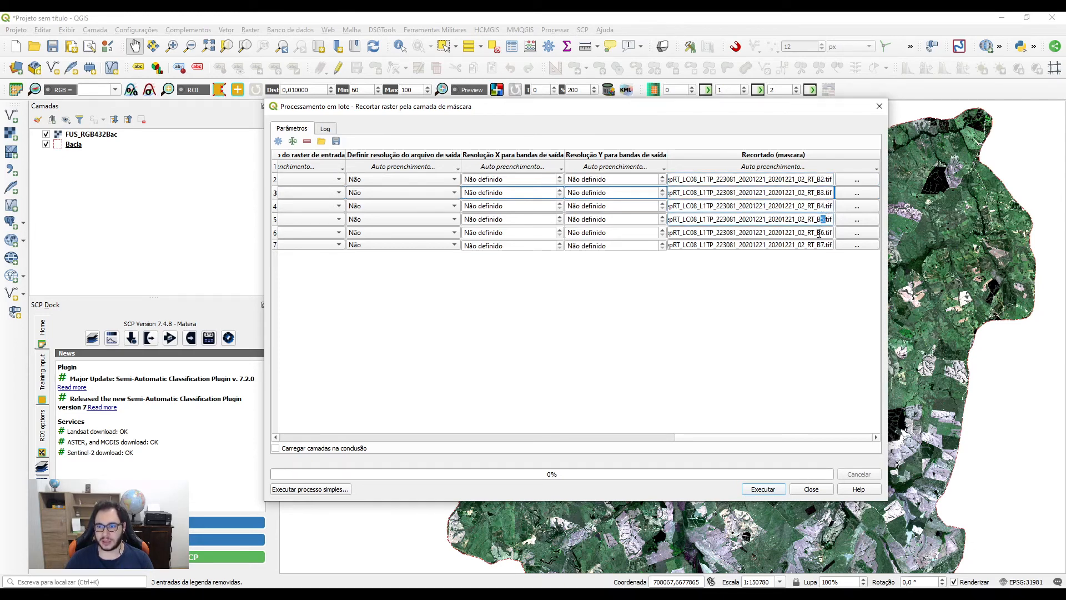
pyautogui.click(762, 489)
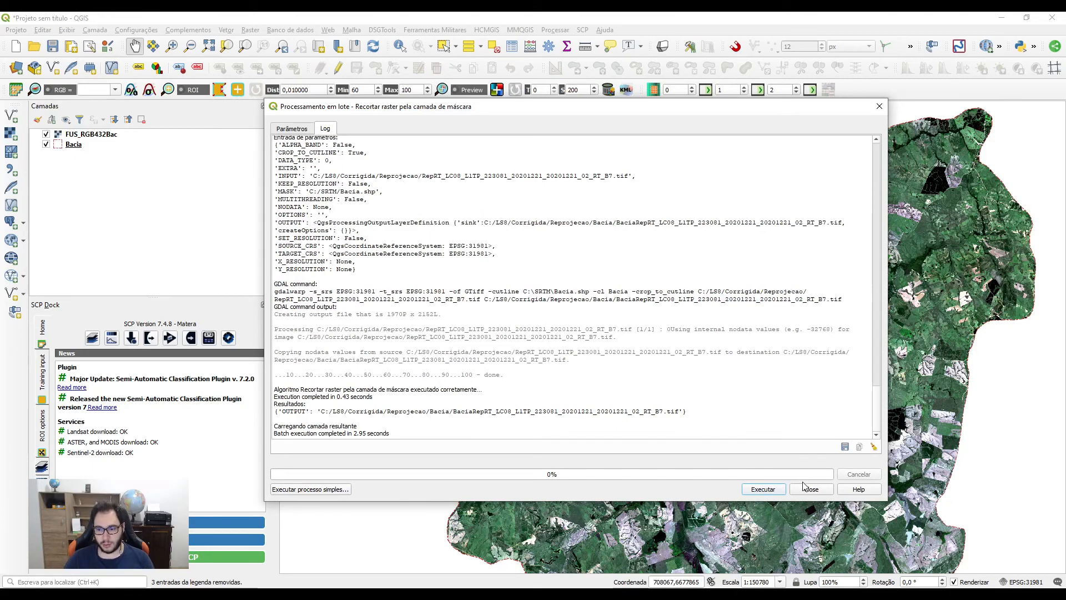
pyautogui.click(809, 489)
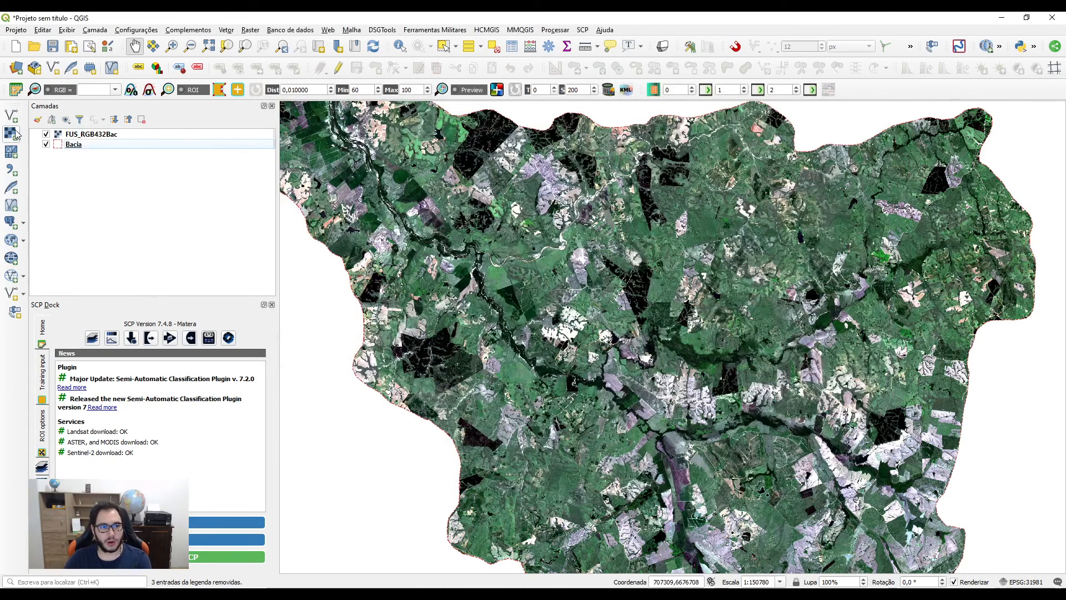
# Add the six clipped BaciaRepRT rasters, B2 to B7, from C:\LS8\Corrigida\Reprojecao\Bacia to the project
pyautogui.click(12, 134)
pyautogui.click(833, 210)
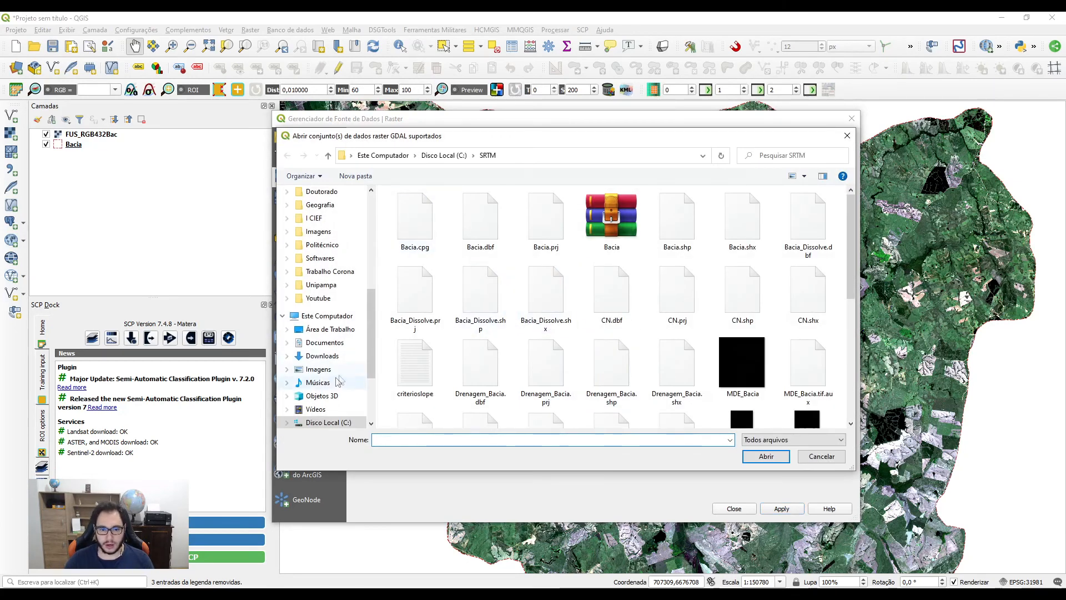
pyautogui.click(328, 422)
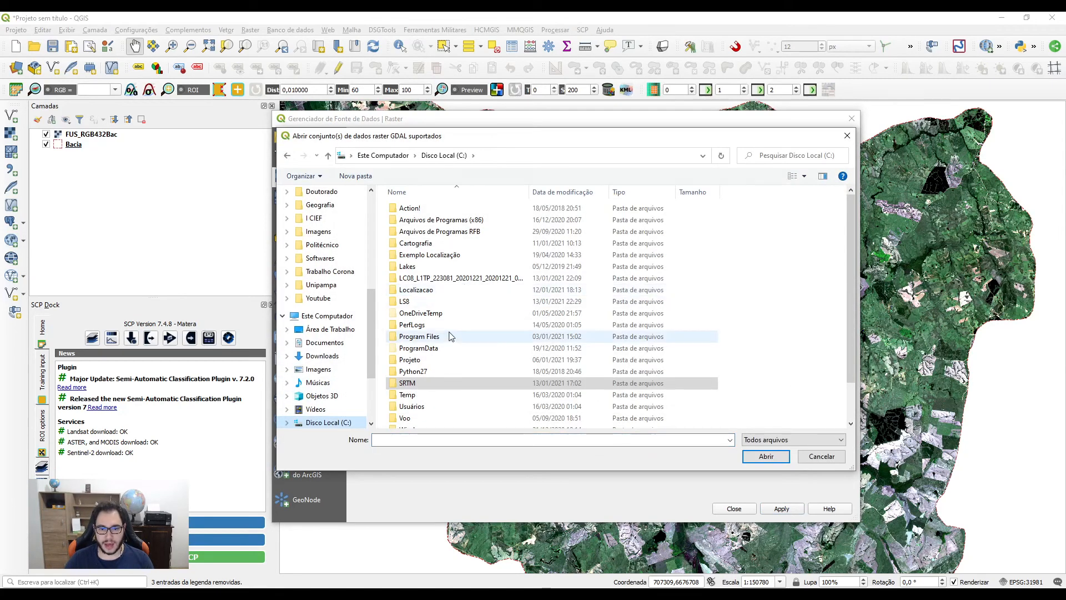
pyautogui.doubleClick(408, 301)
pyautogui.doubleClick(421, 224)
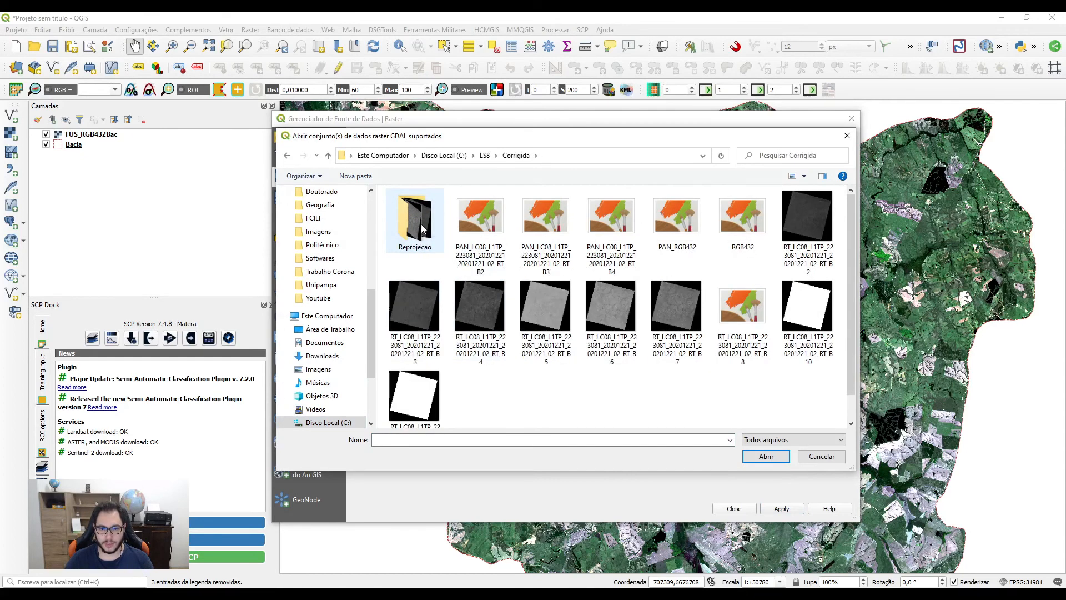
pyautogui.doubleClick(422, 229)
pyautogui.doubleClick(422, 228)
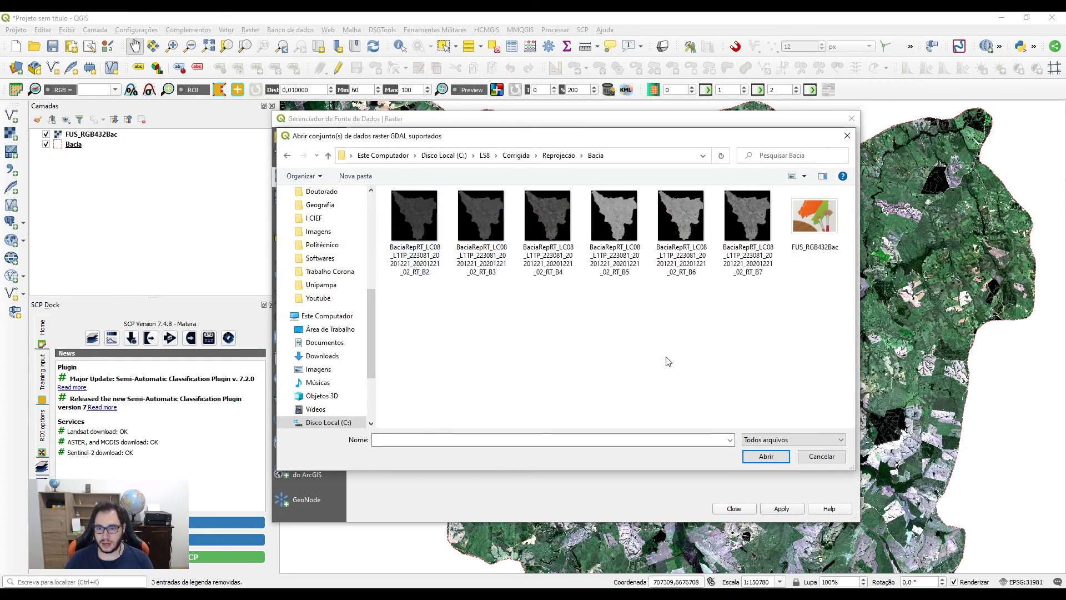
pyautogui.moveTo(768, 332); pyautogui.dragTo(410, 223)
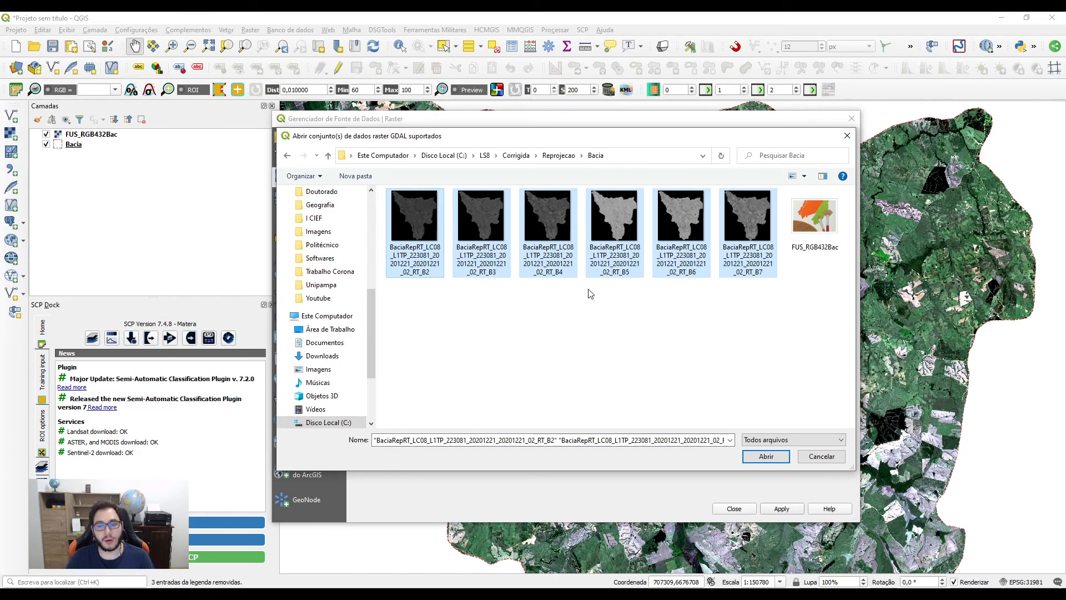
pyautogui.click(766, 456)
pyautogui.click(781, 508)
pyautogui.click(734, 509)
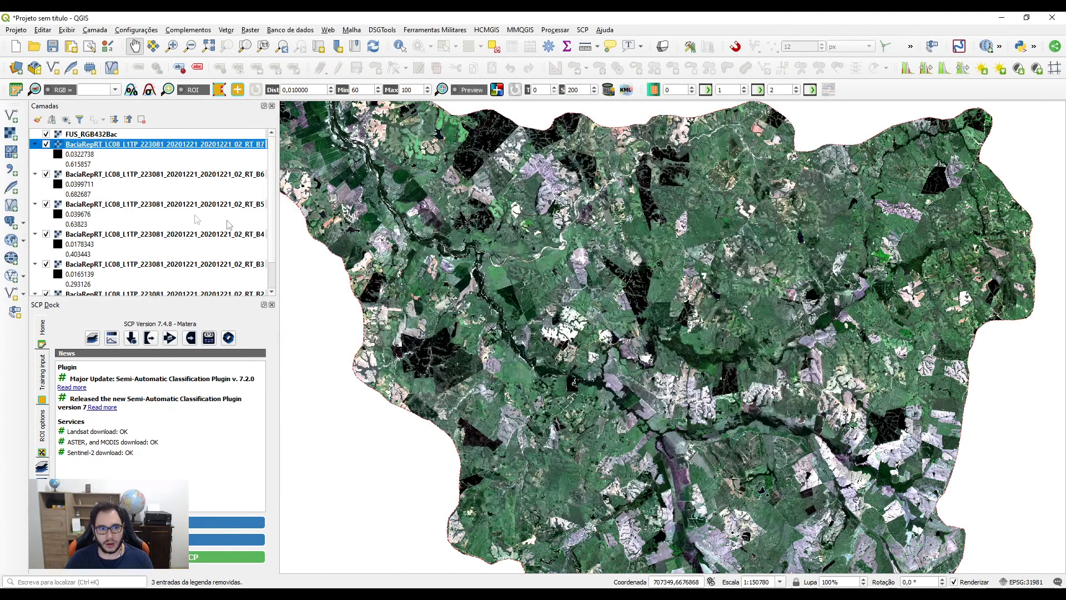
# Inspect the clipped bands by hiding FUS_RGB432Bac and B7 through B2 one after another, and show only the composite over Bacia again
pyautogui.click(46, 134)
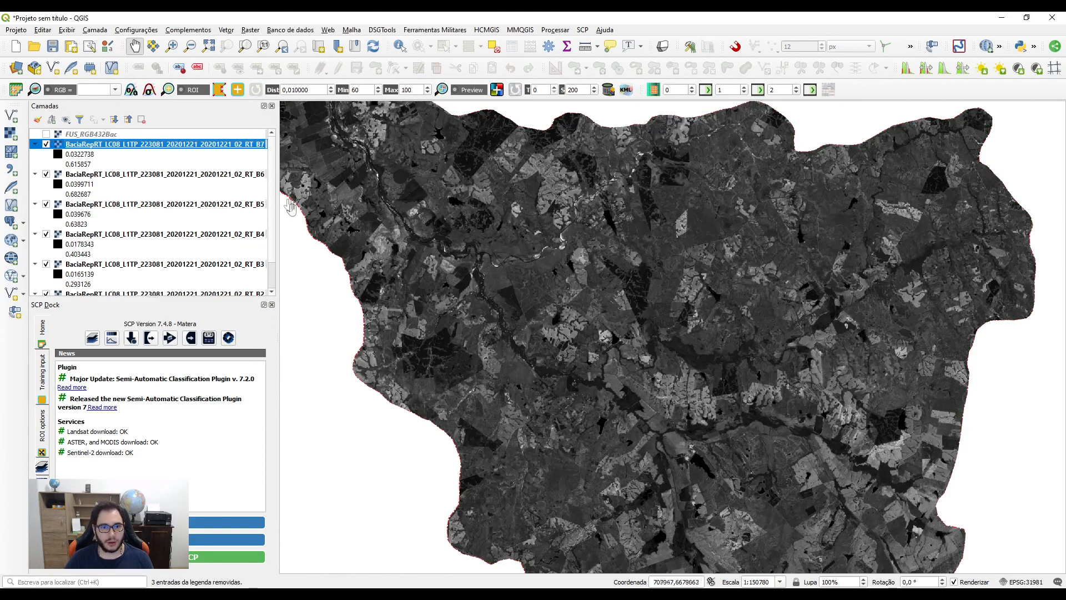
pyautogui.click(46, 145)
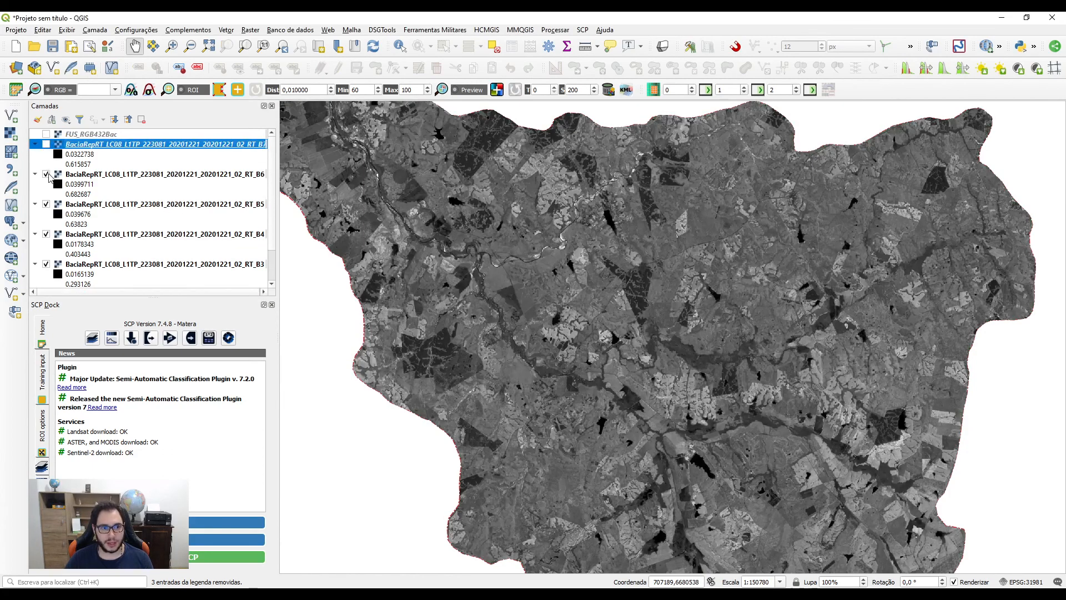
pyautogui.click(46, 174)
pyautogui.click(46, 204)
pyautogui.click(47, 235)
pyautogui.click(46, 265)
pyautogui.scroll(-1, 55, 261)
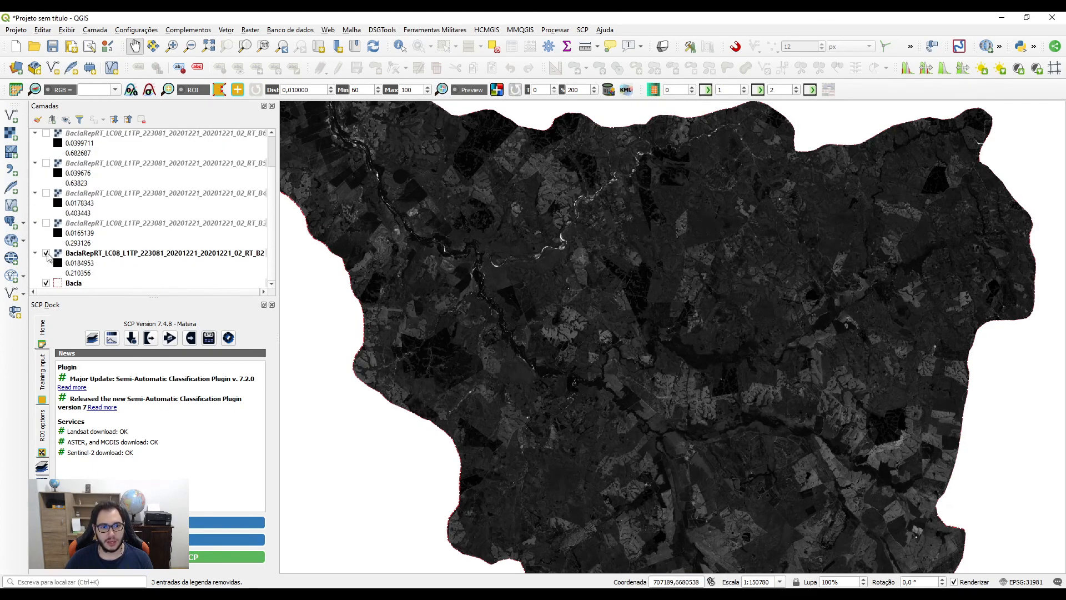
pyautogui.click(46, 254)
pyautogui.scroll(1, 105, 225)
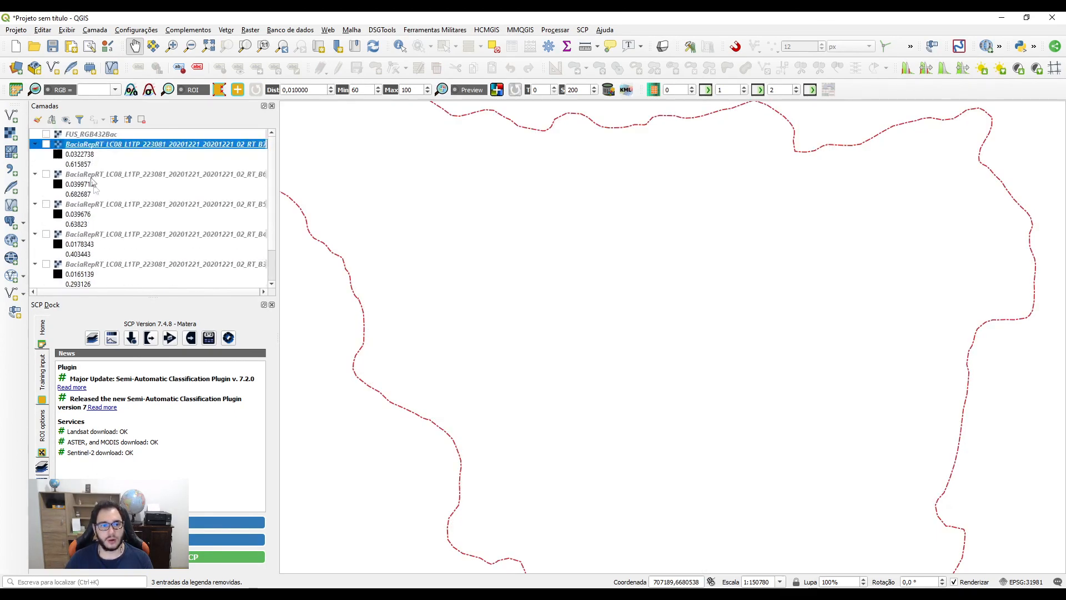
pyautogui.click(46, 134)
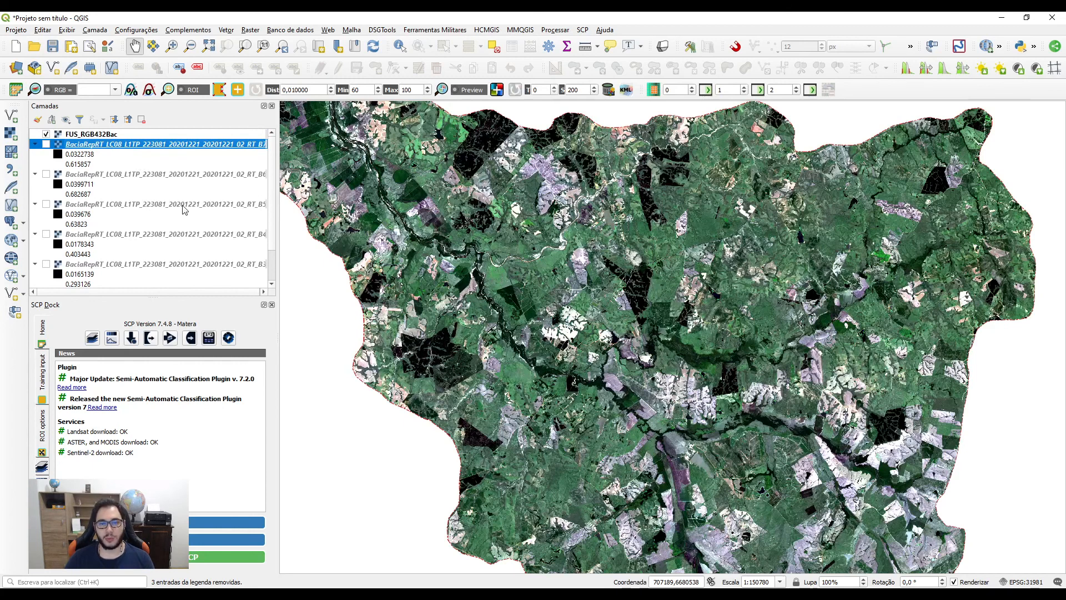